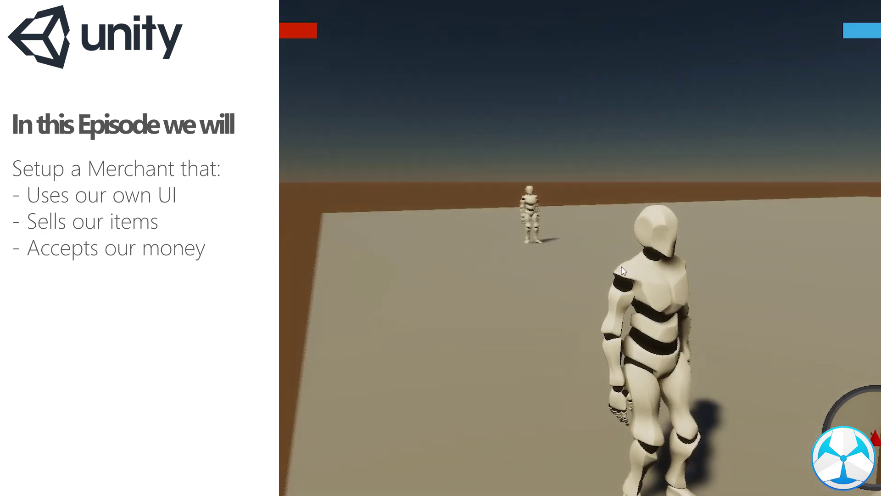
Step: Run to the merchant, buy the Sword and the Pistol for 100 gold each, and close the shop
{"action": "key", "text": "w"}
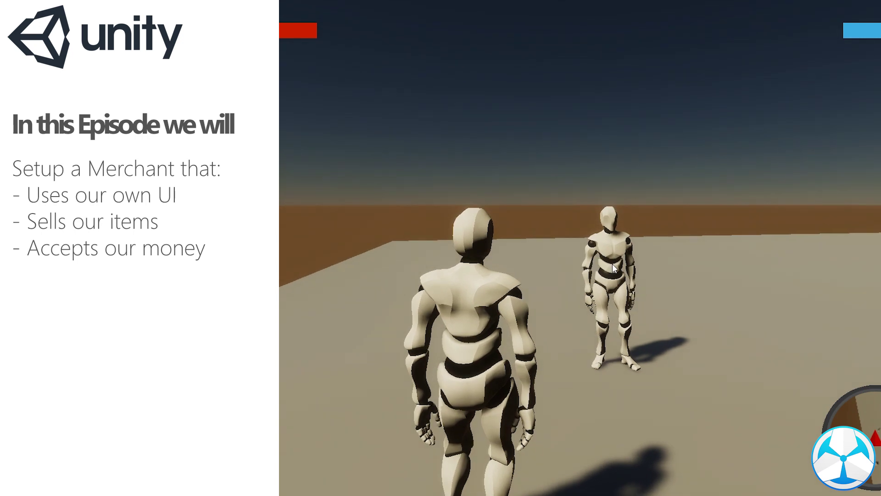
{"action": "left_click", "coordinate": [616, 269]}
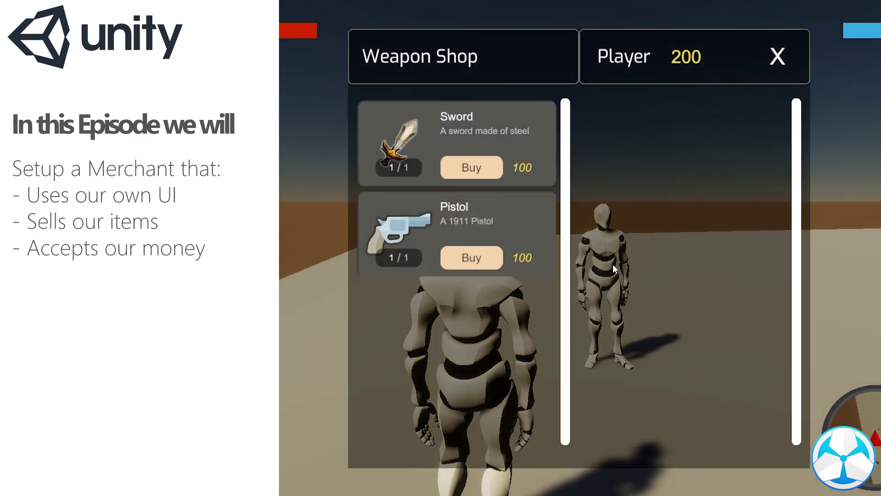
{"action": "left_click", "coordinate": [474, 165]}
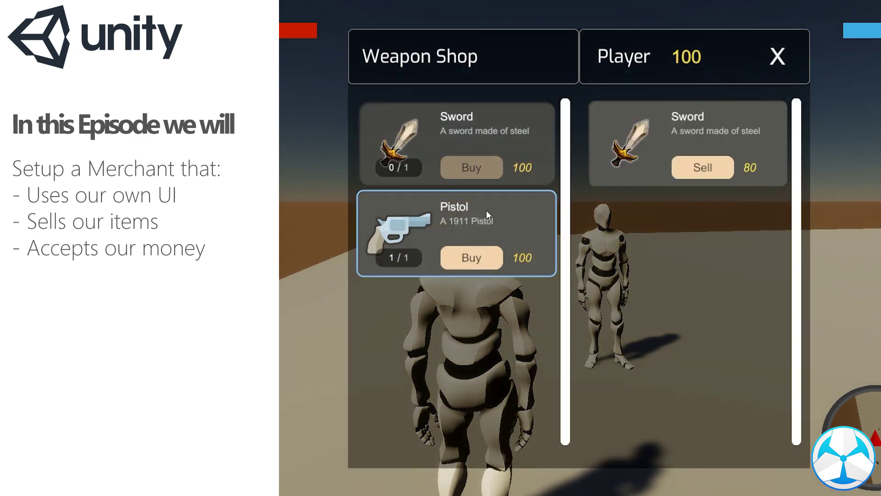
{"action": "left_click", "coordinate": [468, 259]}
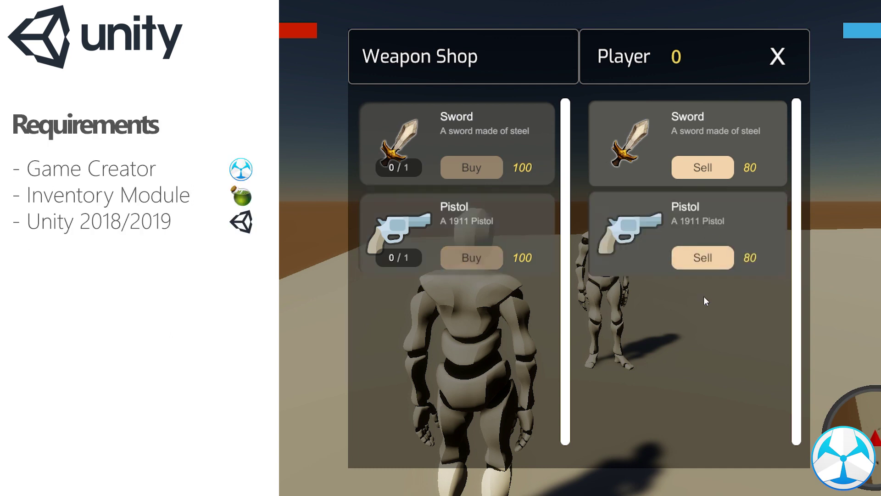
{"action": "left_click", "coordinate": [777, 56]}
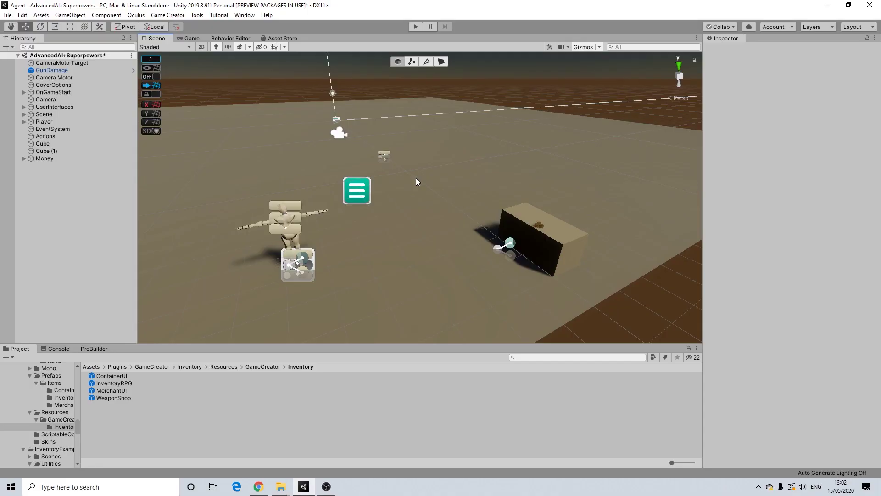
Step: Orbit around the level, select the Player object, and zoom in on the counter
{"action": "middle_click_drag", "start_coordinate": [416, 178], "coordinate": [447, 190]}
{"action": "mouse_move", "coordinate": [416, 185]}
{"action": "left_mouse_down", "text": "alt"}
{"action": "mouse_move", "coordinate": [301, 174]}
{"action": "mouse_move", "coordinate": [421, 185]}
{"action": "left_mouse_up", "text": "alt"}
{"action": "middle_click_drag", "start_coordinate": [422, 185], "coordinate": [441, 173]}
{"action": "scroll", "coordinate": [361, 168], "scroll_direction": "up", "scroll_amount": 3}
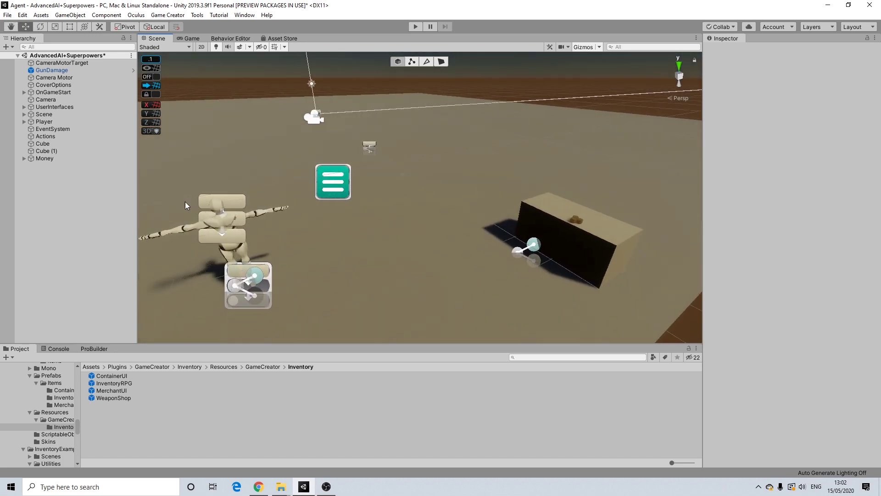
{"action": "left_click", "coordinate": [46, 123]}
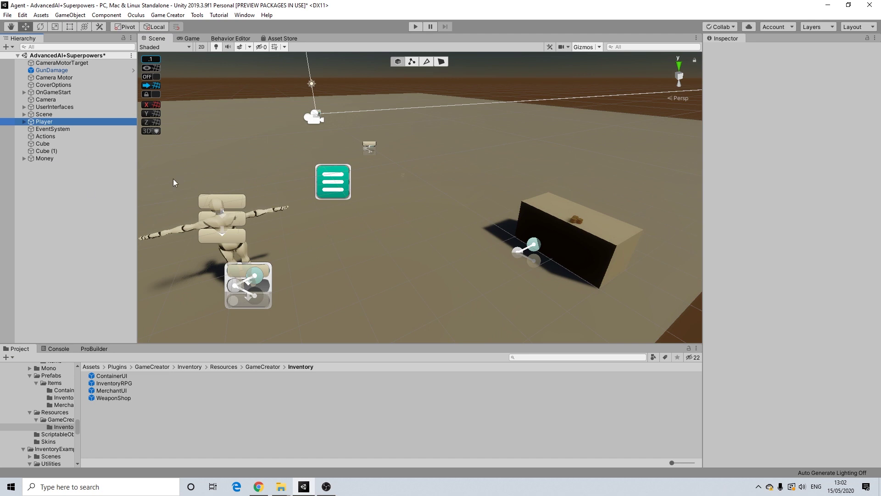
{"action": "scroll", "coordinate": [339, 250], "scroll_direction": "down", "scroll_amount": 3}
{"action": "scroll", "coordinate": [395, 256], "scroll_direction": "up", "scroll_amount": 2}
{"action": "middle_click_drag", "start_coordinate": [433, 261], "coordinate": [365, 256]}
{"action": "scroll", "coordinate": [393, 257], "scroll_direction": "up", "scroll_amount": 1}
{"action": "scroll", "coordinate": [459, 260], "scroll_direction": "up", "scroll_amount": 2}
{"action": "middle_click_drag", "start_coordinate": [460, 261], "coordinate": [453, 271]}
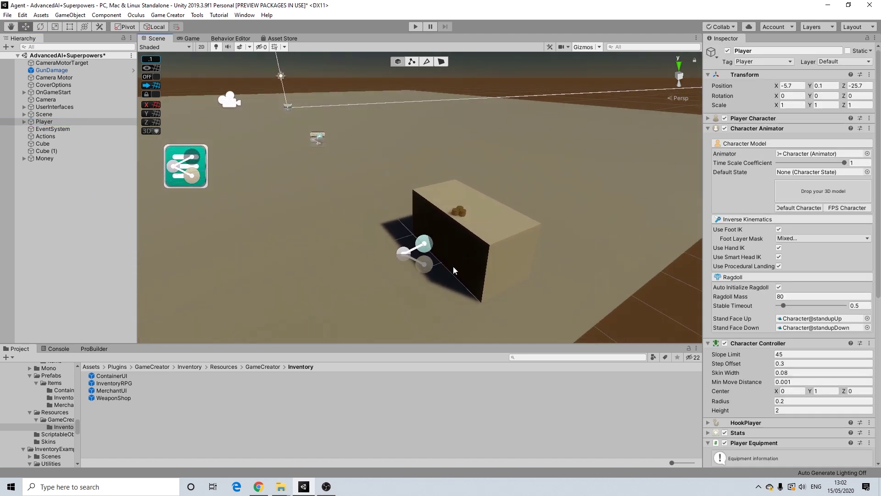
Step: Select the counter box and the lighter Cube (1), then centre the coins in view
{"action": "left_click", "coordinate": [426, 214]}
{"action": "left_click", "coordinate": [507, 263]}
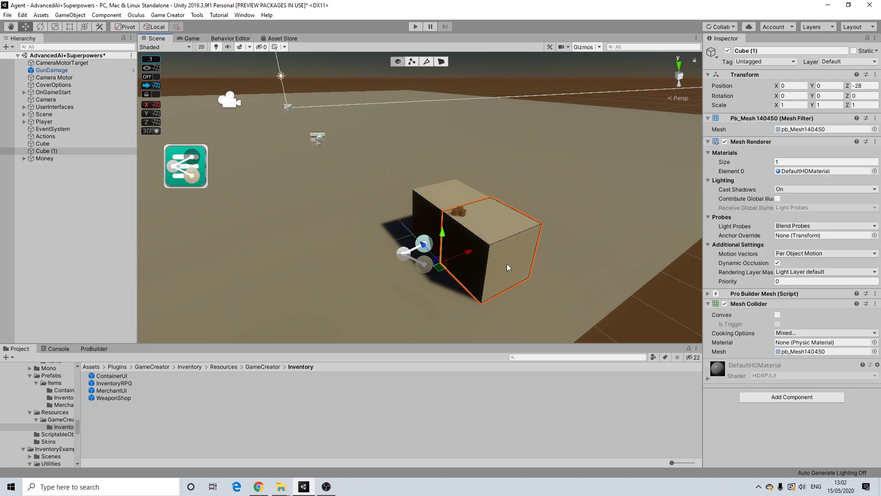
{"action": "left_click", "coordinate": [441, 188]}
{"action": "left_click", "coordinate": [504, 247]}
{"action": "scroll", "coordinate": [499, 244], "scroll_direction": "up", "scroll_amount": 6}
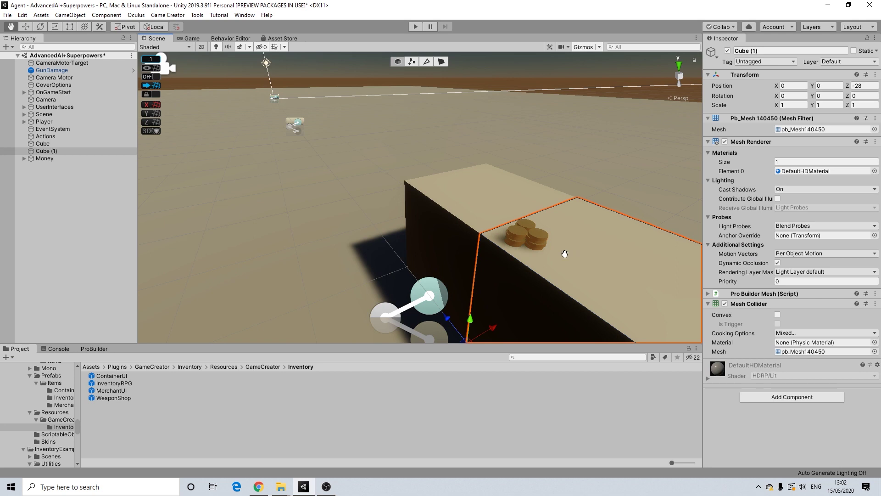
{"action": "middle_click_drag", "start_coordinate": [564, 254], "coordinate": [453, 227]}
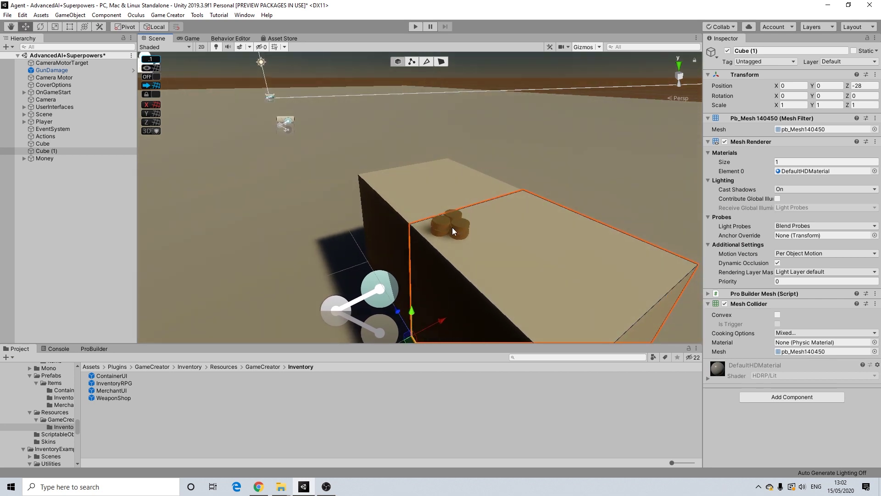
Step: Expand Money in the Hierarchy and inspect its Cylinder coins (4), (7), (9) and (11)
{"action": "left_click", "coordinate": [53, 160]}
{"action": "left_click", "coordinate": [24, 158]}
{"action": "left_click", "coordinate": [35, 165]}
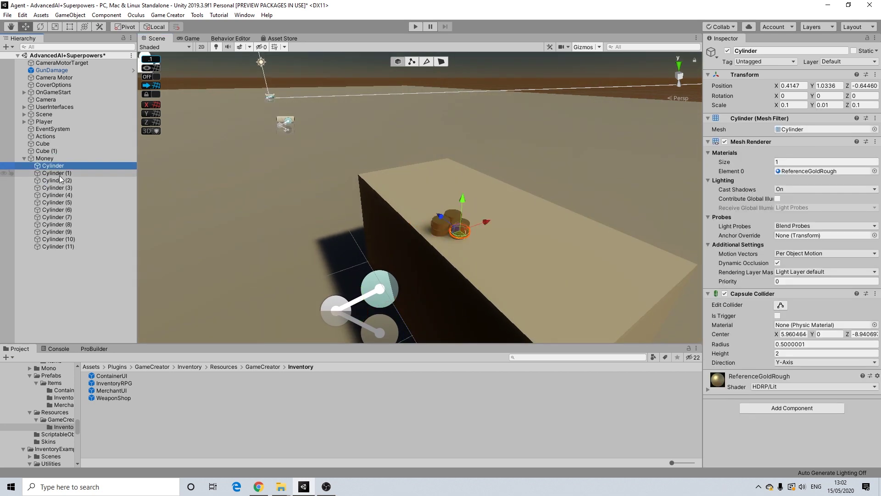
{"action": "left_click", "coordinate": [61, 195]}
{"action": "left_click", "coordinate": [65, 218]}
{"action": "left_click", "coordinate": [65, 232]}
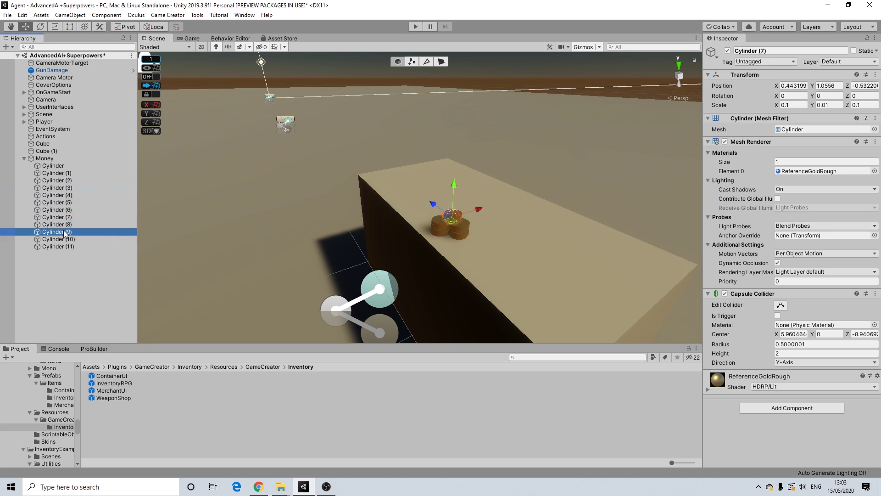
{"action": "left_click", "coordinate": [67, 247]}
{"action": "left_click", "coordinate": [66, 219]}
Step: Frame the first Cylinder coin and orbit around the coin stack
{"action": "left_click", "coordinate": [49, 166]}
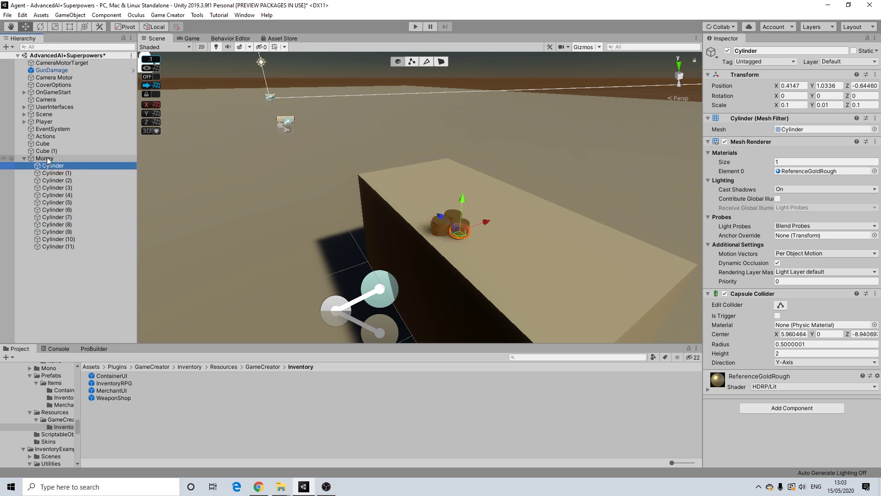
{"action": "key", "text": "f"}
{"action": "scroll", "coordinate": [445, 241], "scroll_direction": "up", "scroll_amount": 5}
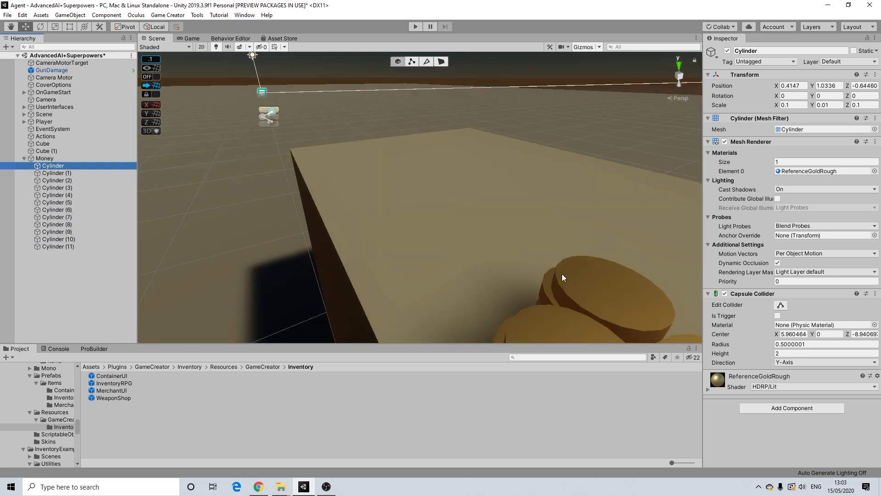
{"action": "middle_click_drag", "start_coordinate": [616, 312], "coordinate": [515, 238]}
{"action": "scroll", "coordinate": [513, 238], "scroll_direction": "down", "scroll_amount": 7}
{"action": "left_click_drag", "start_coordinate": [417, 221], "coordinate": [501, 234], "text": "alt"}
Step: Select Money, collapse its coin list, and remove its existing Trigger component
{"action": "left_click", "coordinate": [43, 158]}
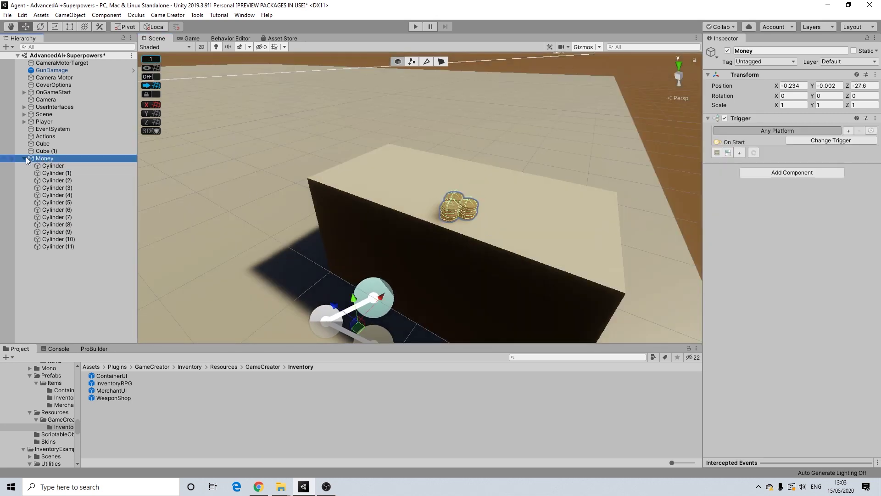
{"action": "left_click", "coordinate": [25, 159]}
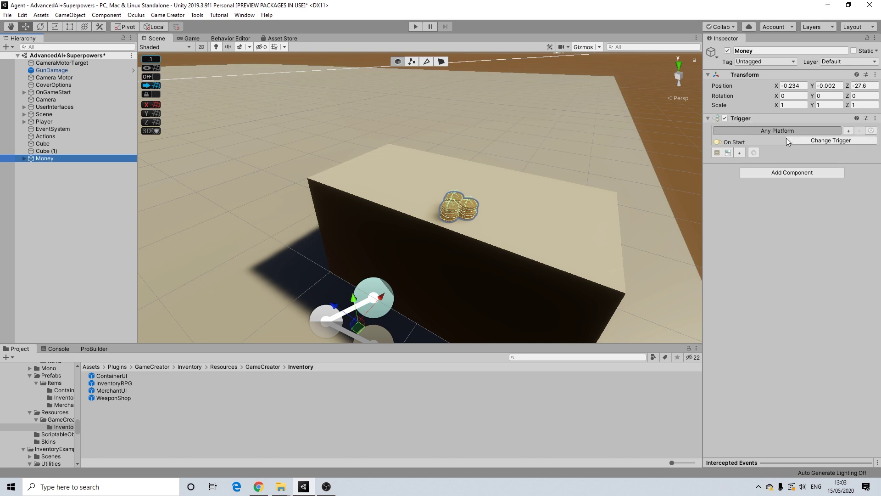
{"action": "left_click", "coordinate": [875, 118]}
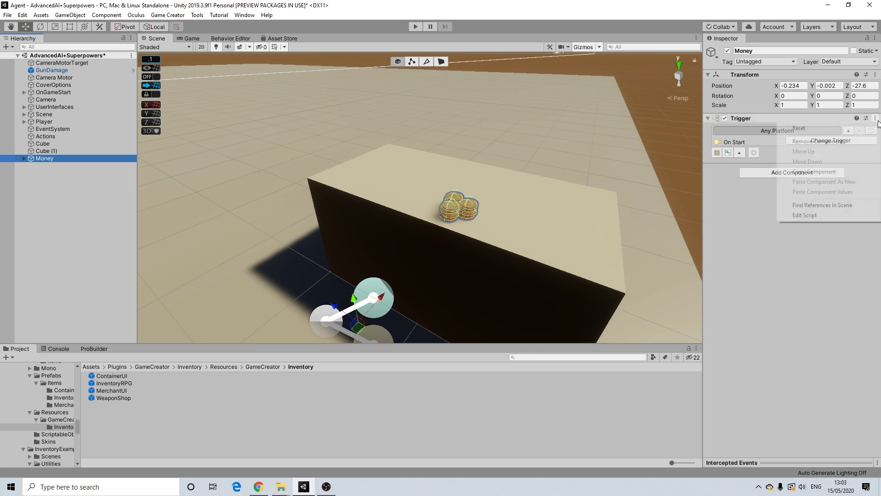
{"action": "left_click", "coordinate": [820, 140]}
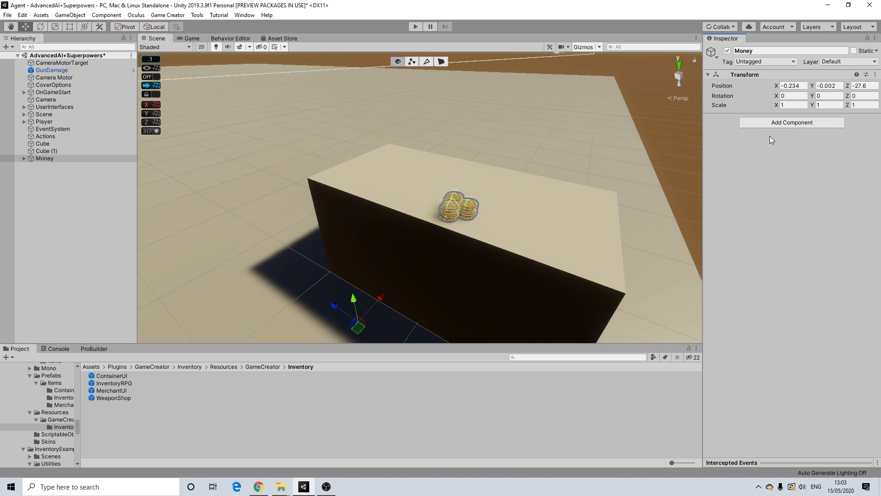
Step: Add a new Trigger component to Money by searching 'tri'
{"action": "left_click", "coordinate": [775, 122]}
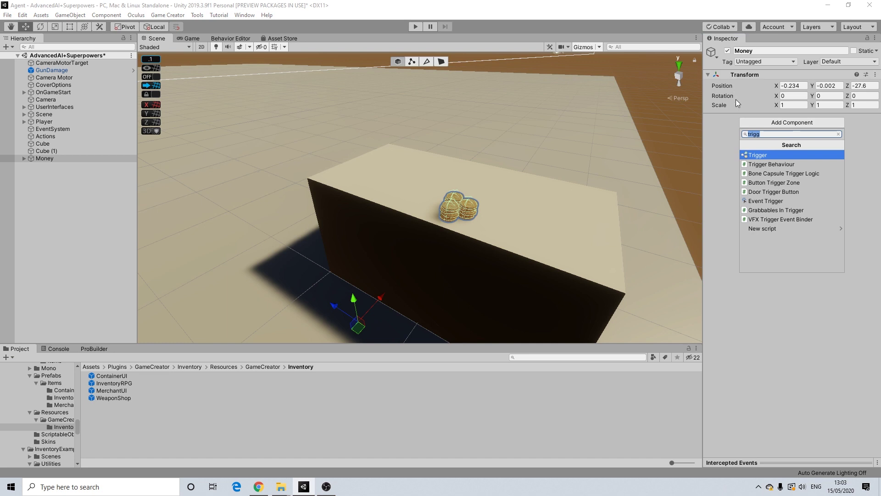
{"action": "type", "text": "tri"}
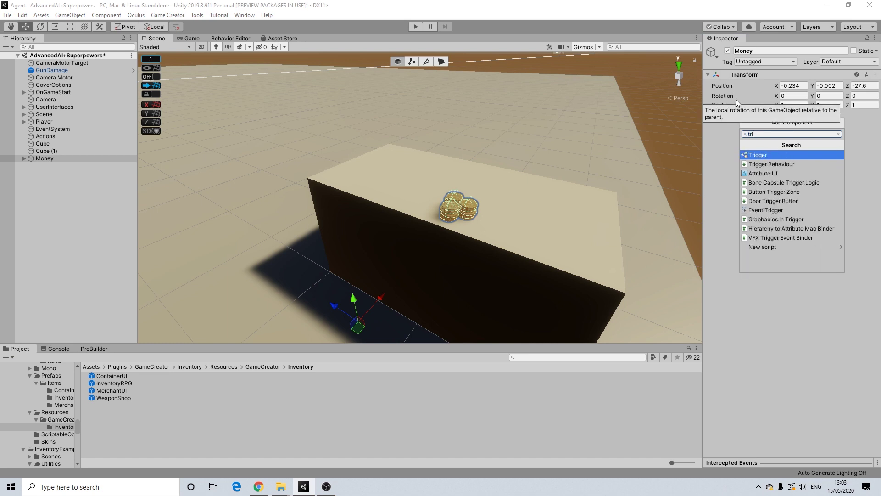
{"action": "left_click", "coordinate": [790, 154]}
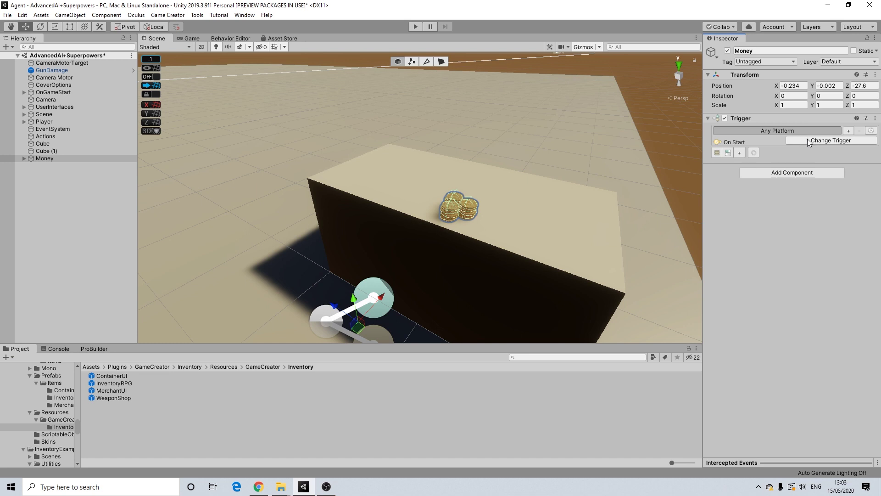
Step: Change Money's trigger from On Start to the Input trigger On Mouse Left Click
{"action": "left_click", "coordinate": [808, 140]}
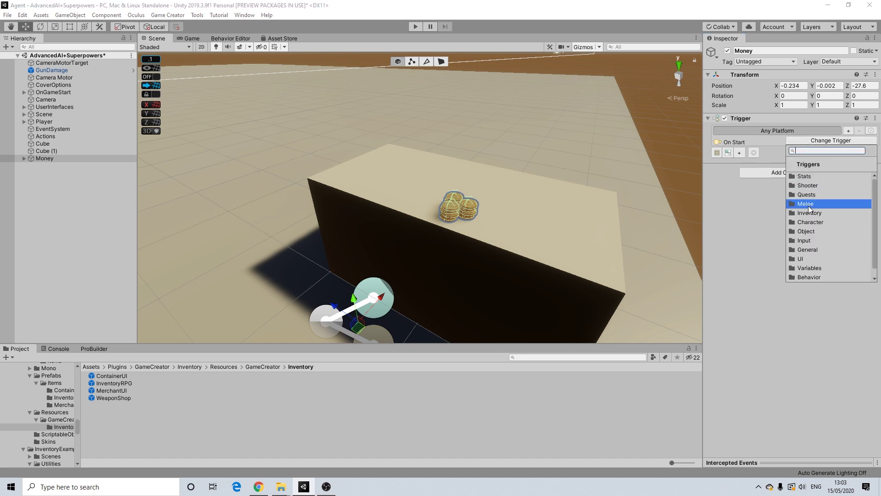
{"action": "left_click", "coordinate": [804, 241]}
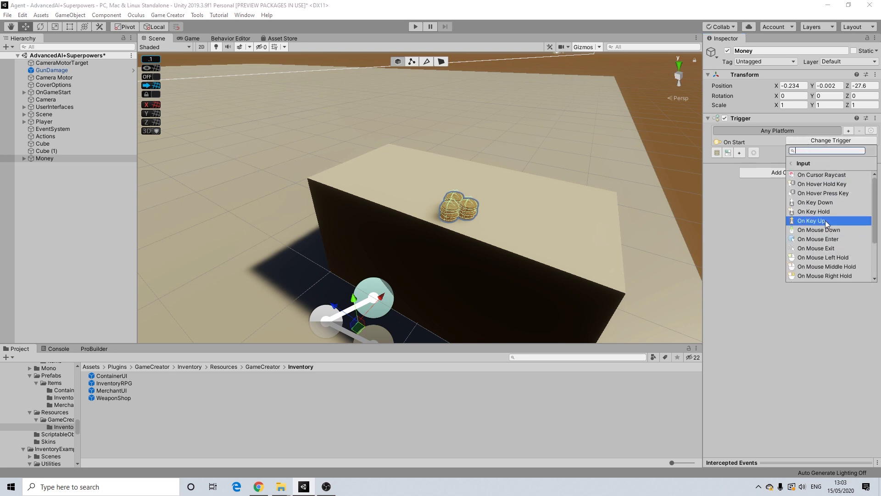
{"action": "scroll", "coordinate": [831, 259], "scroll_direction": "down", "scroll_amount": 3}
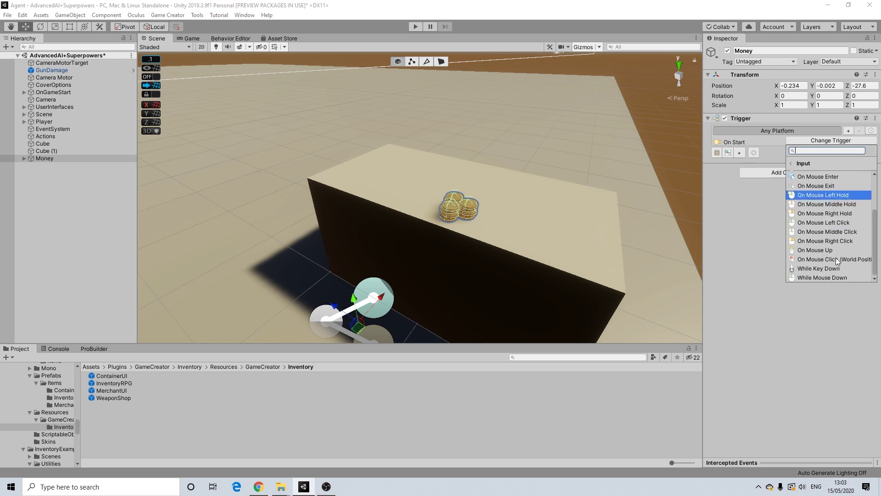
{"action": "scroll", "coordinate": [828, 269], "scroll_direction": "up", "scroll_amount": 3}
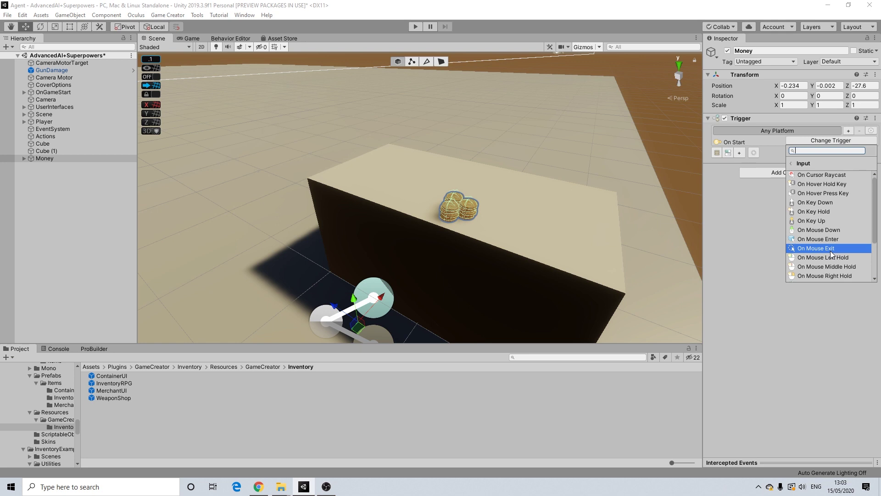
{"action": "scroll", "coordinate": [831, 207], "scroll_direction": "down", "scroll_amount": 3}
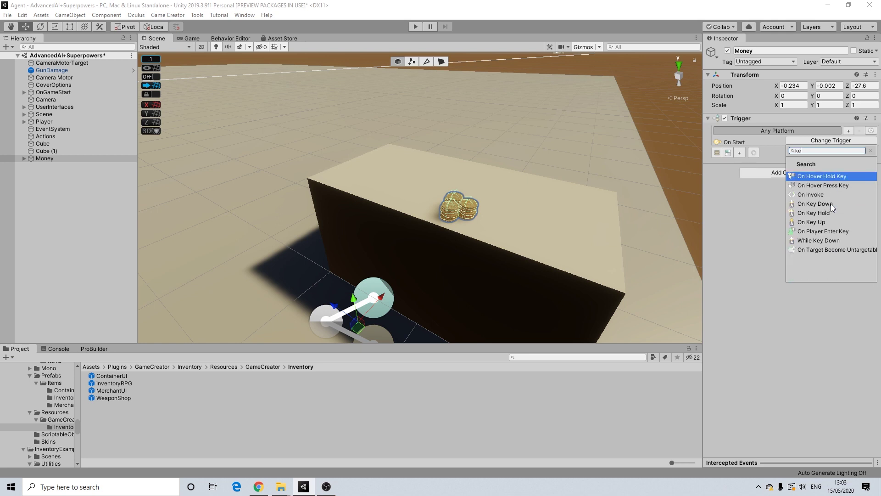
{"action": "scroll", "coordinate": [831, 206], "scroll_direction": "up", "scroll_amount": 3}
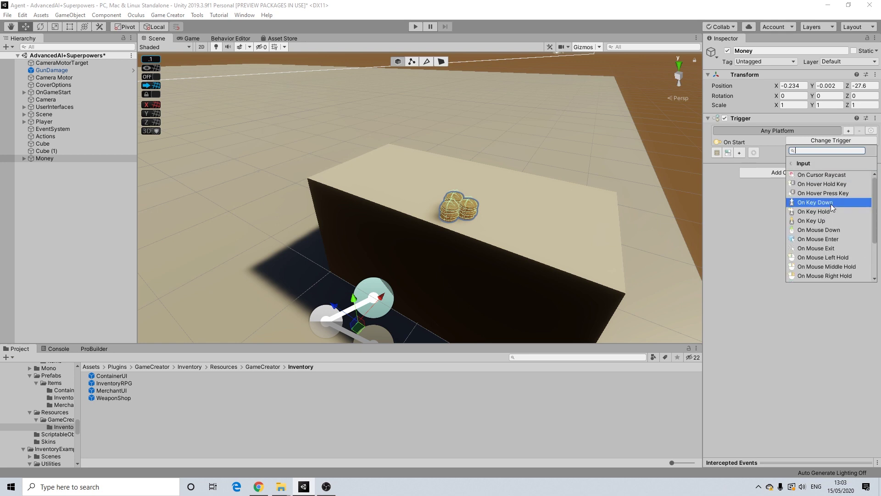
{"action": "type", "text": "lef"}
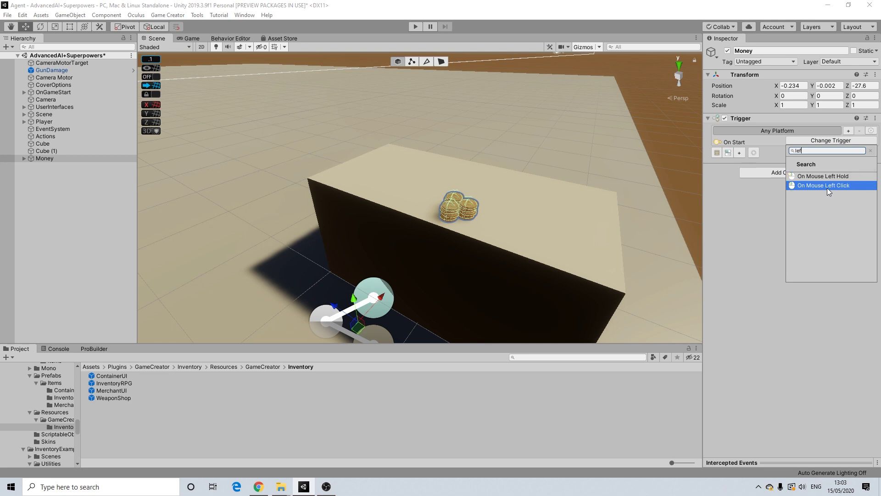
{"action": "left_click", "coordinate": [829, 185]}
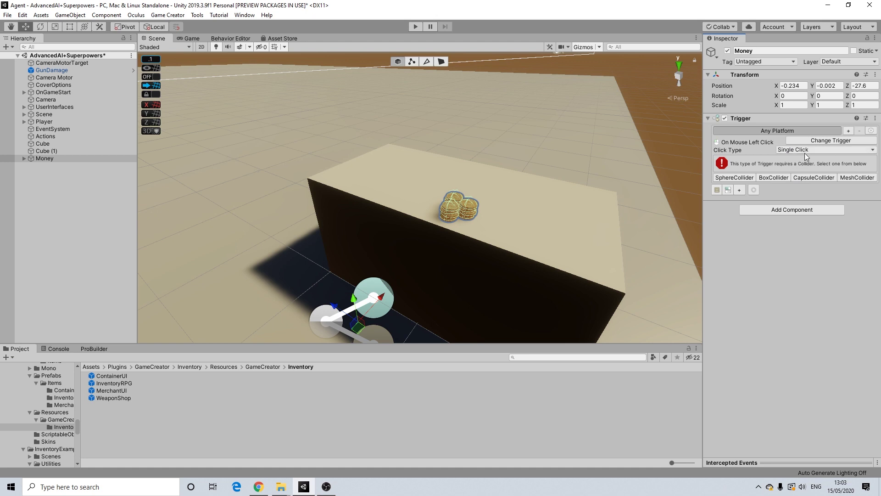
Step: Add a Sphere Collider to Money and set its centre Z to -0.51
{"action": "left_click", "coordinate": [735, 177]}
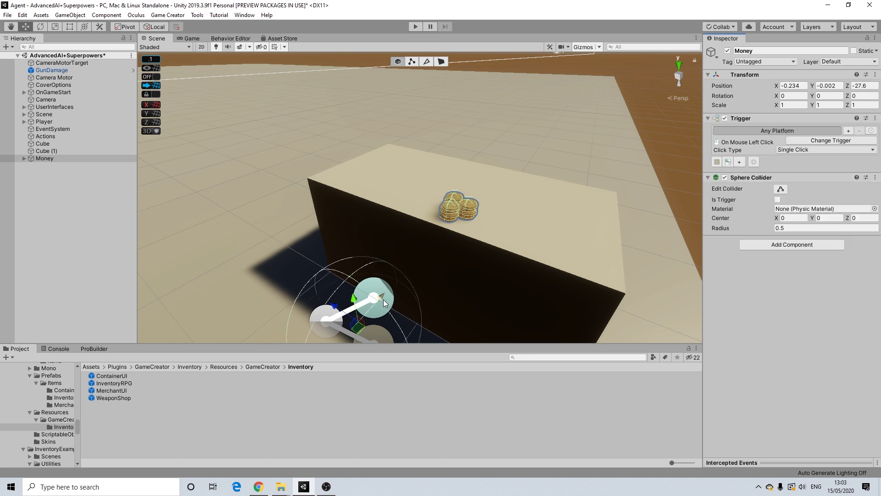
{"action": "left_click_drag", "start_coordinate": [383, 300], "coordinate": [431, 264]}
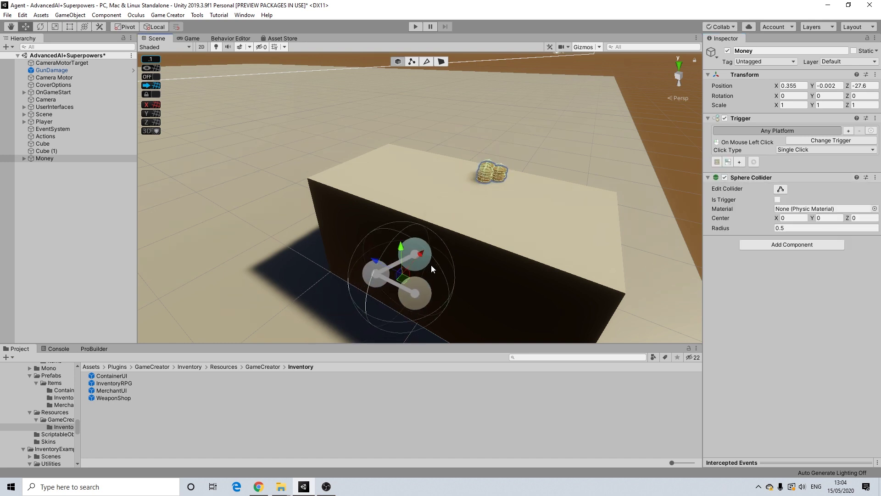
{"action": "key", "text": "ctrl+z"}
{"action": "left_click", "coordinate": [792, 218]}
{"action": "type", "text": "1.59"}
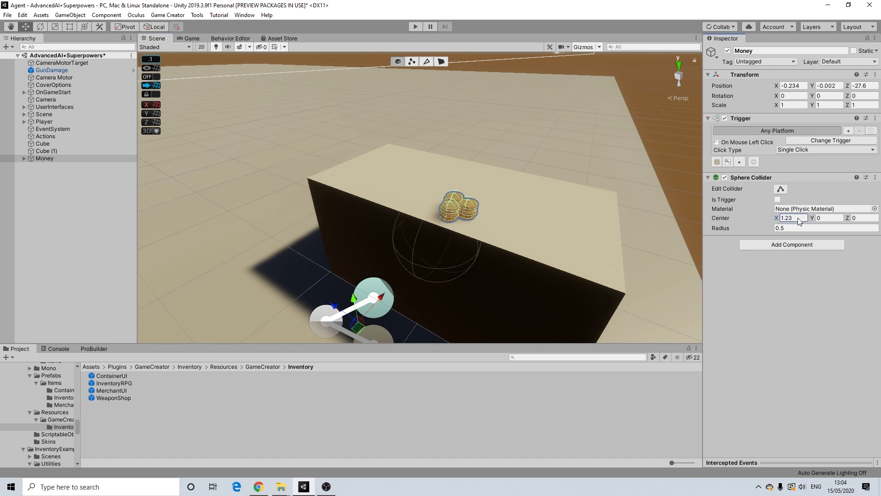
{"action": "left_click_drag", "start_coordinate": [804, 219], "coordinate": [831, 219]}
{"action": "mouse_move", "coordinate": [776, 218]}
{"action": "left_mouse_down"}
{"action": "mouse_move", "coordinate": [783, 217]}
{"action": "mouse_move", "coordinate": [776, 218]}
{"action": "left_mouse_up"}
{"action": "left_click_drag", "start_coordinate": [849, 218], "coordinate": [838, 219]}
{"action": "key", "text": "BackSpace"}
{"action": "key", "text": "BackSpace"}
{"action": "type", "text": "45"}
{"action": "key", "text": "BackSpace"}
{"action": "key", "text": "BackSpace"}
{"action": "type", "text": "51"}
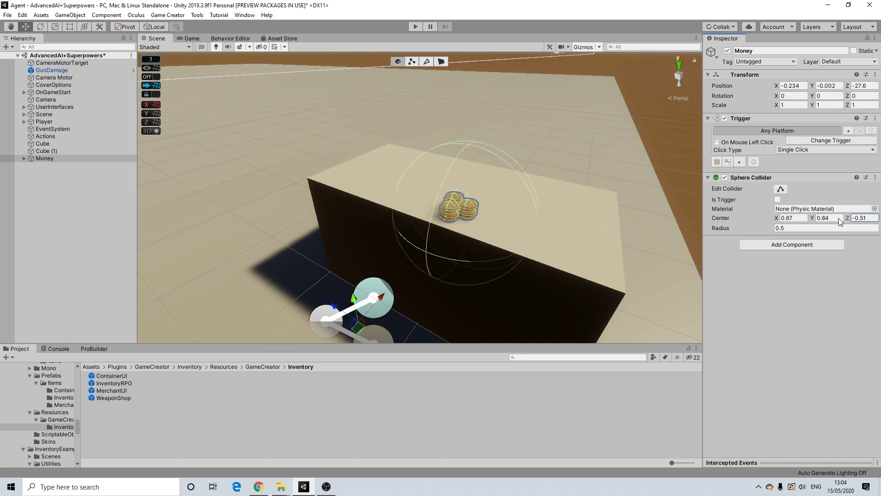
Step: Set the collider centre Y to 1.02 and X to about 0.45, and tick Is Trigger
{"action": "left_click", "coordinate": [820, 219]}
{"action": "type", "text": "1.08"}
{"action": "key", "text": "BackSpace"}
{"action": "type", "text": "2"}
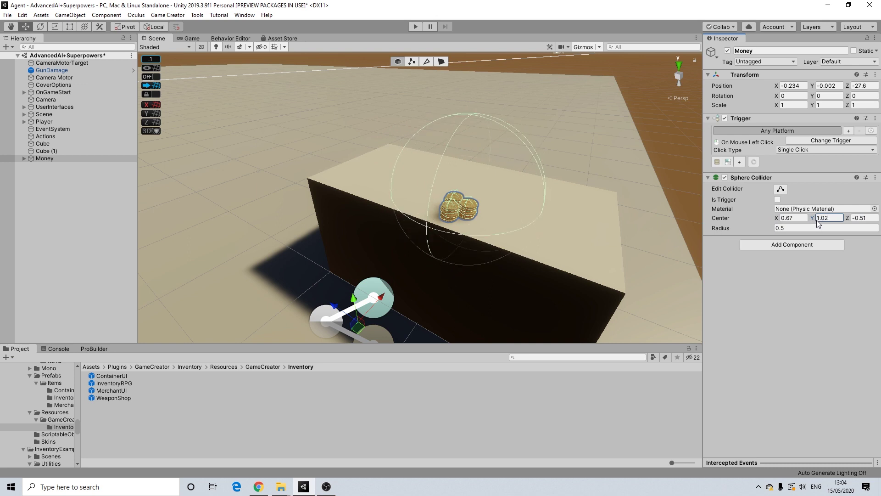
{"action": "key", "text": "BackSpace"}
{"action": "key", "text": "BackSpace"}
{"action": "key", "text": "BackSpace"}
{"action": "key", "text": "BackSpace"}
{"action": "type", "text": "0.99"}
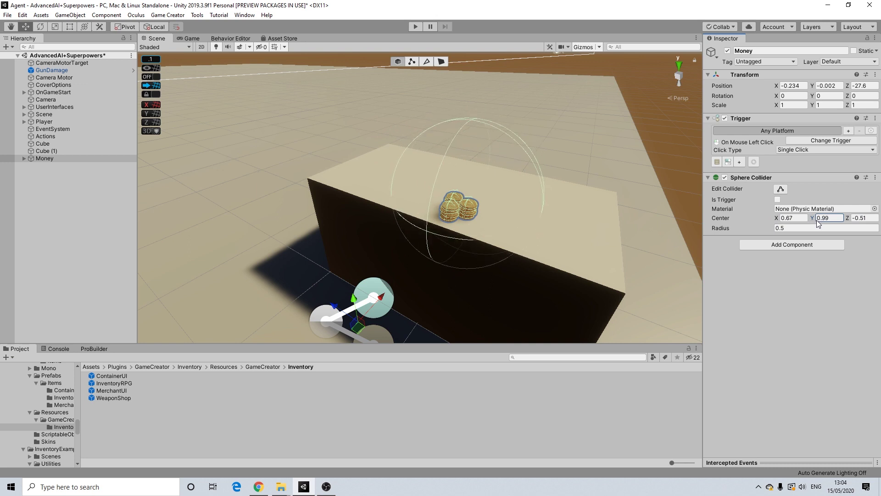
{"action": "left_click_drag", "start_coordinate": [817, 221], "coordinate": [818, 221]}
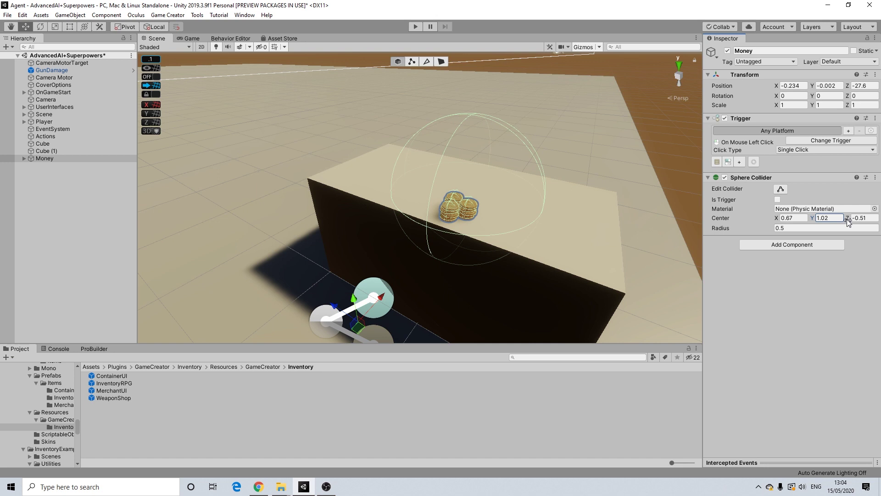
{"action": "left_click", "coordinate": [790, 218]}
{"action": "type", "text": "0.82"}
{"action": "left_click_drag", "start_coordinate": [783, 218], "coordinate": [776, 218]}
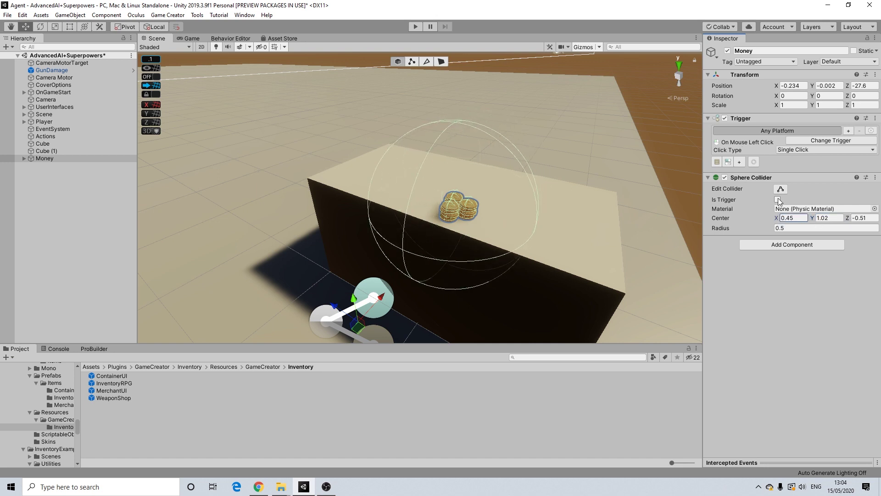
{"action": "left_click", "coordinate": [777, 200]}
Step: Fine-tune the collider centre to Z -0.57 and X 0.42 while viewing the coins at eye level
{"action": "key", "text": "alt"}
{"action": "left_click_drag", "start_coordinate": [438, 158], "coordinate": [502, 123], "text": "alt"}
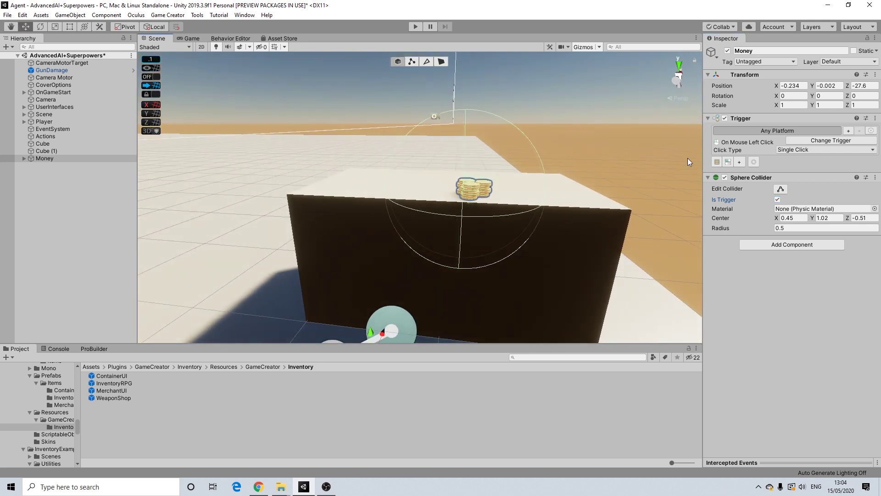
{"action": "left_click_drag", "start_coordinate": [848, 218], "coordinate": [850, 218]}
{"action": "left_click_drag", "start_coordinate": [404, 198], "coordinate": [417, 172], "text": "alt"}
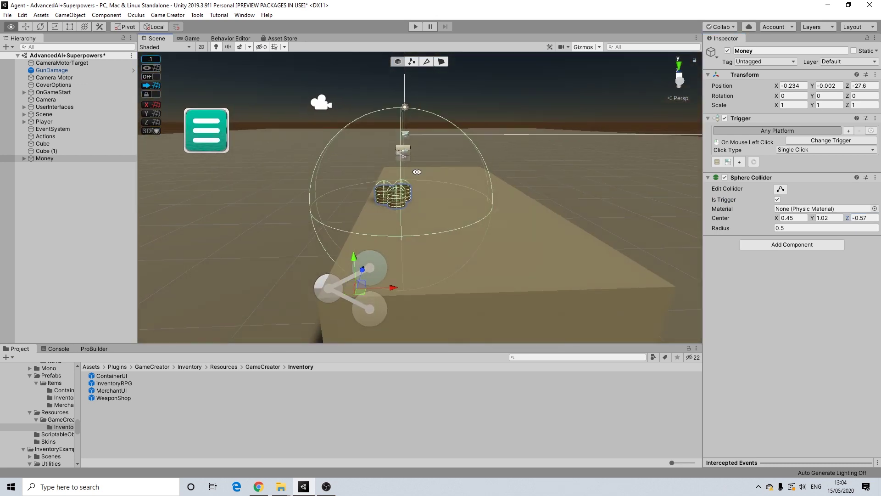
{"action": "left_click_drag", "start_coordinate": [778, 219], "coordinate": [776, 220]}
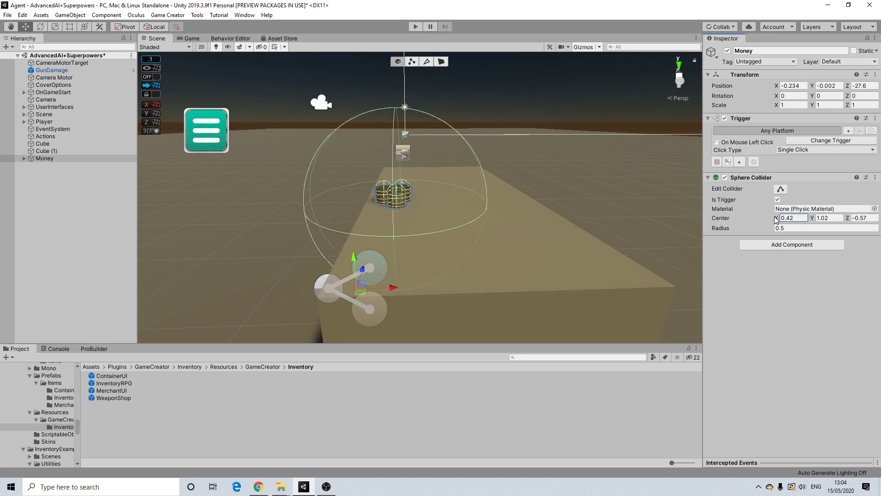
{"action": "left_click_drag", "start_coordinate": [376, 209], "coordinate": [512, 230], "text": "alt"}
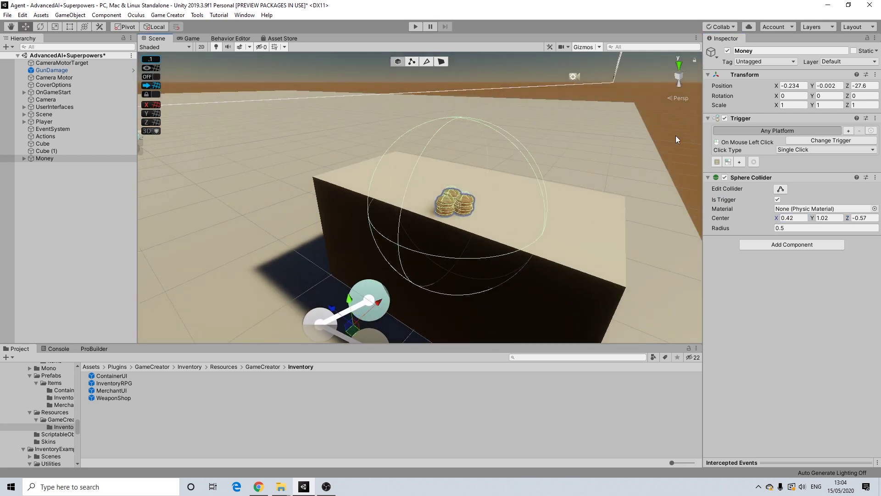
Step: Add an Actions component via 'ac' and link it into a new slot on Money's Trigger
{"action": "left_click", "coordinate": [775, 247]}
{"action": "type", "text": "ac"}
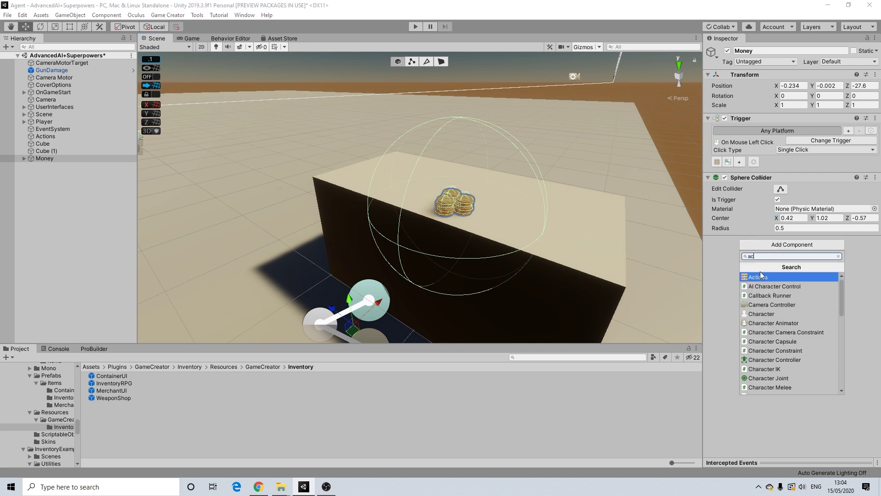
{"action": "left_click", "coordinate": [762, 278]}
{"action": "left_click_drag", "start_coordinate": [735, 240], "coordinate": [742, 161]}
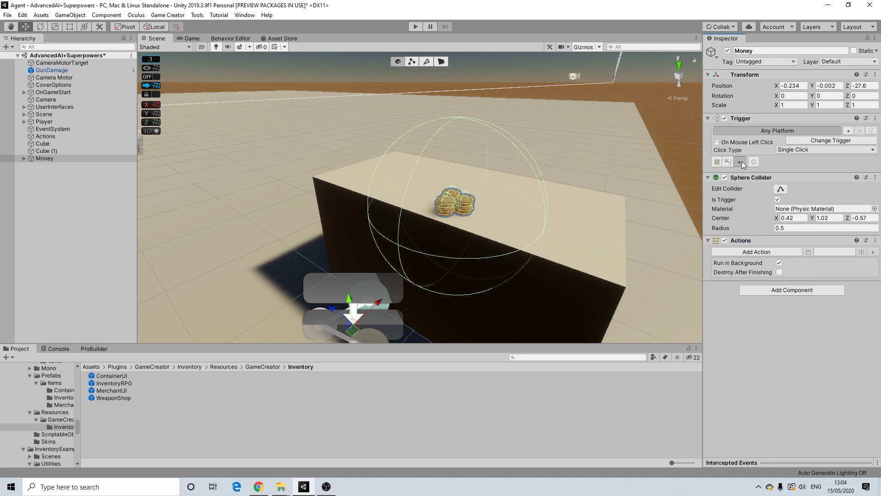
{"action": "left_click", "coordinate": [741, 162]}
{"action": "left_click_drag", "start_coordinate": [744, 253], "coordinate": [767, 174]}
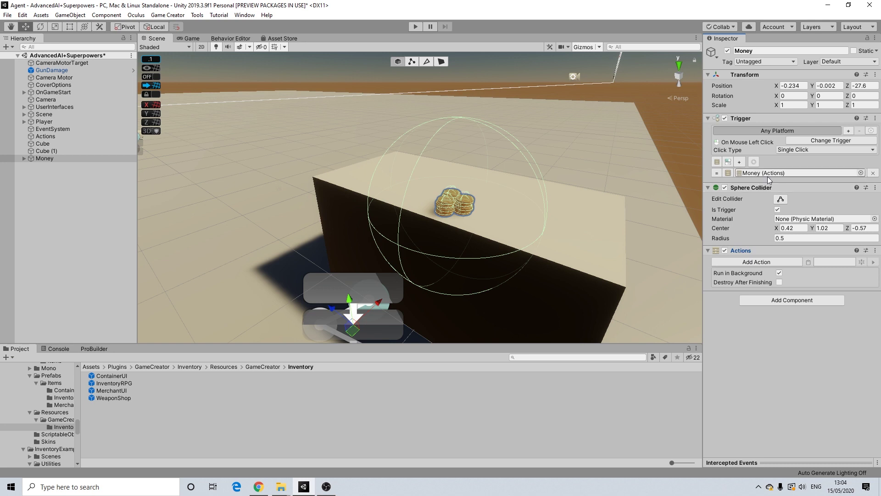
{"action": "left_click", "coordinate": [23, 157]}
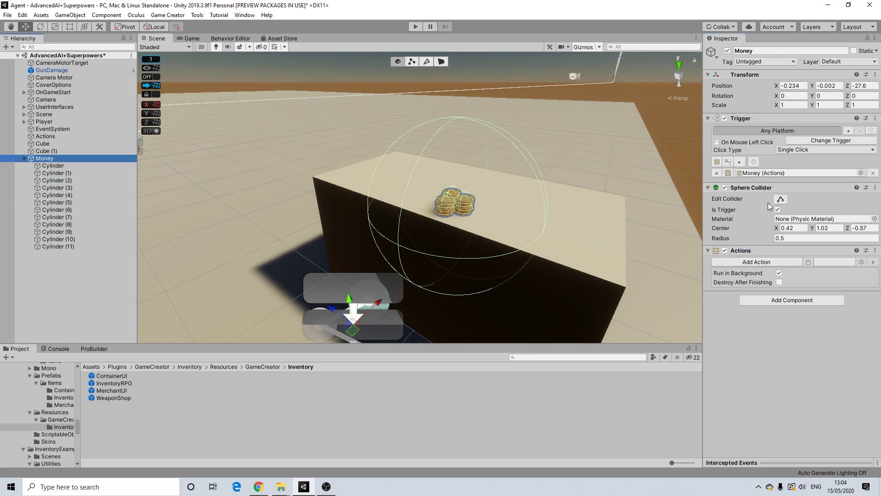
{"action": "left_click", "coordinate": [753, 262]}
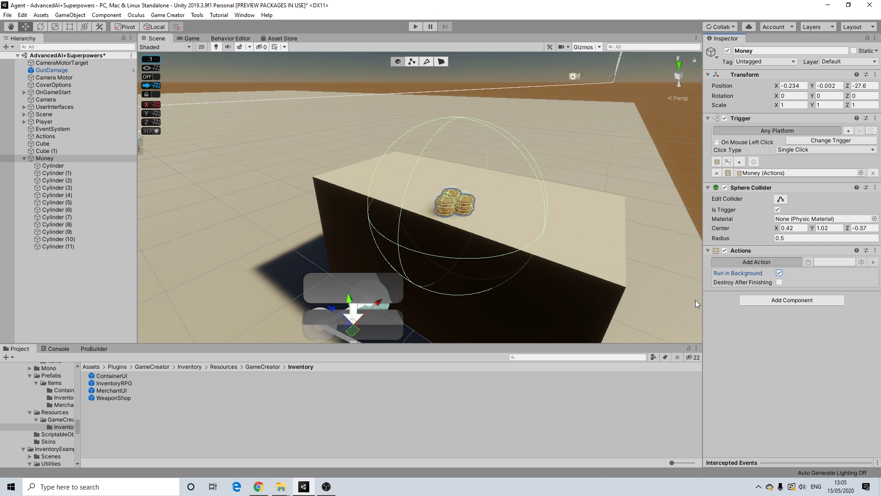
Step: Add an Inventory > Currency action that adds 200 currency
{"action": "left_click", "coordinate": [769, 263]}
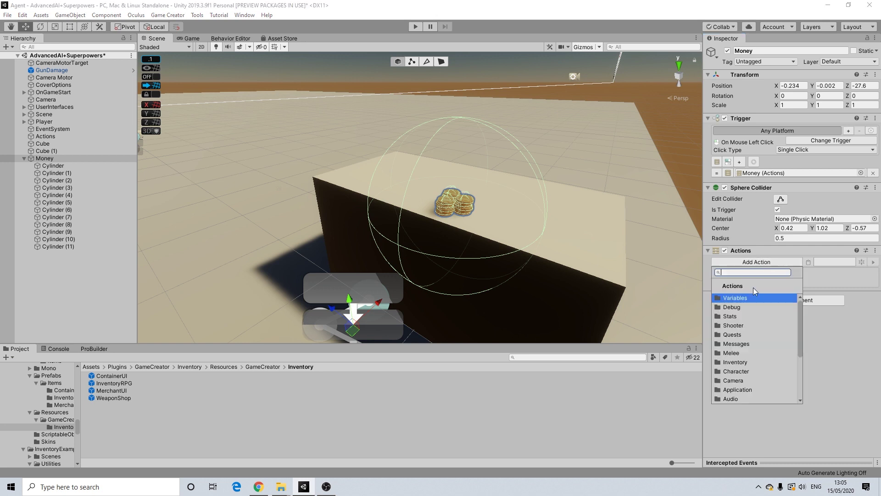
{"action": "left_click", "coordinate": [736, 362]}
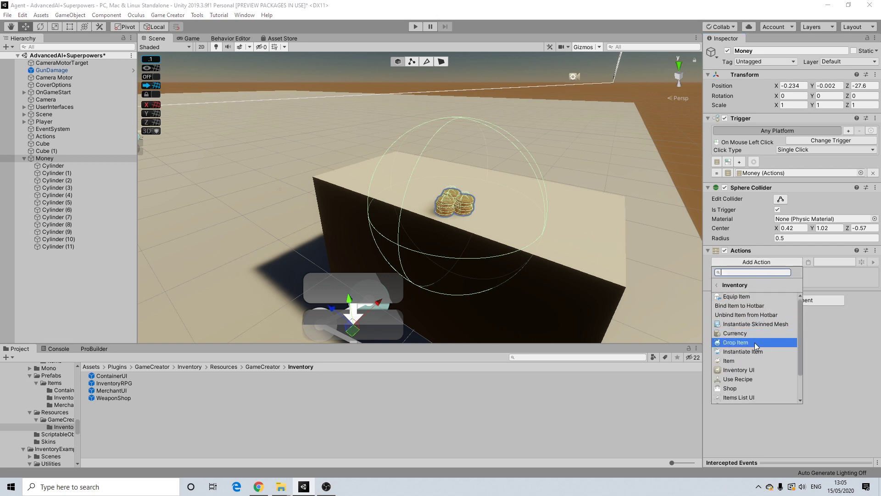
{"action": "left_click", "coordinate": [736, 334]}
{"action": "left_click", "coordinate": [763, 282]}
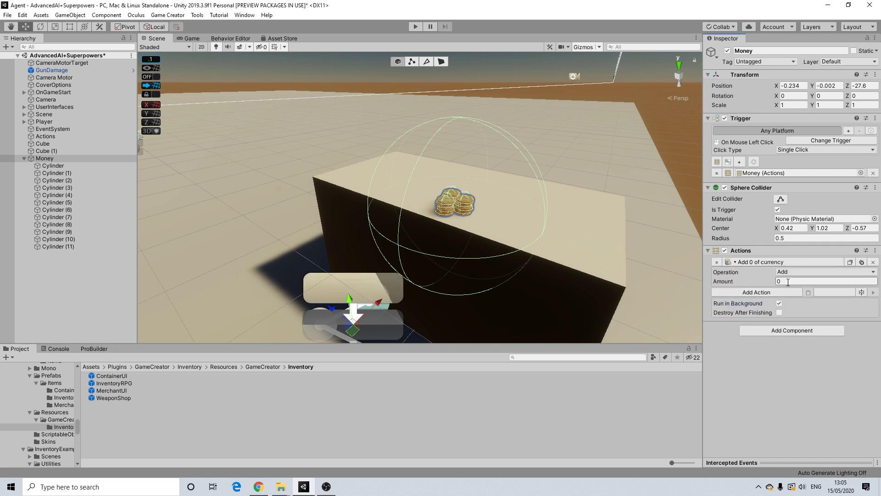
{"action": "type", "text": "200"}
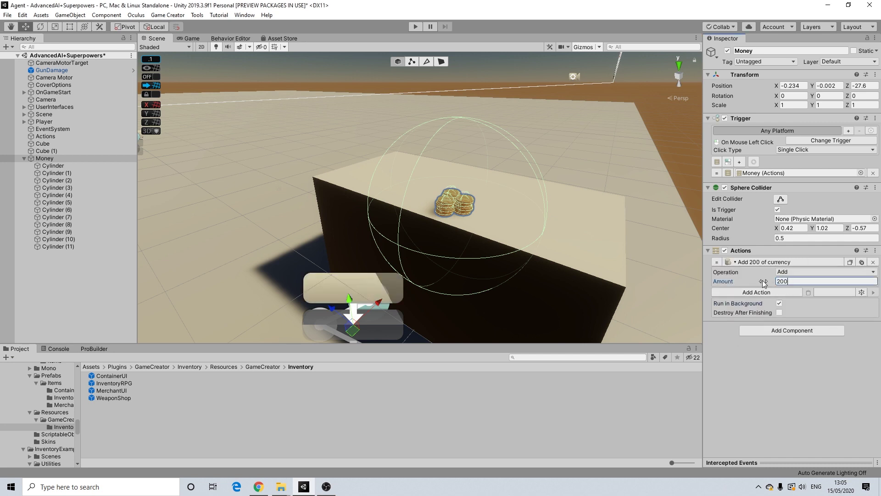
{"action": "left_click_drag", "start_coordinate": [461, 216], "coordinate": [508, 197], "text": "alt"}
{"action": "mouse_move", "coordinate": [453, 184]}
{"action": "left_mouse_down", "text": "alt"}
{"action": "mouse_move", "coordinate": [432, 163]}
{"action": "mouse_move", "coordinate": [315, 163]}
{"action": "mouse_move", "coordinate": [444, 185]}
{"action": "left_mouse_up", "text": "alt"}
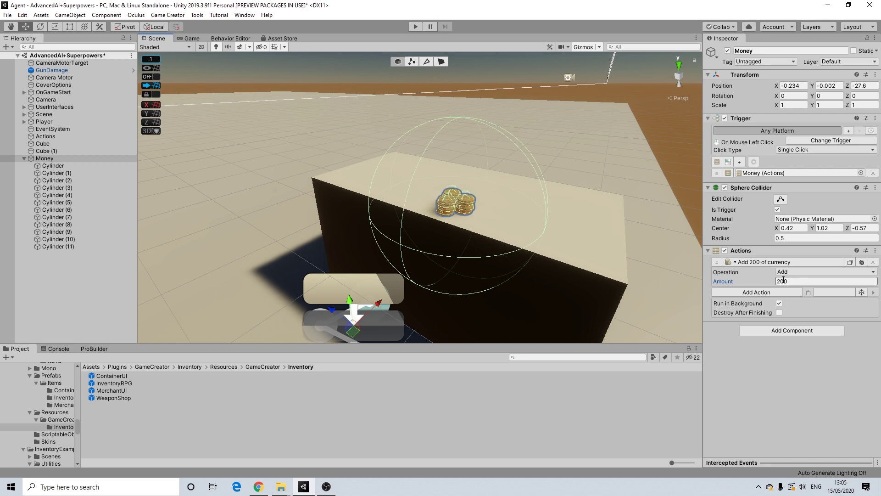
Step: Enable Destroy After Finishing on the Money actions
{"action": "left_click", "coordinate": [780, 312]}
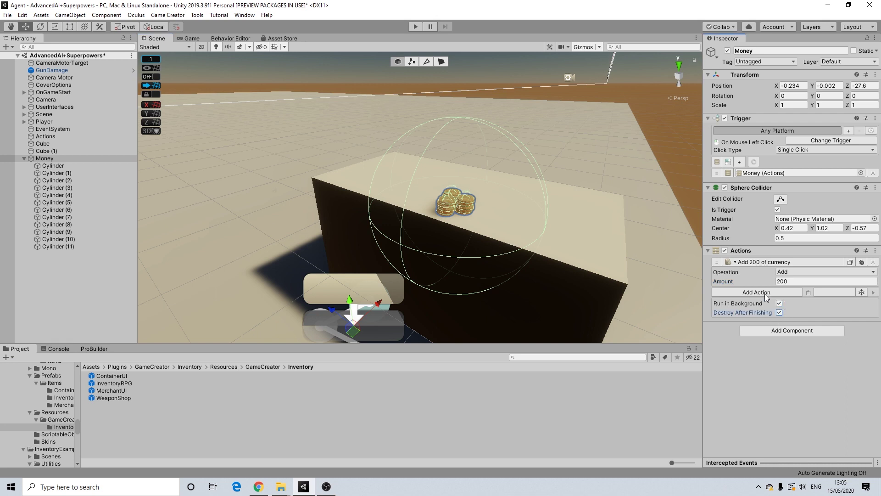
{"action": "left_click_drag", "start_coordinate": [449, 196], "coordinate": [486, 190], "text": "alt"}
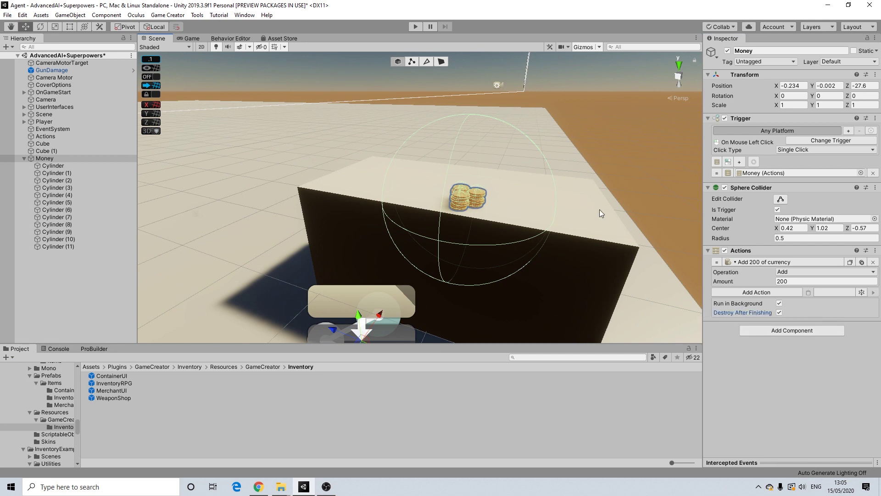
{"action": "left_click_drag", "start_coordinate": [501, 179], "coordinate": [427, 182], "text": "alt"}
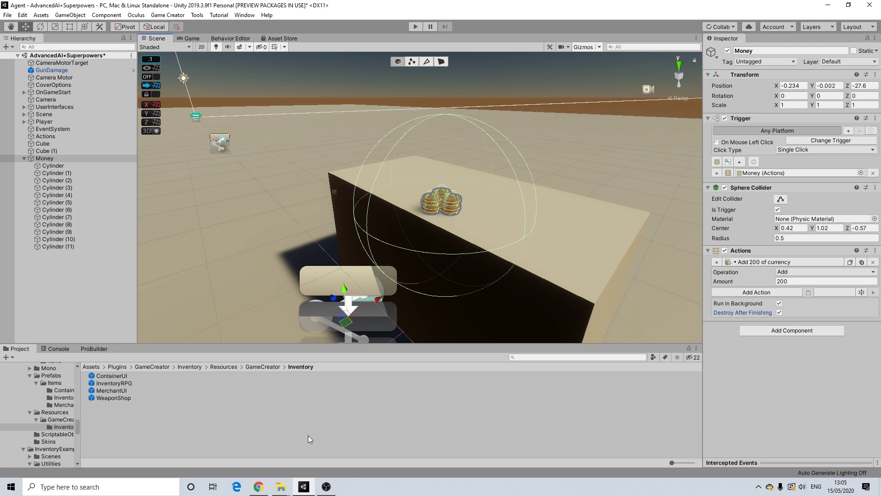
{"action": "left_click", "coordinate": [330, 489]}
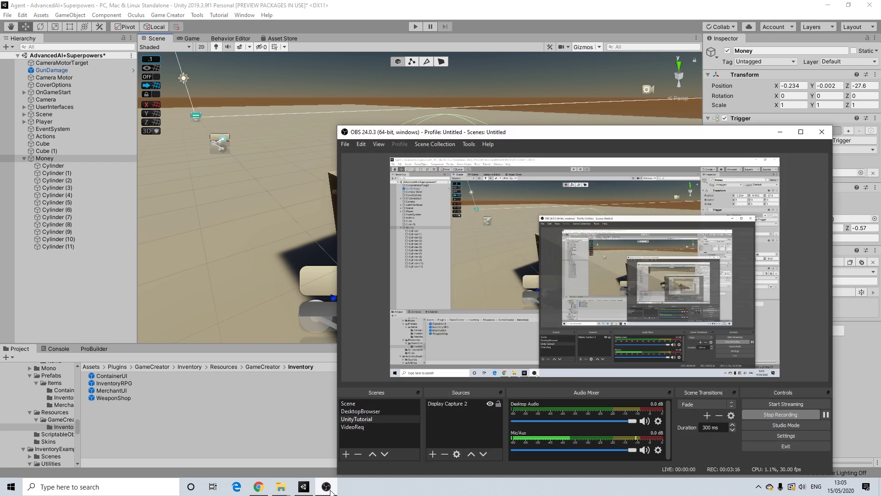
{"action": "left_click", "coordinate": [327, 487]}
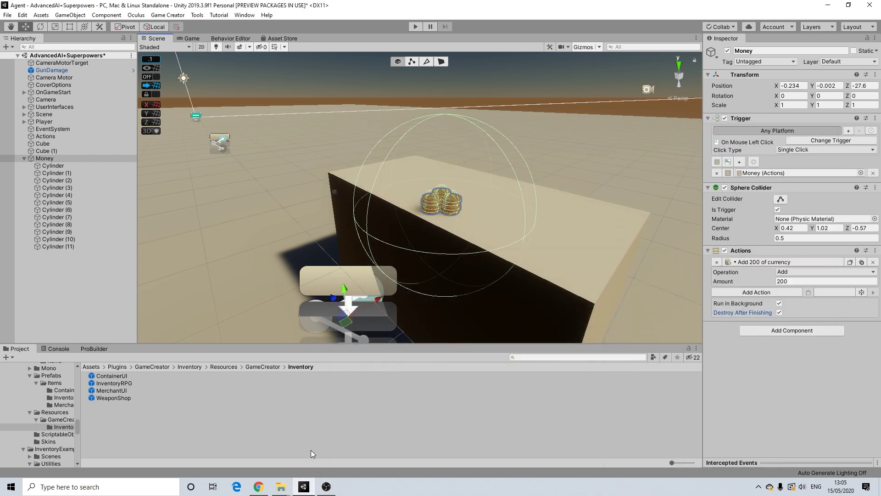
{"action": "scroll", "coordinate": [275, 250], "scroll_direction": "down", "scroll_amount": 3}
Step: Collapse Money's cylinders and create a new Game Creator Character in the scene
{"action": "left_click", "coordinate": [23, 159]}
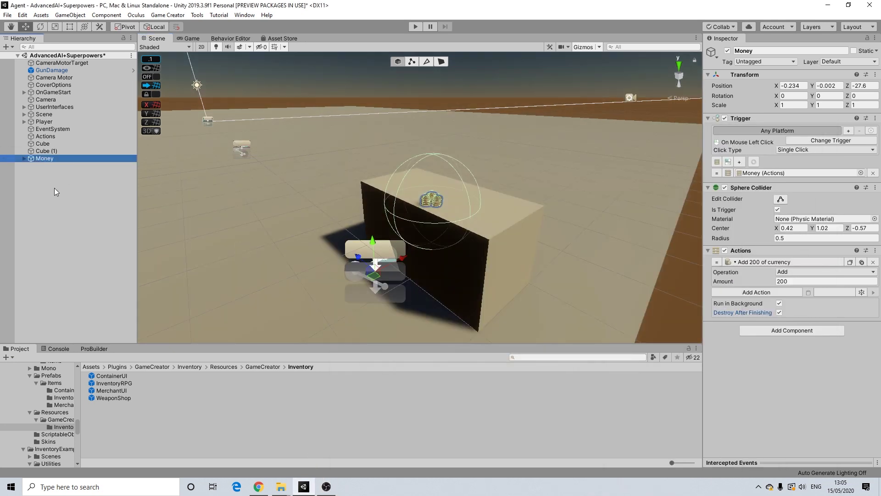
{"action": "scroll", "coordinate": [243, 226], "scroll_direction": "down", "scroll_amount": 5}
{"action": "left_click_drag", "start_coordinate": [349, 228], "coordinate": [422, 263], "text": "alt"}
{"action": "right_click", "coordinate": [46, 199]}
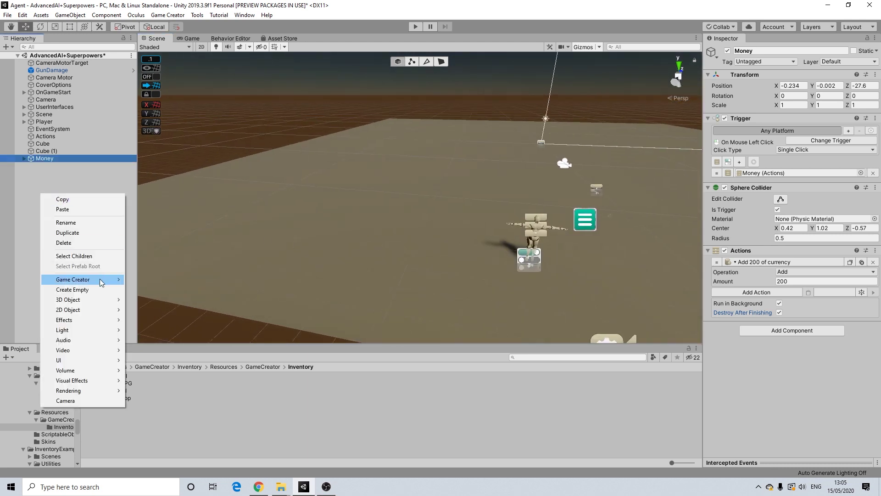
{"action": "mouse_move", "coordinate": [104, 281]}
{"action": "mouse_move", "coordinate": [176, 311]}
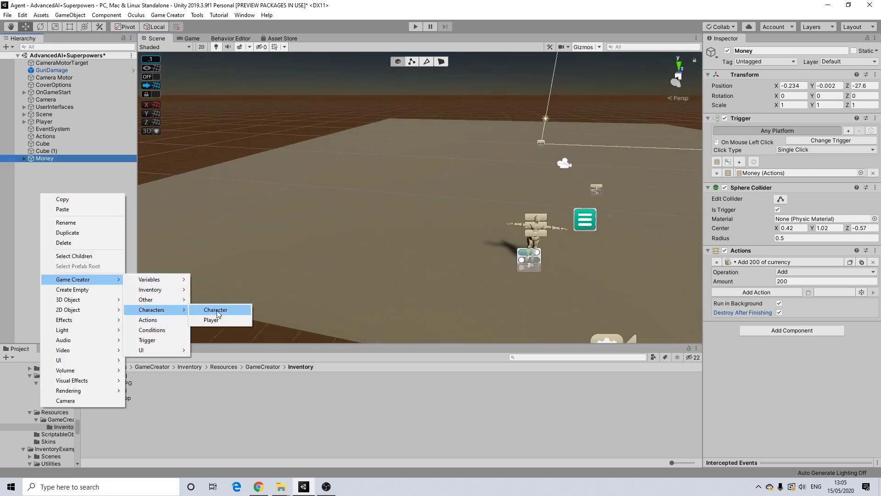
{"action": "left_click", "coordinate": [209, 310]}
Step: Move the Character to X -11.11 and rotate it 90 degrees around Y
{"action": "left_click_drag", "start_coordinate": [540, 142], "coordinate": [589, 209]}
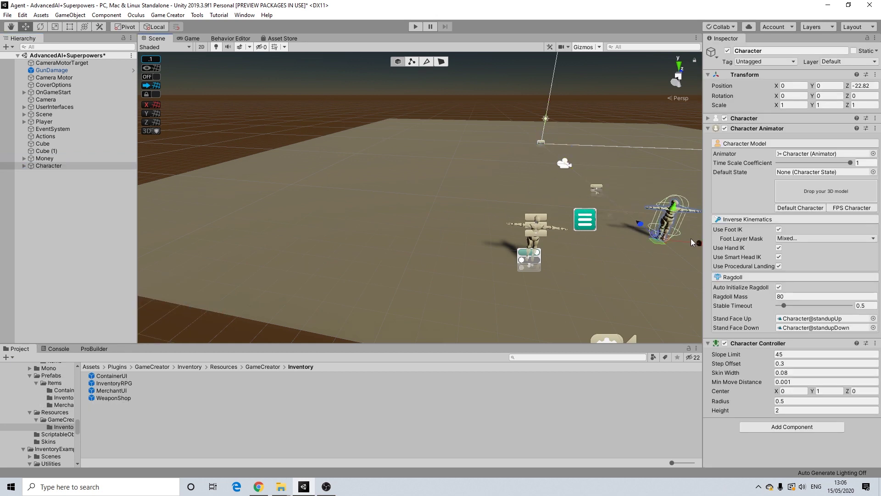
{"action": "left_click_drag", "start_coordinate": [692, 242], "coordinate": [428, 232]}
{"action": "left_click_drag", "start_coordinate": [459, 263], "coordinate": [419, 258]}
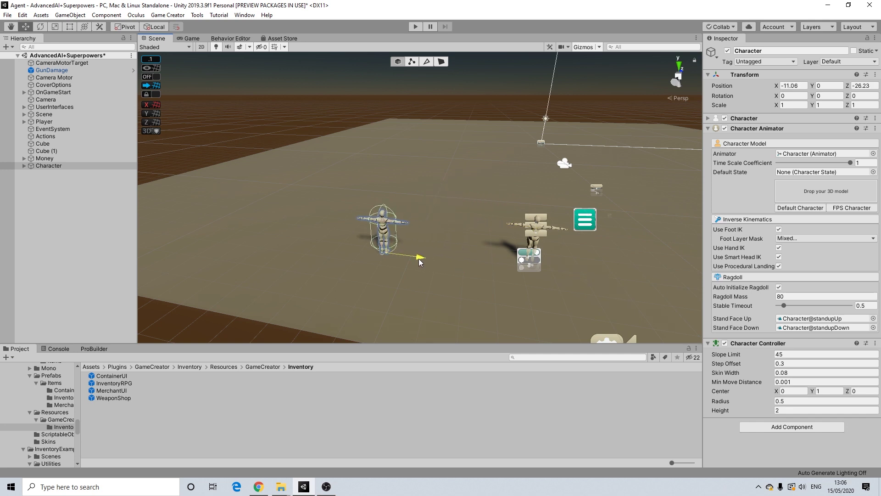
{"action": "left_click", "coordinate": [41, 27]}
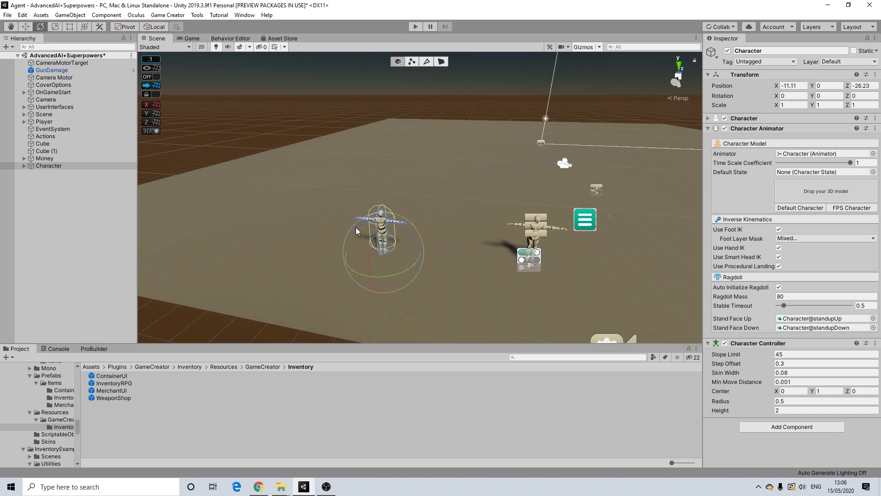
{"action": "left_click_drag", "start_coordinate": [393, 274], "coordinate": [266, 289]}
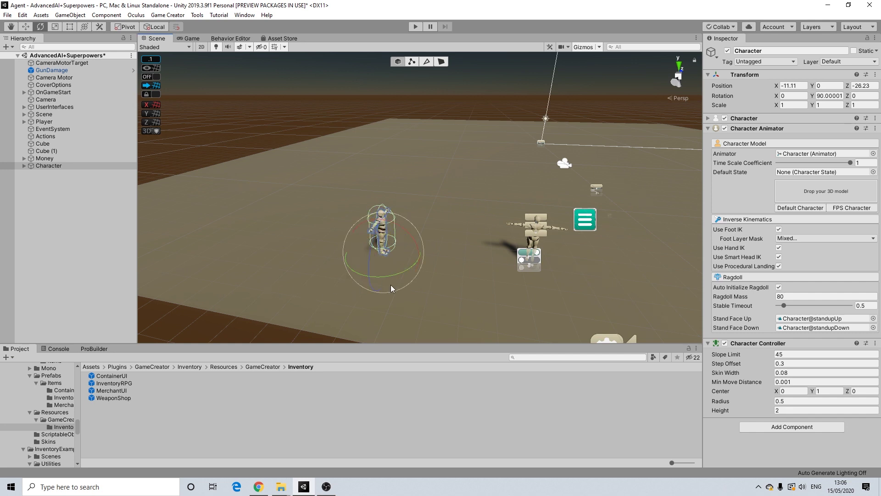
Step: Collapse the Character Animator settings and turn the view toward the Character
{"action": "left_click", "coordinate": [707, 129]}
{"action": "left_click", "coordinate": [708, 129]}
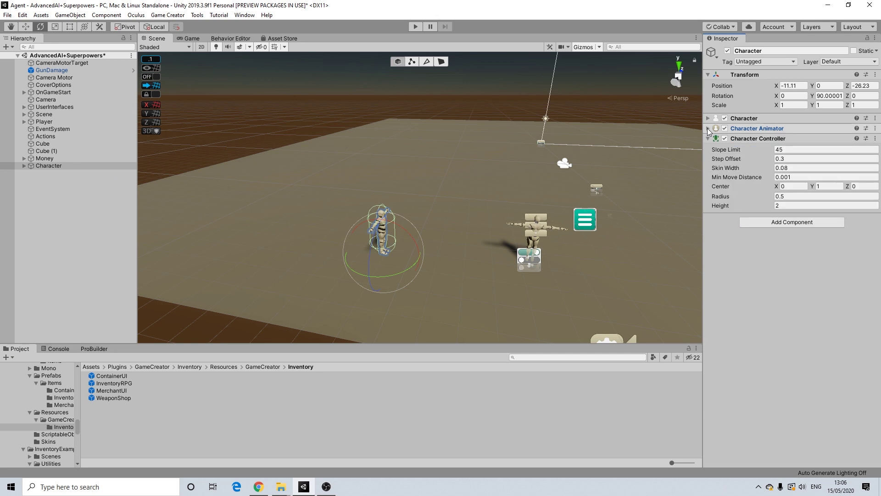
{"action": "scroll", "coordinate": [537, 182], "scroll_direction": "down", "scroll_amount": 1}
{"action": "scroll", "coordinate": [446, 237], "scroll_direction": "up", "scroll_amount": 5}
{"action": "left_click_drag", "start_coordinate": [411, 238], "coordinate": [367, 239], "text": "alt"}
{"action": "right_click_drag", "start_coordinate": [367, 240], "coordinate": [207, 232]}
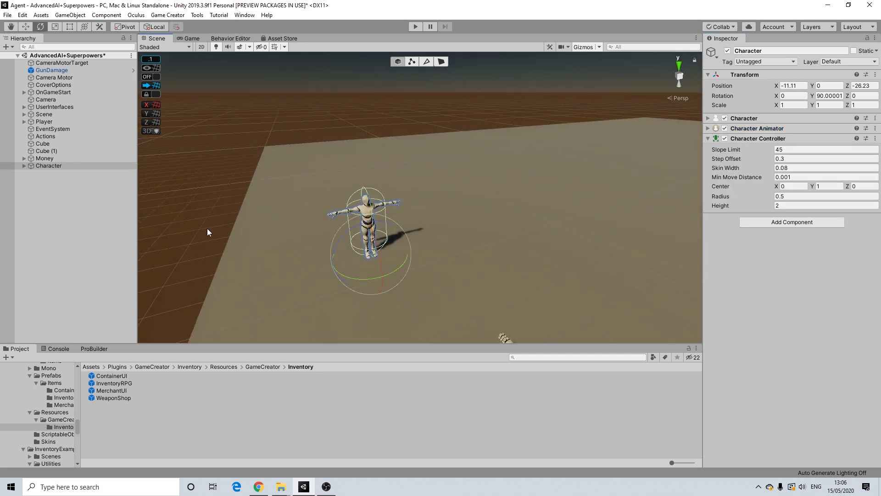
Step: Create an empty object and rename it 'Merchant'
{"action": "right_click", "coordinate": [54, 197]}
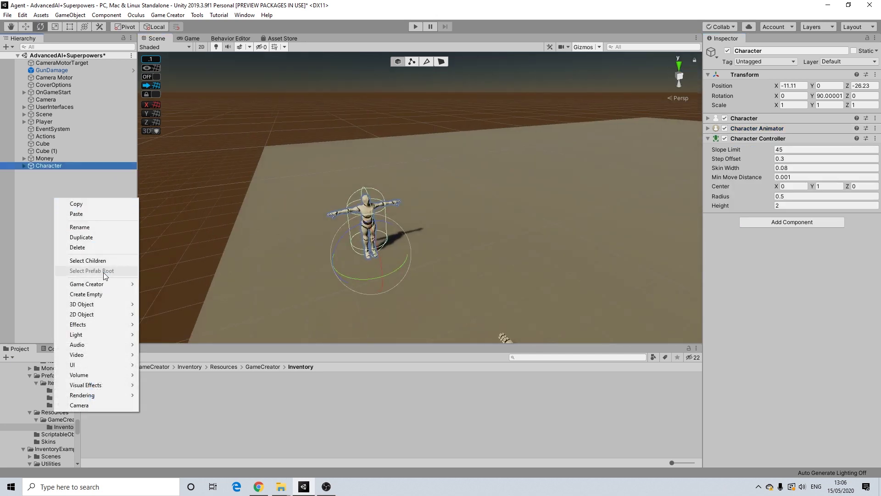
{"action": "left_click", "coordinate": [107, 296]}
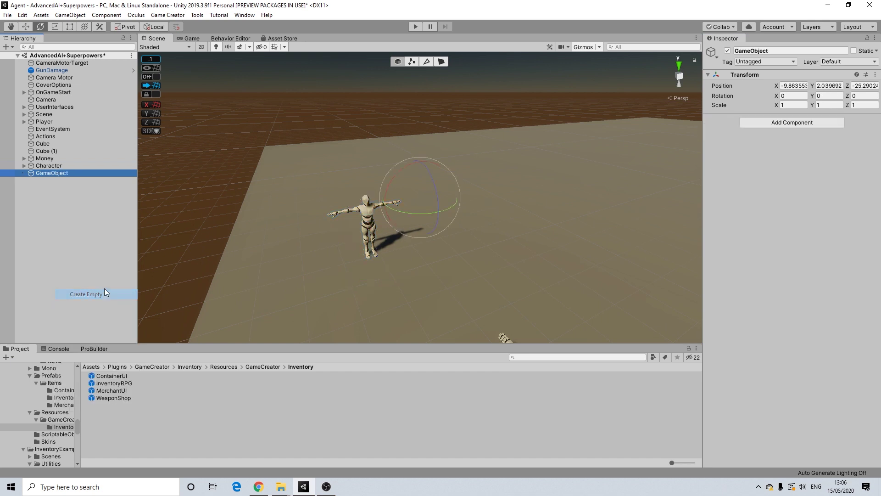
{"action": "right_click", "coordinate": [48, 175]}
{"action": "left_click", "coordinate": [69, 205]}
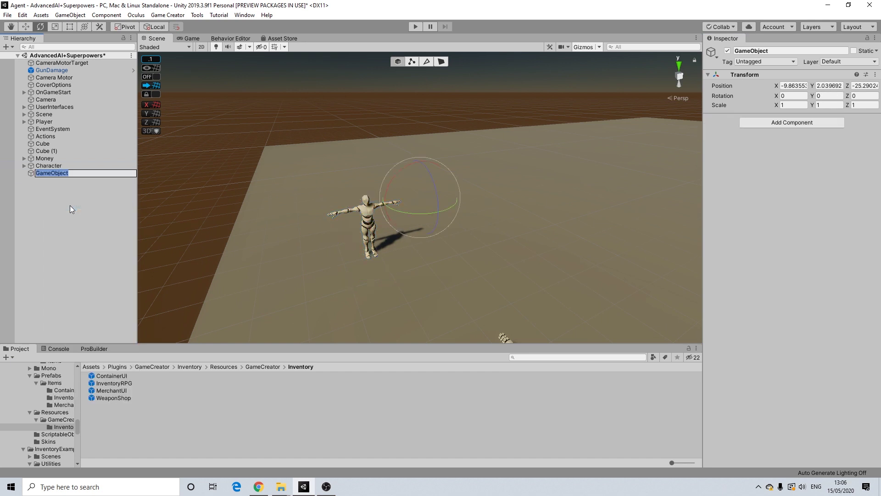
{"action": "type", "text": "Merchant"}
{"action": "key", "text": "Return"}
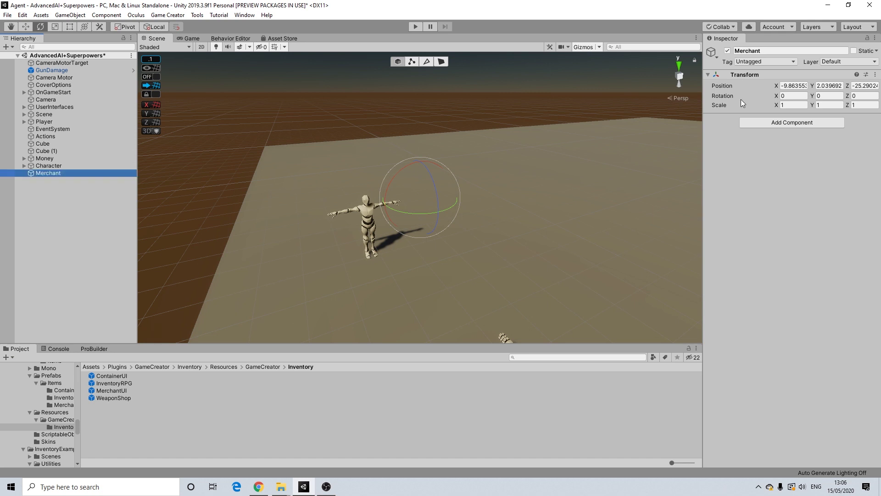
Step: Add a Trigger component to Merchant firing On Mouse Left Click
{"action": "left_click", "coordinate": [817, 123]}
{"action": "type", "text": "trig"}
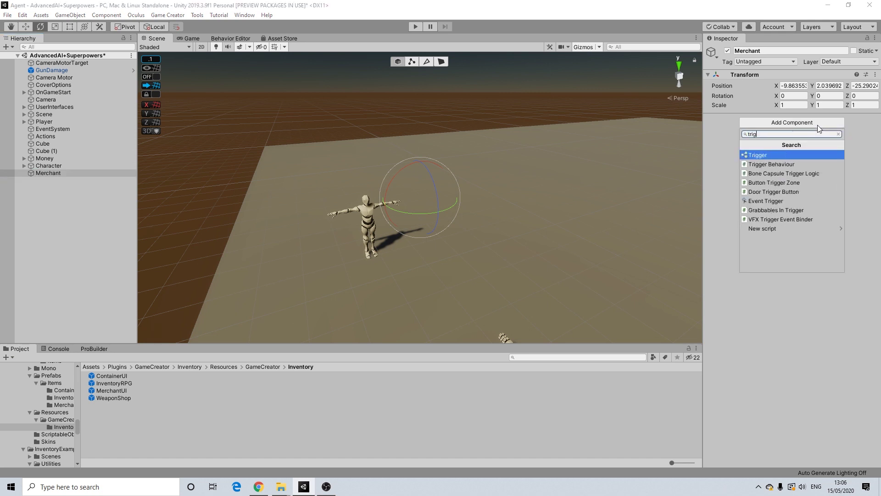
{"action": "type", "text": "ger"}
{"action": "key", "text": "Return"}
{"action": "left_click", "coordinate": [815, 139]}
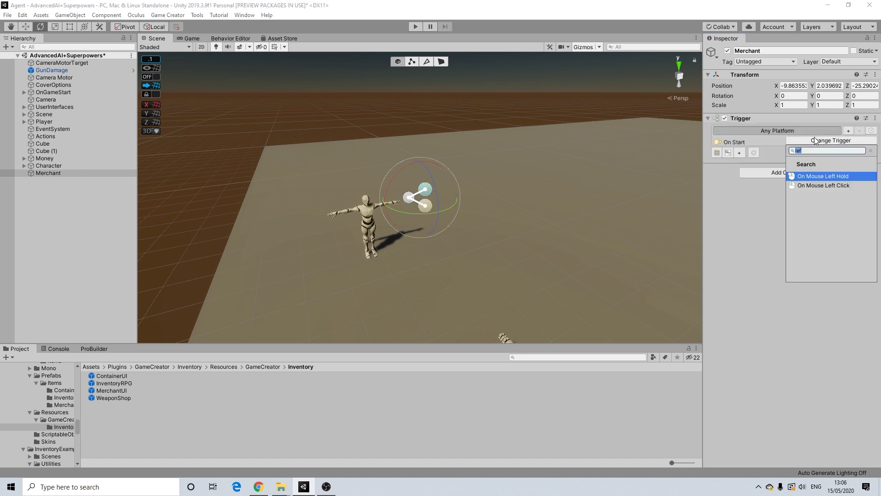
{"action": "left_click", "coordinate": [820, 184]}
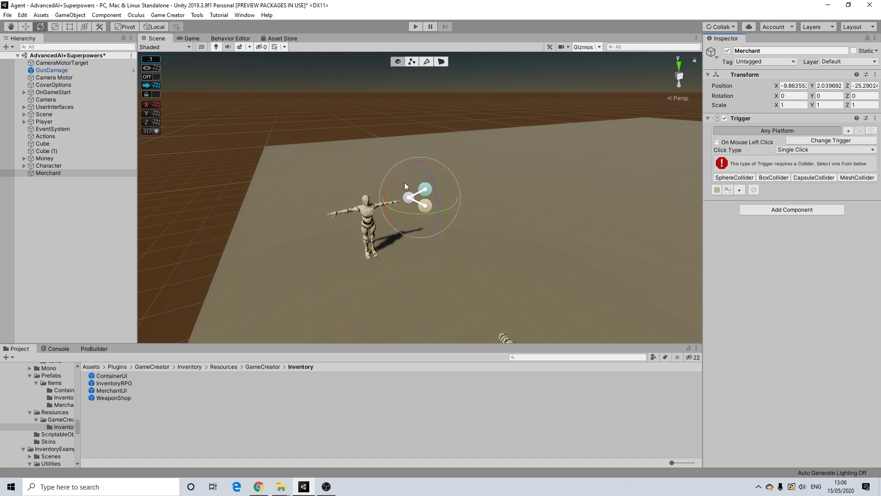
Step: Add a Capsule Collider to the Merchant and move it onto the mannequin (X -11.081, Z -26.244)
{"action": "left_click", "coordinate": [814, 178]}
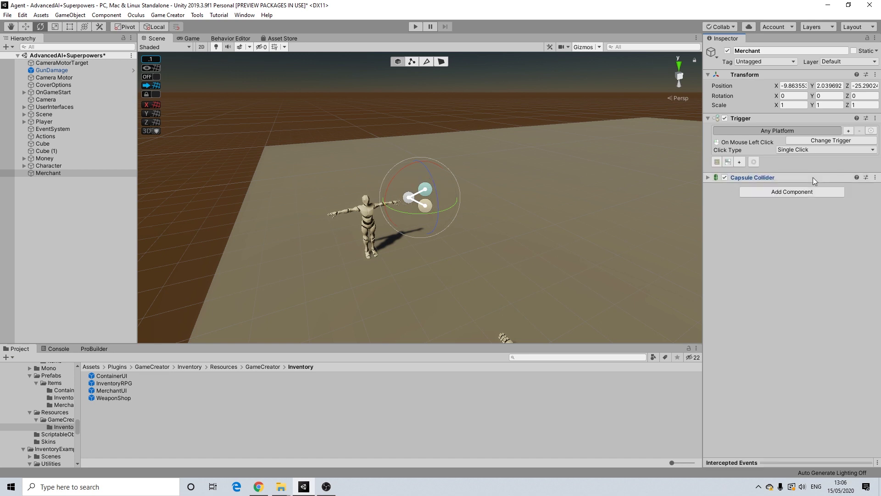
{"action": "left_click", "coordinate": [708, 178]}
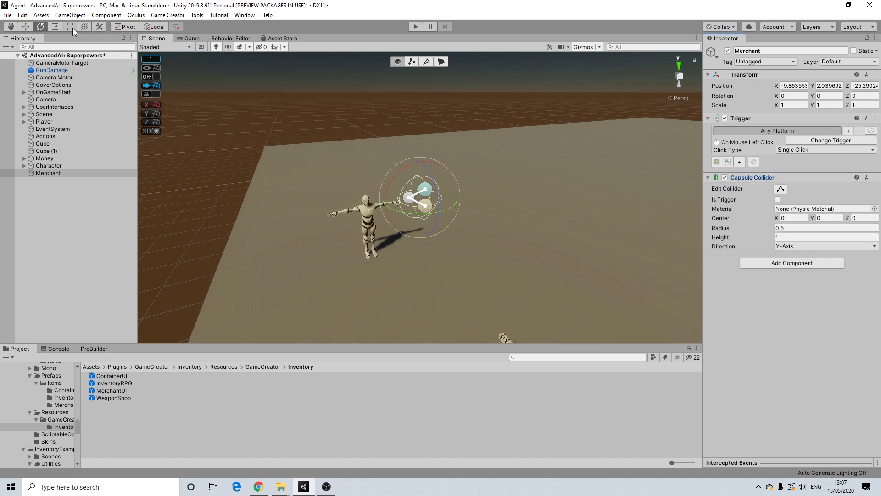
{"action": "key", "text": "w"}
{"action": "left_click_drag", "start_coordinate": [456, 199], "coordinate": [409, 208]}
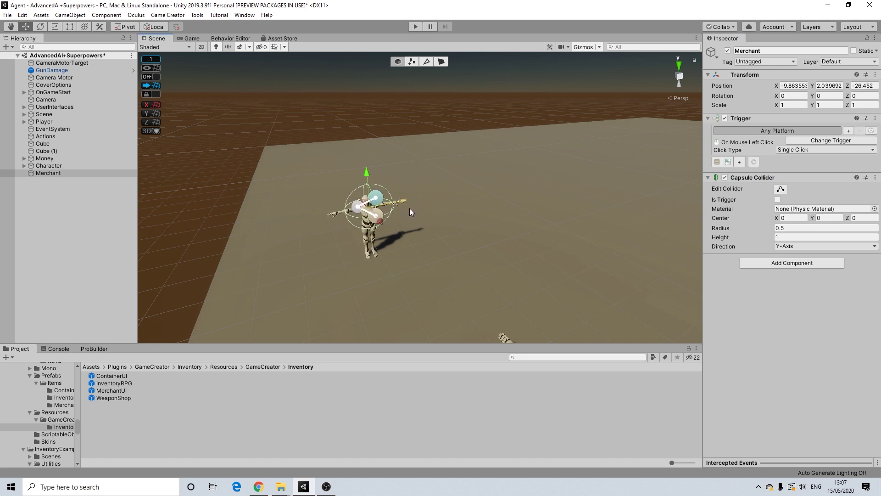
{"action": "key", "text": "f"}
{"action": "left_click_drag", "start_coordinate": [477, 232], "coordinate": [510, 236], "text": "alt"}
{"action": "left_click_drag", "start_coordinate": [464, 200], "coordinate": [368, 194]}
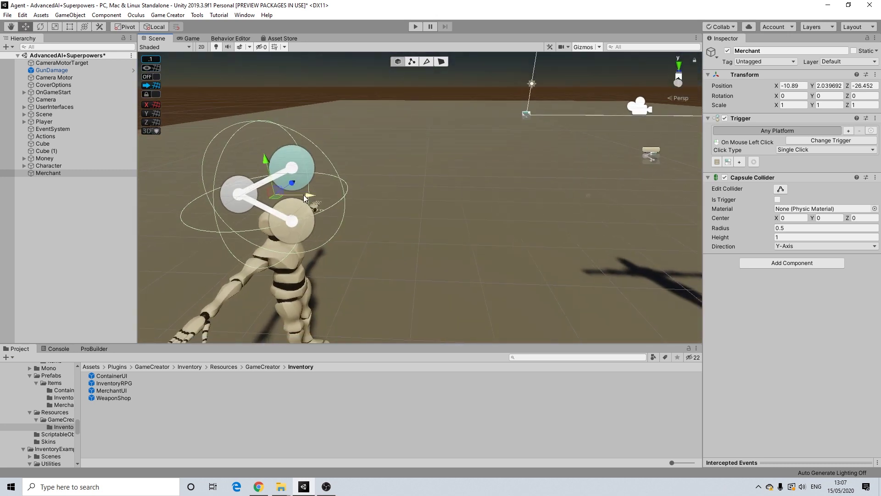
{"action": "left_click_drag", "start_coordinate": [311, 197], "coordinate": [282, 196]}
{"action": "left_click_drag", "start_coordinate": [238, 164], "coordinate": [4, 269]}
{"action": "left_click_drag", "start_coordinate": [468, 199], "coordinate": [689, 184]}
{"action": "middle_click_drag", "start_coordinate": [306, 223], "coordinate": [416, 135]}
Step: Set the collider Height to 2.15 and Center Y to -0.43
{"action": "left_click", "coordinate": [795, 237]}
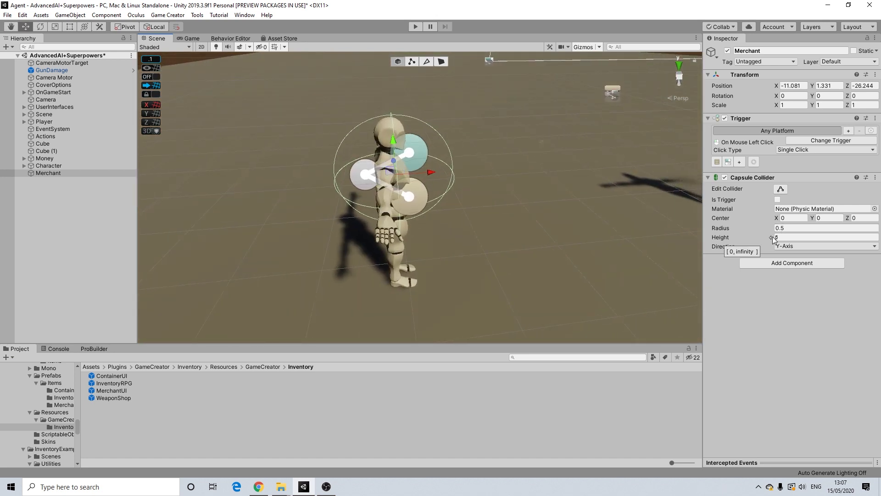
{"action": "type", "text": "2.27"}
{"action": "key", "text": "BackSpace"}
{"action": "key", "text": "BackSpace"}
{"action": "type", "text": "15"}
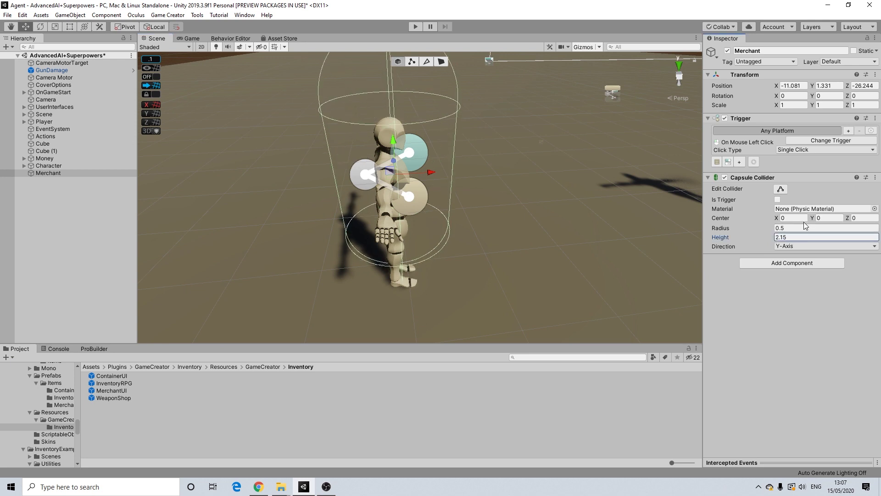
{"action": "left_click_drag", "start_coordinate": [811, 218], "coordinate": [808, 215]}
{"action": "left_click_drag", "start_coordinate": [528, 187], "coordinate": [549, 209], "text": "alt"}
{"action": "scroll", "coordinate": [549, 208], "scroll_direction": "down", "scroll_amount": 4}
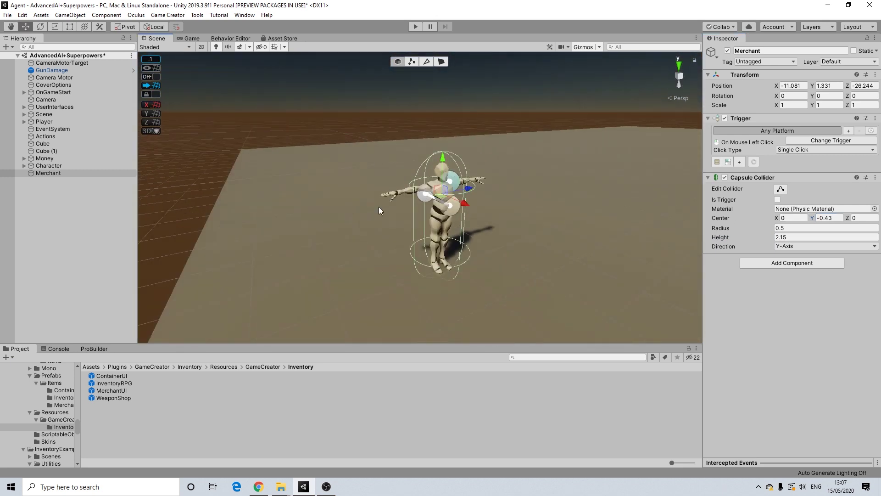
{"action": "right_click_drag", "start_coordinate": [520, 205], "coordinate": [600, 222]}
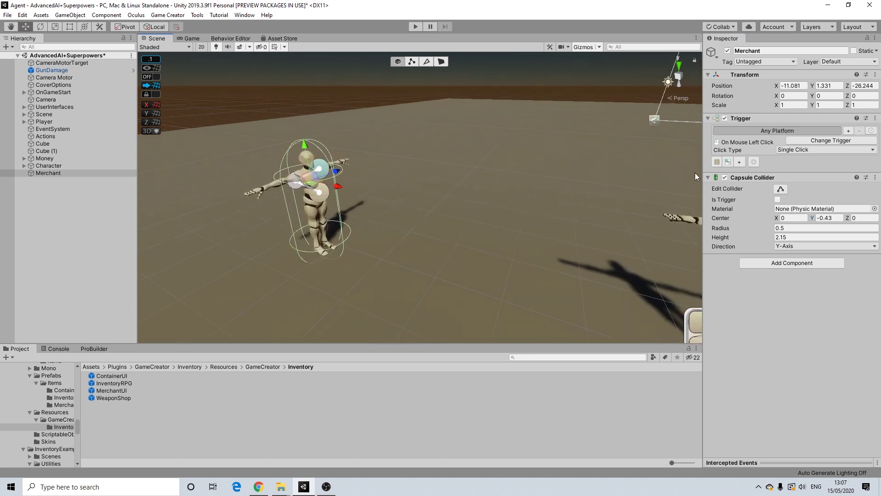
Step: Create an Actions slot for the Merchant's trigger and select the Actions (1) child
{"action": "left_click", "coordinate": [717, 162]}
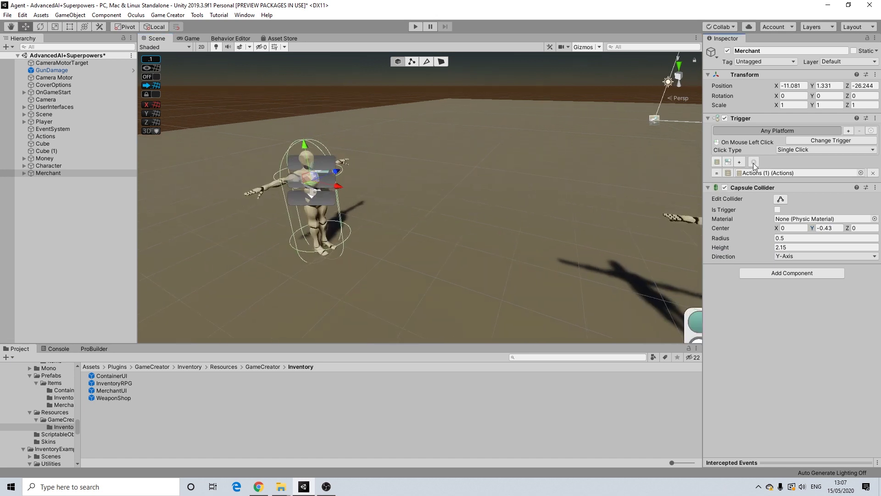
{"action": "left_click", "coordinate": [24, 173]}
{"action": "left_click", "coordinate": [43, 181]}
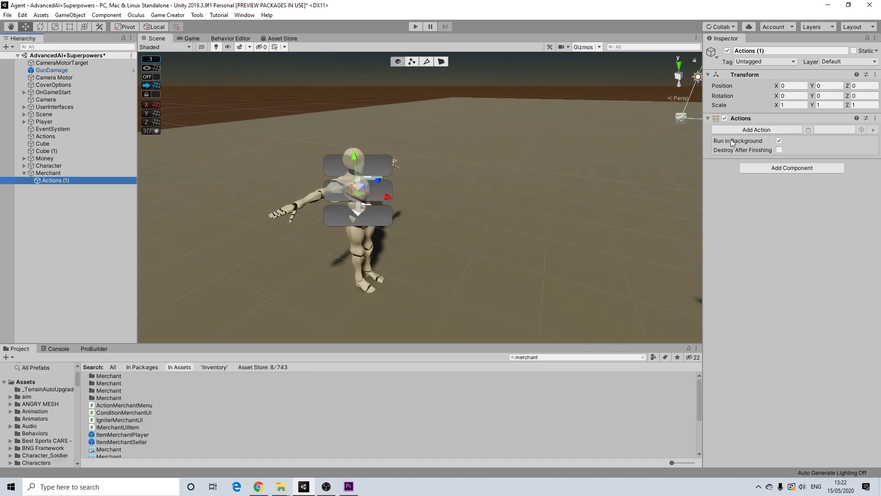
Step: Add the Inventory > Merchant UI action (Open merchant) to Actions (1), leaving Merchant as None
{"action": "left_click", "coordinate": [756, 131]}
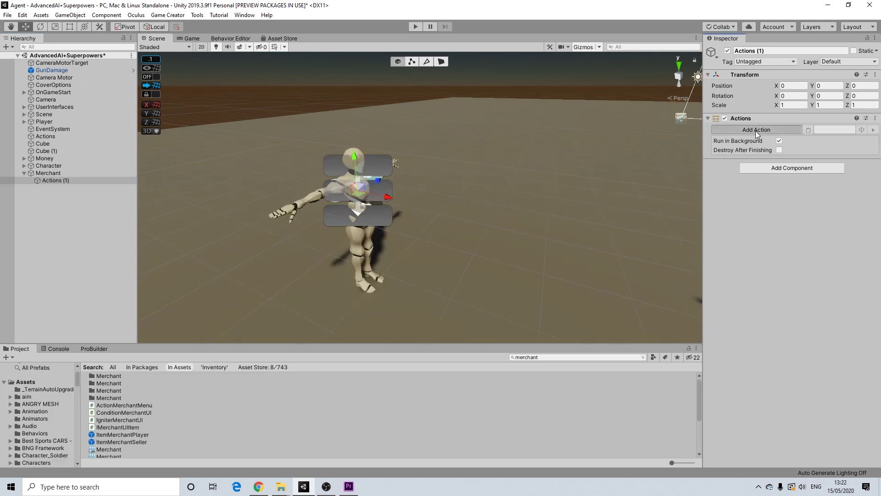
{"action": "left_click", "coordinate": [736, 230]}
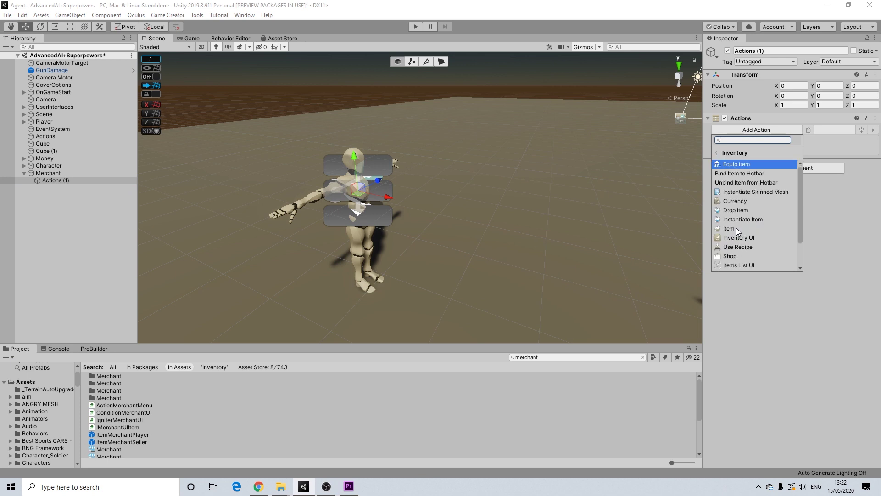
{"action": "scroll", "coordinate": [744, 207], "scroll_direction": "down", "scroll_amount": 2}
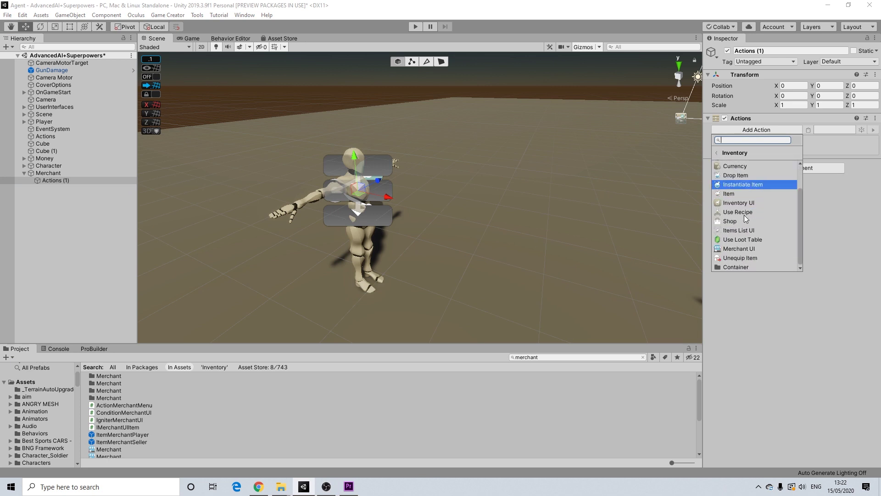
{"action": "left_click", "coordinate": [744, 250]}
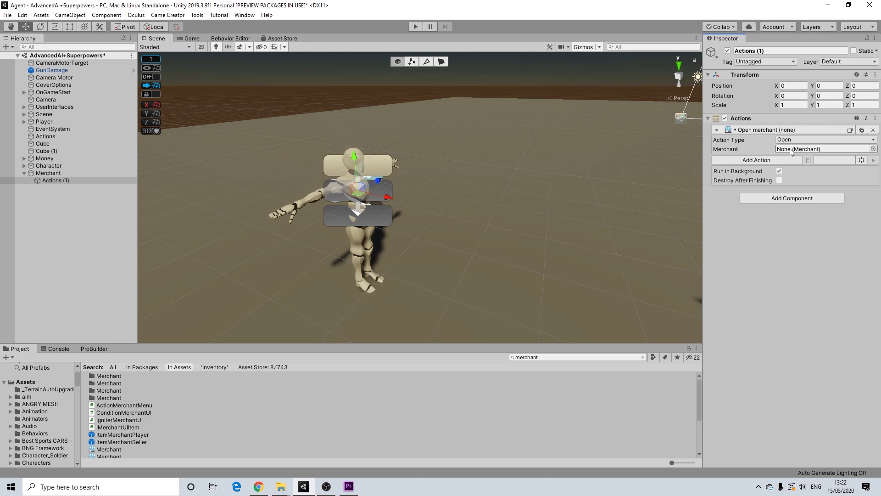
{"action": "scroll", "coordinate": [41, 400], "scroll_direction": "up", "scroll_amount": 2}
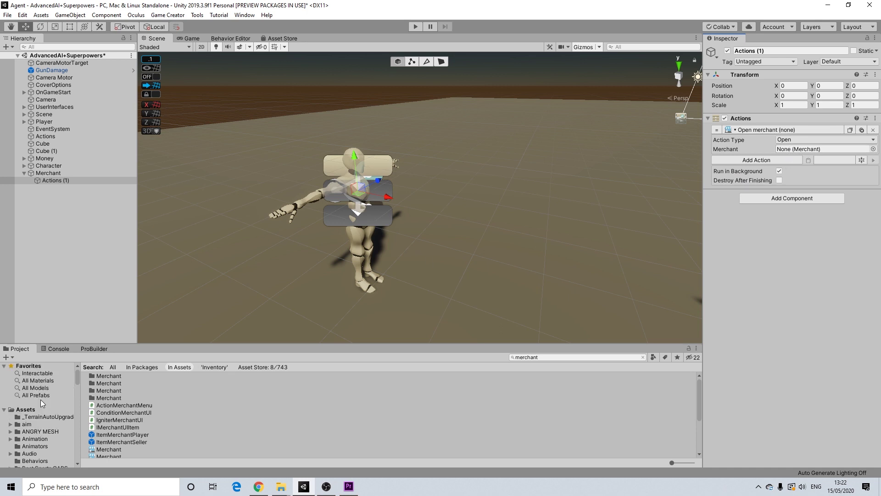
Step: Create a Game Creator Inventory Merchant asset in Behaviors named Shopforweapons
{"action": "left_click", "coordinate": [34, 460]}
{"action": "scroll", "coordinate": [216, 395], "scroll_direction": "down", "scroll_amount": 3}
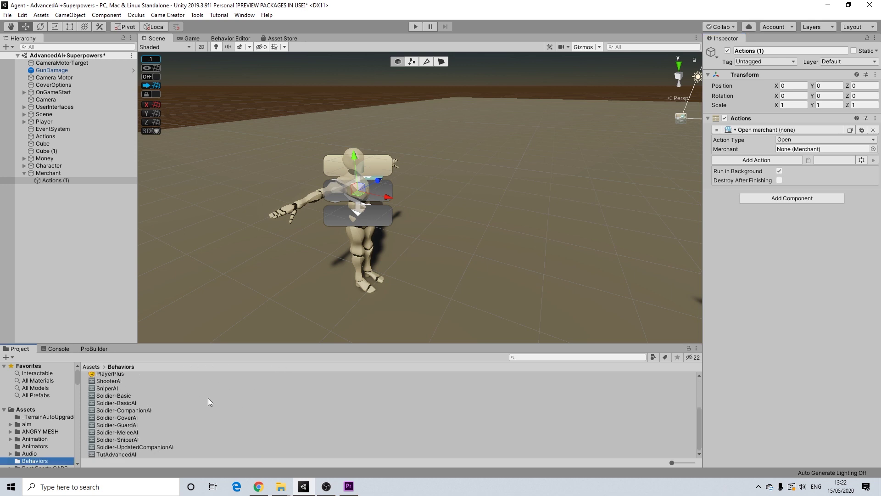
{"action": "right_click", "coordinate": [84, 406]}
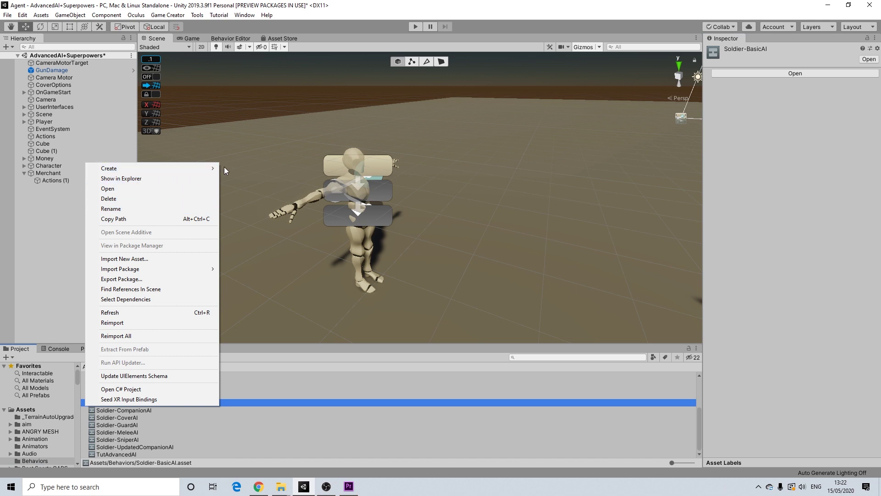
{"action": "mouse_move", "coordinate": [216, 168]}
{"action": "mouse_move", "coordinate": [280, 136]}
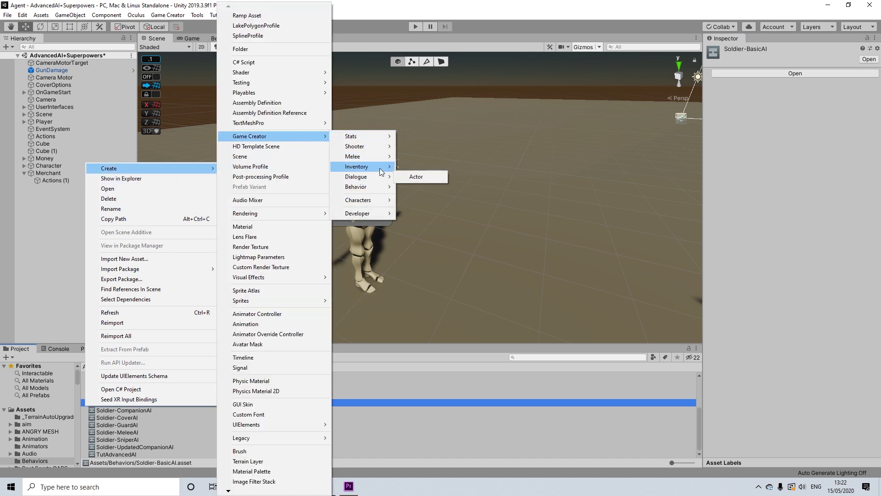
{"action": "mouse_move", "coordinate": [379, 167]}
{"action": "left_click", "coordinate": [421, 177]}
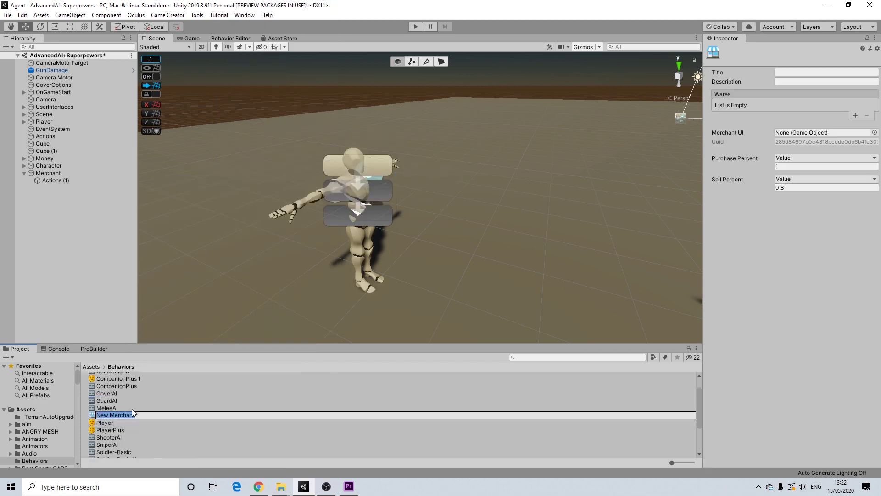
{"action": "type", "text": "ShopU"}
{"action": "key", "text": "BackSpace"}
{"action": "type", "text": "forweapons"}
{"action": "key", "text": "Return"}
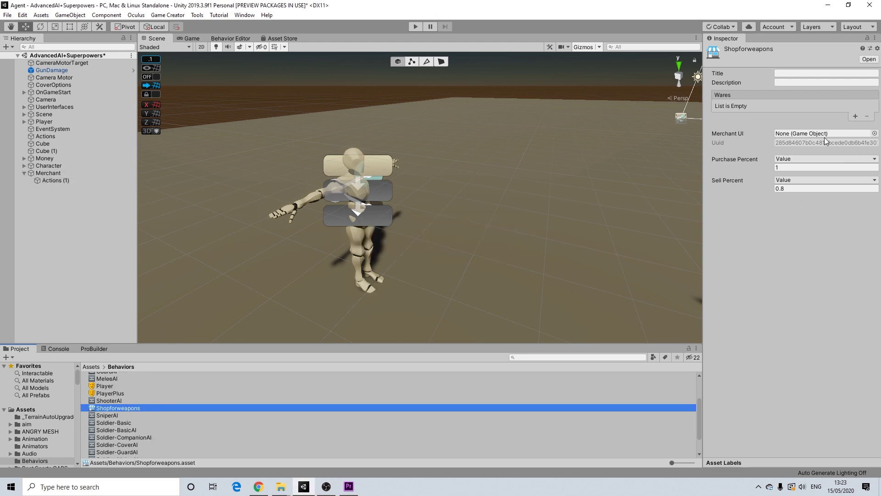
Step: Give the merchant the title 'Weapon Shop' and description 'Sells weapons'
{"action": "left_click", "coordinate": [785, 72]}
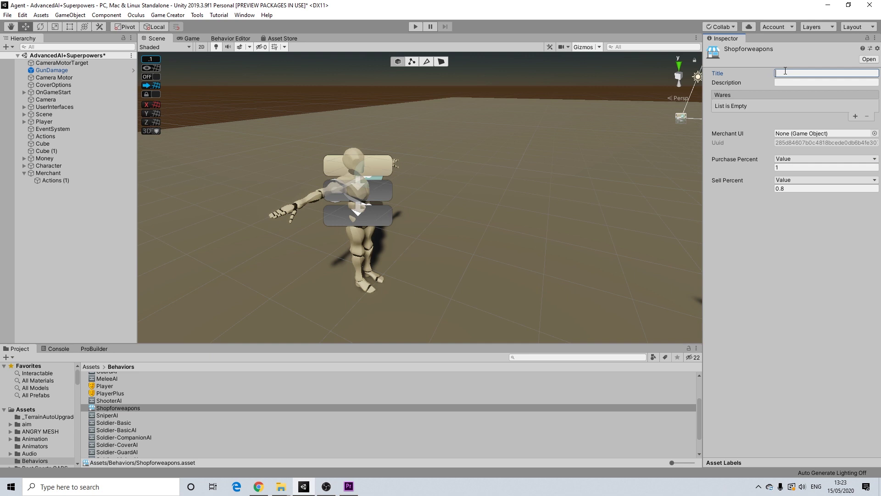
{"action": "type", "text": "Weapon Shop"}
{"action": "left_click", "coordinate": [792, 83]}
{"action": "type", "text": "Sell"}
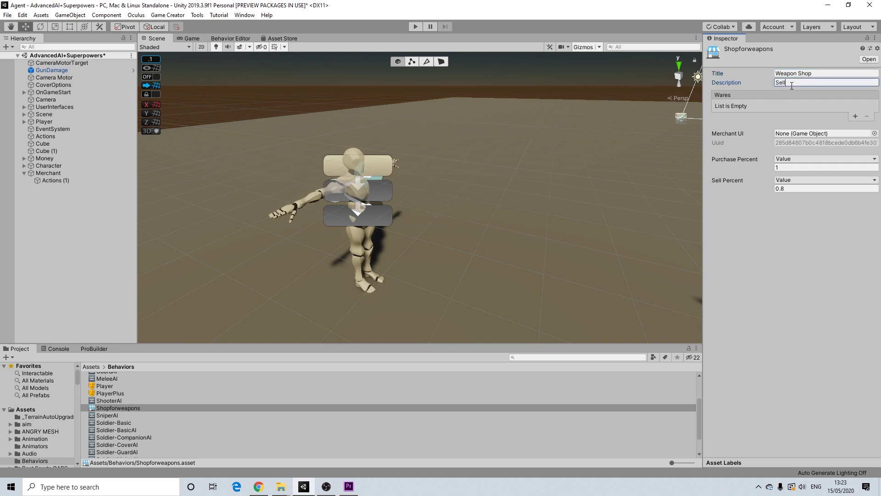
{"action": "type", "text": "s weapons"}
Step: Add two wares to the merchant: a Sword and a Pistol
{"action": "left_click", "coordinate": [856, 116]}
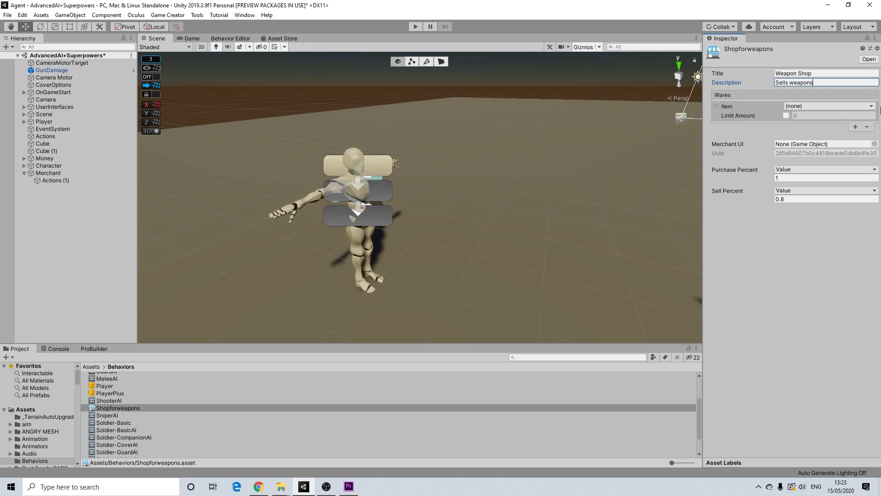
{"action": "left_click", "coordinate": [826, 106]}
{"action": "left_click", "coordinate": [806, 171]}
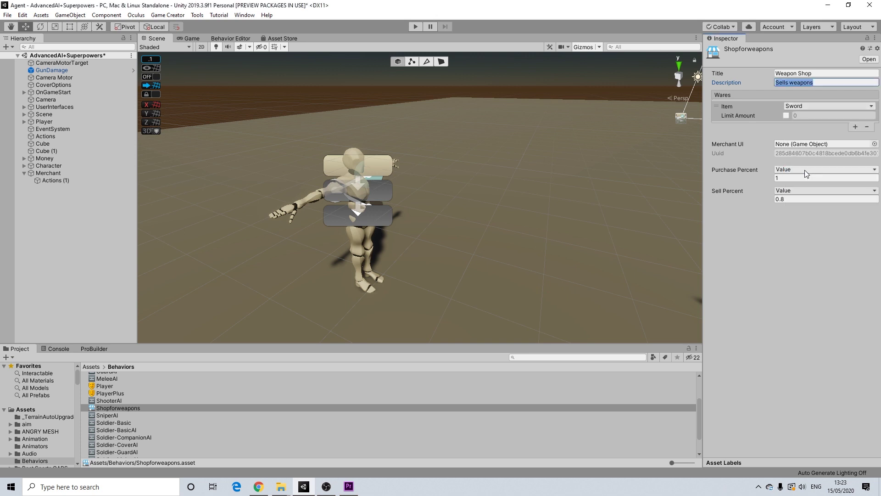
{"action": "left_click", "coordinate": [855, 125]}
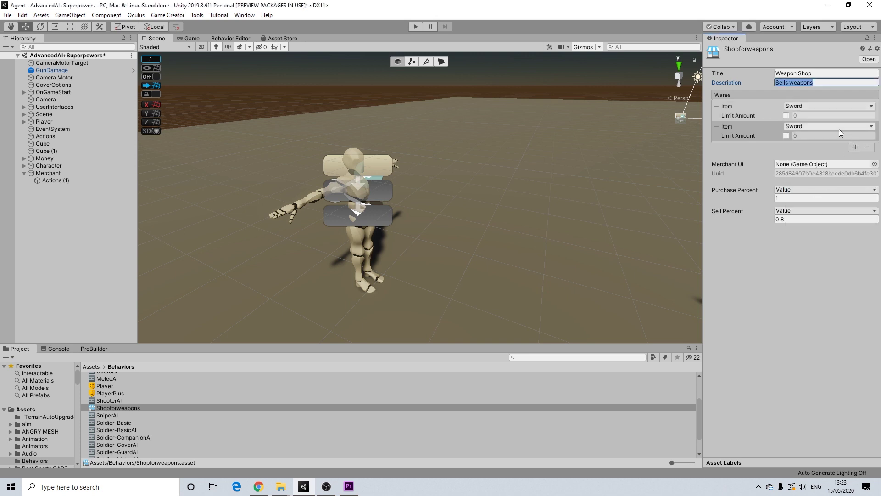
{"action": "left_click", "coordinate": [839, 126]}
{"action": "left_click", "coordinate": [803, 197]}
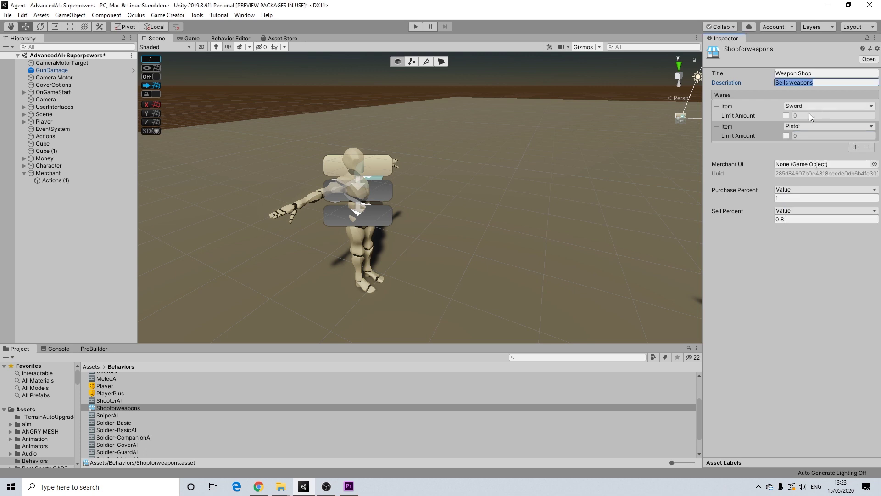
Step: Limit the Pistol's stock amount to 1, leaving the Sword unlimited
{"action": "left_click", "coordinate": [787, 115]}
{"action": "left_click", "coordinate": [786, 135]}
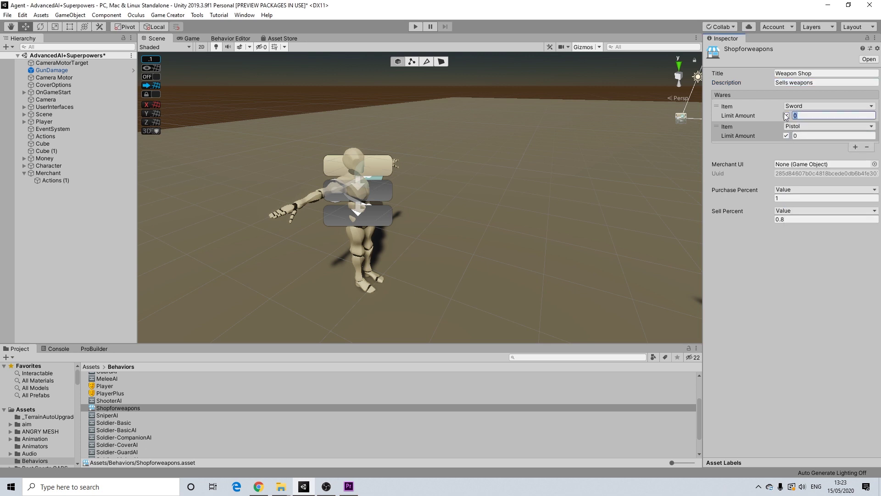
{"action": "type", "text": "1"}
{"action": "key", "text": "Tab"}
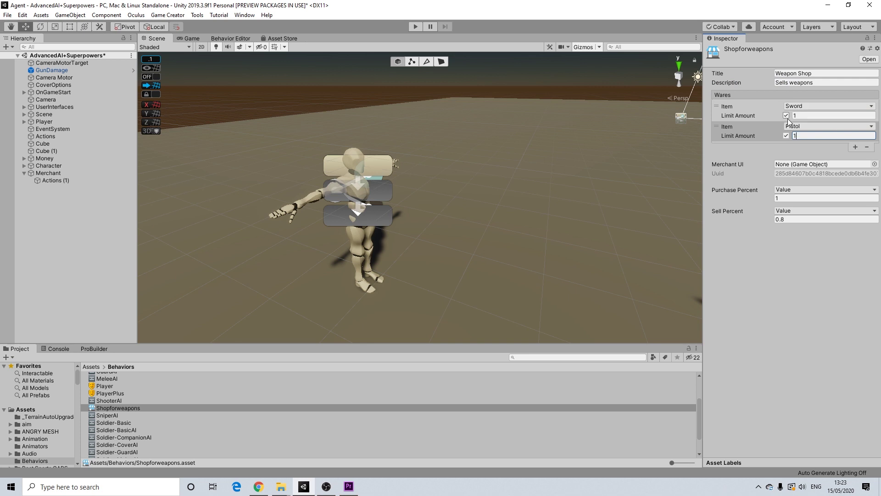
{"action": "left_click", "coordinate": [787, 115]}
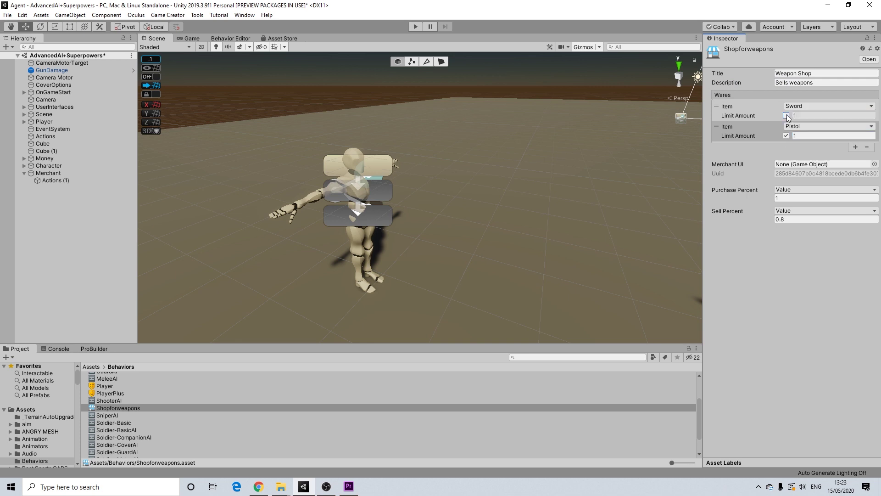
Step: Re-enable the Sword's limit of 1, keeping Purchase Percent at value 1 and Sell Percent at 0.8
{"action": "left_click", "coordinate": [788, 115]}
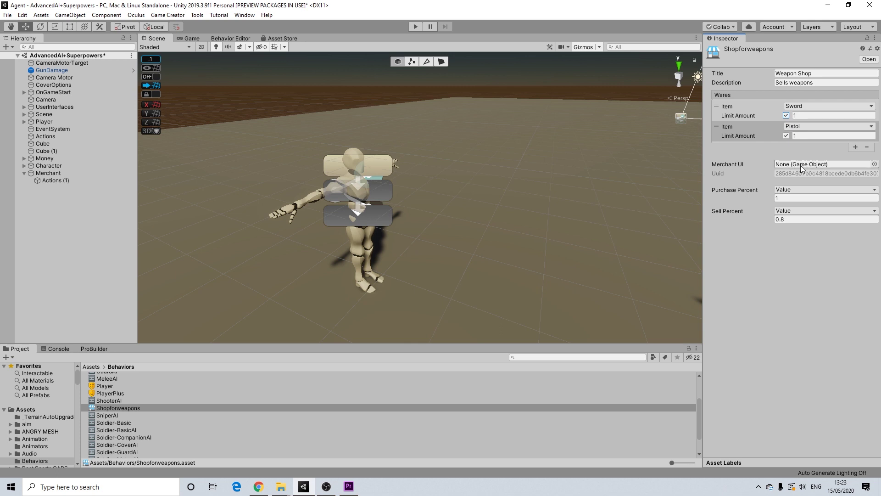
{"action": "left_click", "coordinate": [788, 190]}
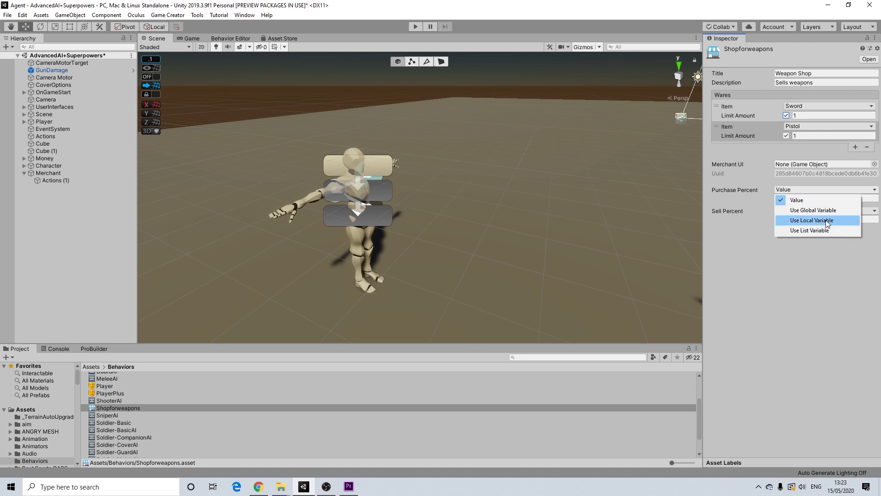
{"action": "left_click", "coordinate": [783, 191]}
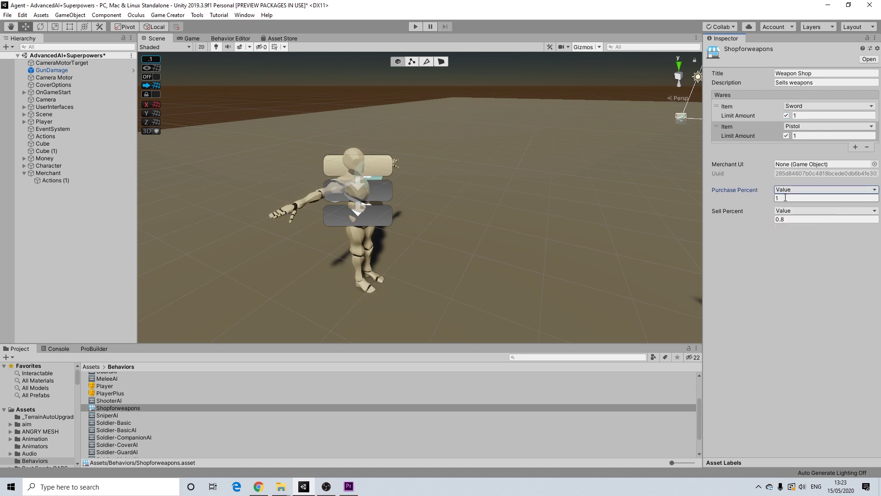
{"action": "scroll", "coordinate": [466, 139], "scroll_direction": "down", "scroll_amount": 5}
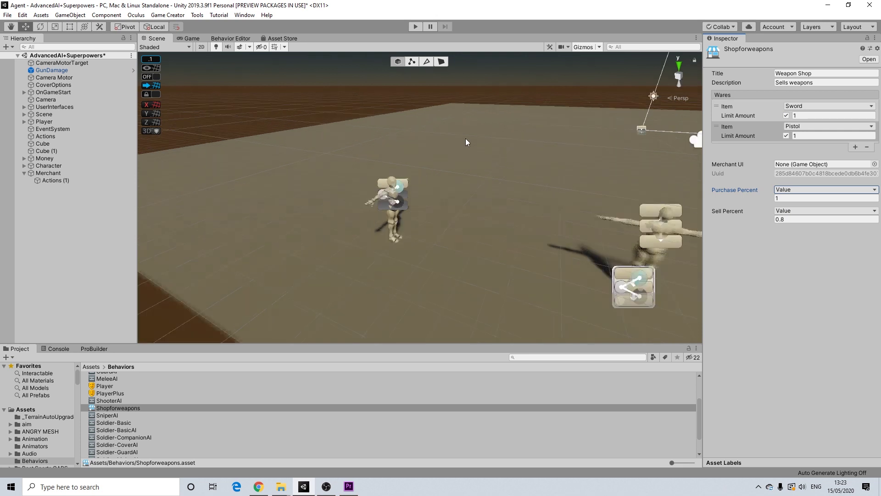
{"action": "scroll", "coordinate": [462, 140], "scroll_direction": "up", "scroll_amount": 4}
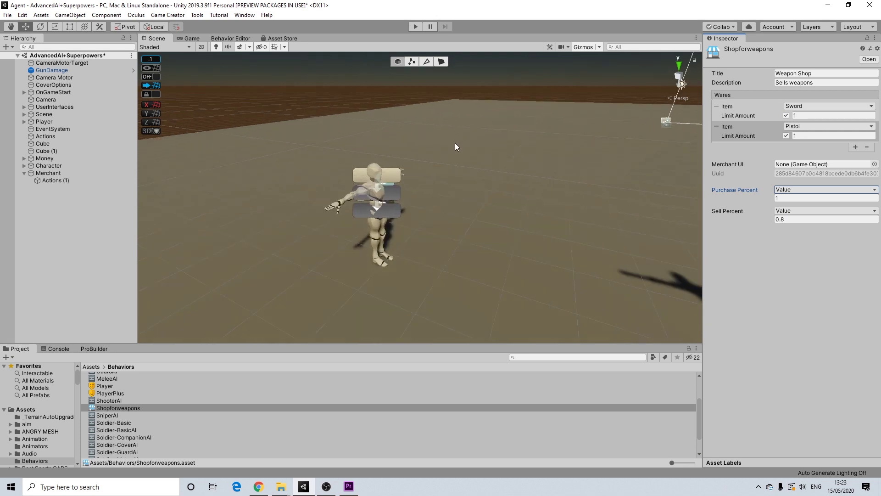
{"action": "left_click", "coordinate": [779, 198]}
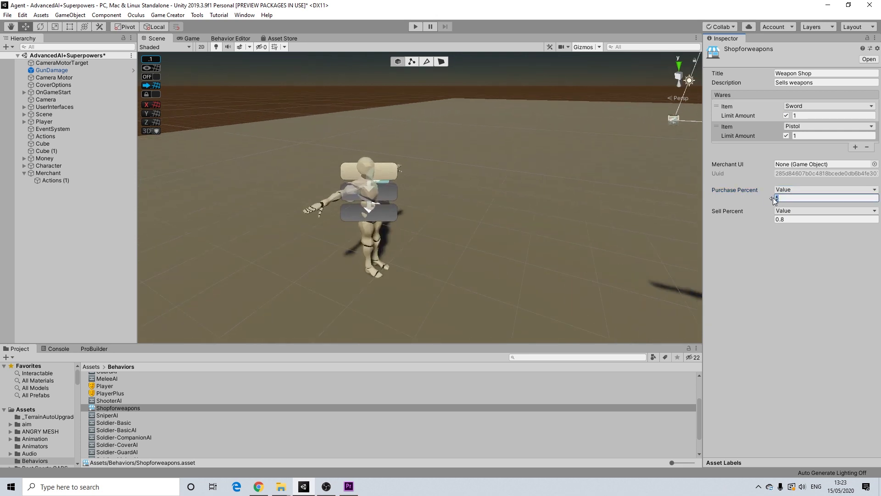
{"action": "left_click", "coordinate": [775, 220]}
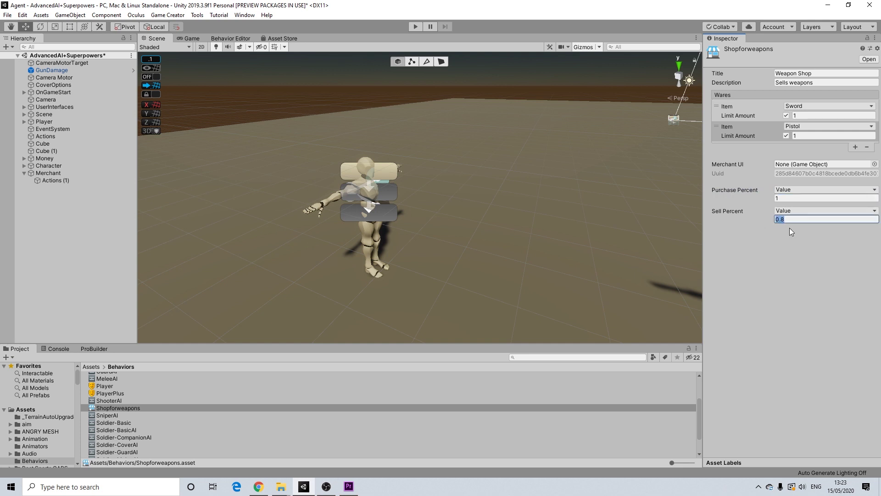
{"action": "left_click", "coordinate": [790, 220]}
{"action": "left_click", "coordinate": [790, 211]}
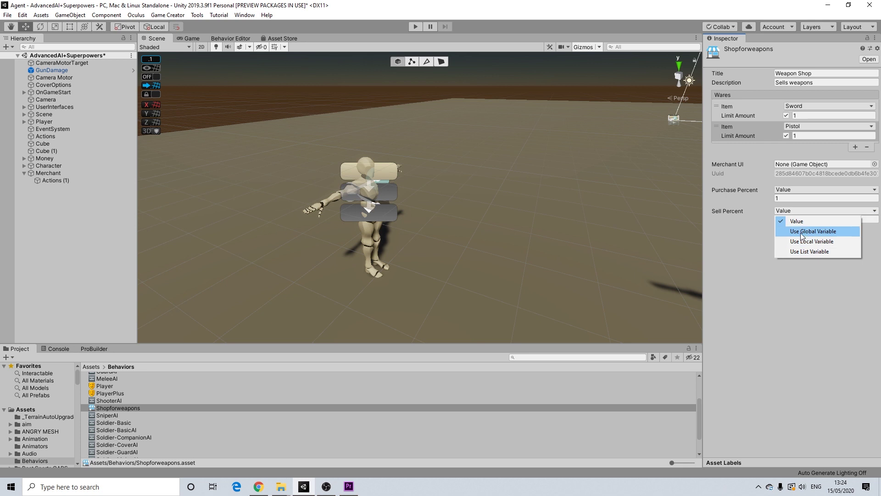
{"action": "left_click", "coordinate": [760, 225]}
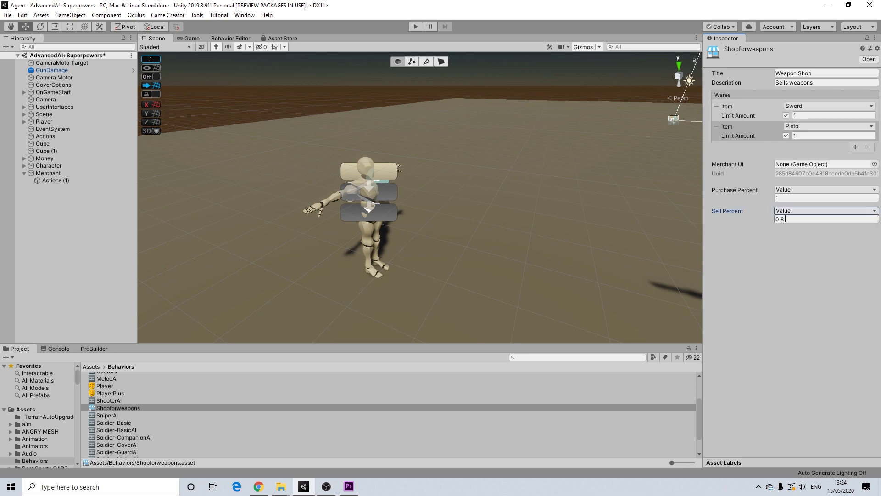
{"action": "left_click", "coordinate": [785, 197]}
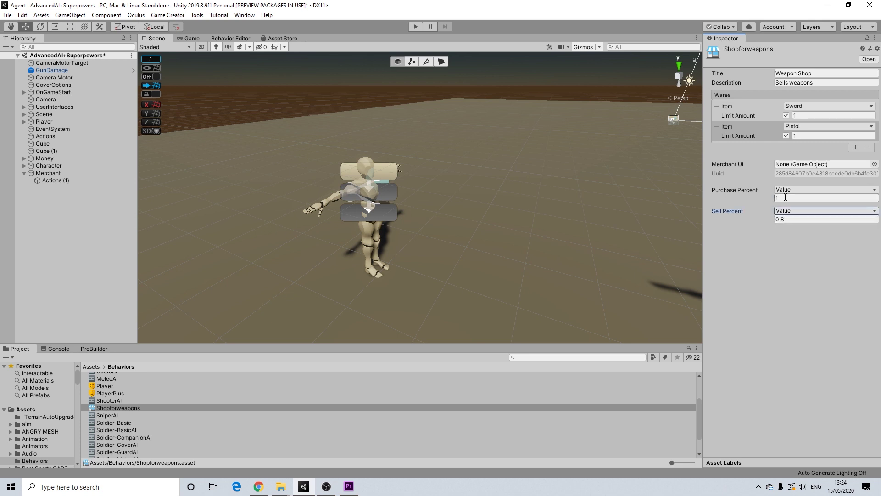
{"action": "left_click", "coordinate": [786, 197]}
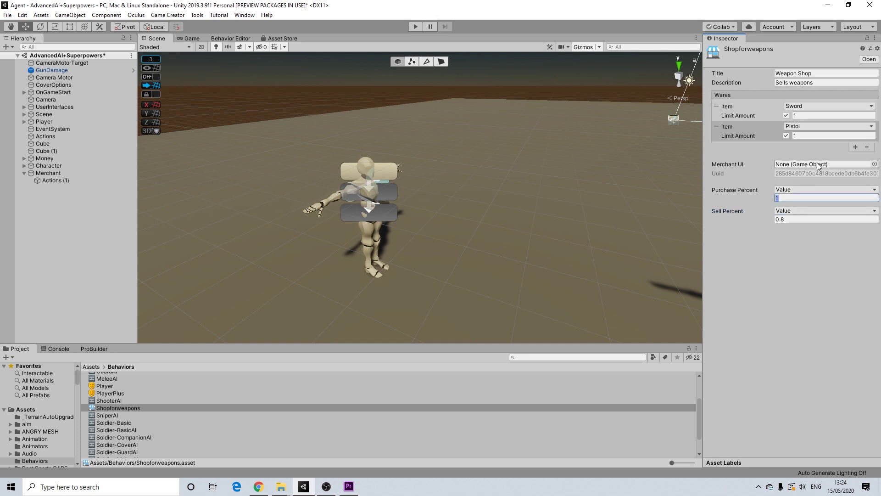
Step: Find the MerchantUI prefab in the Project and duplicate it
{"action": "left_click", "coordinate": [553, 357]}
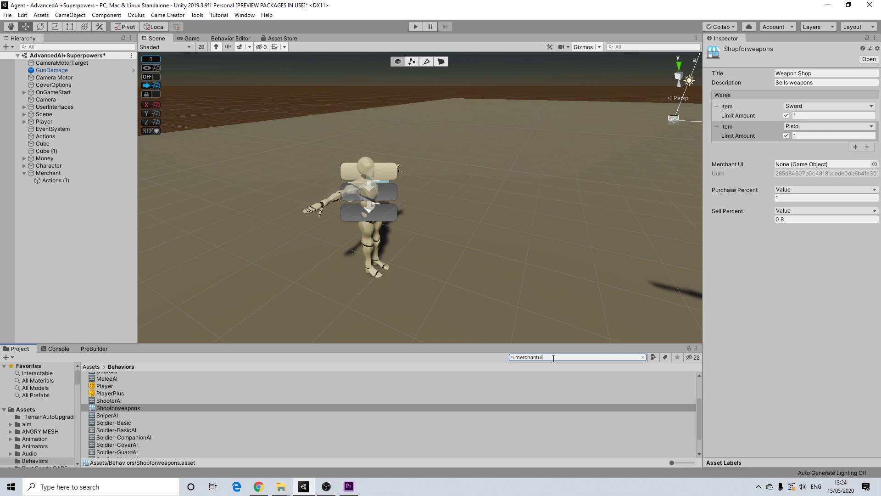
{"action": "left_click", "coordinate": [123, 401]}
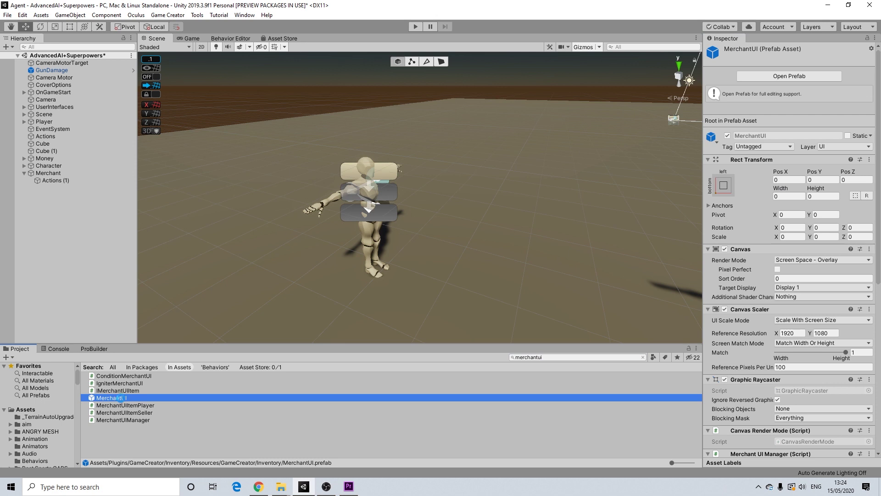
{"action": "key", "text": "ctrl+d"}
Step: Rename the duplicate to MerchantUIWeapons and open it in Prefab Mode
{"action": "right_click", "coordinate": [126, 405]}
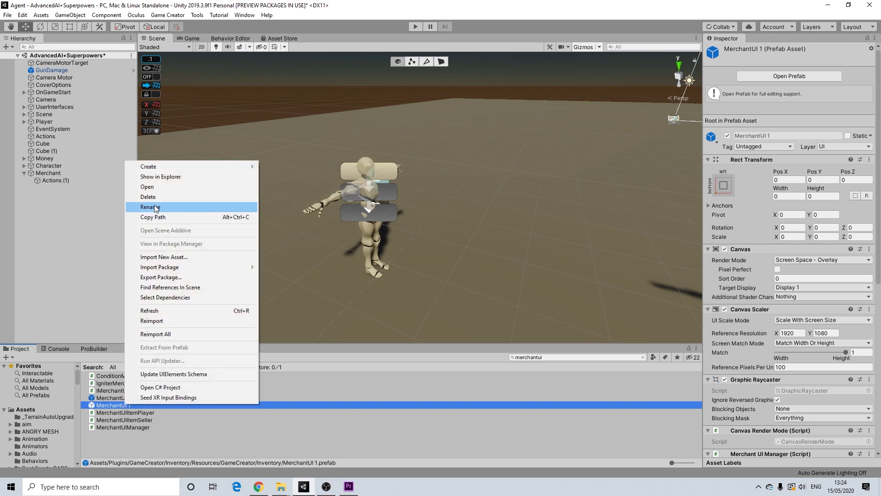
{"action": "left_click", "coordinate": [150, 207]}
{"action": "left_click", "coordinate": [129, 406]}
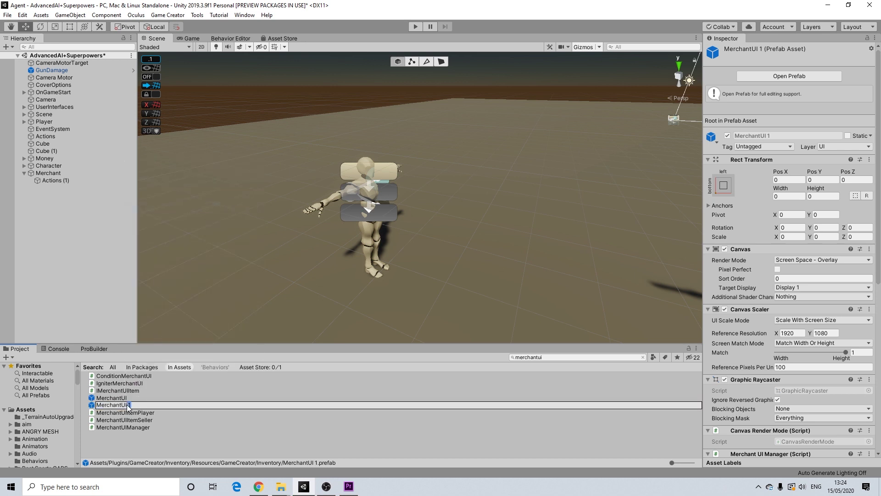
{"action": "type", "text": "Weapons"}
{"action": "key", "text": "Return"}
{"action": "left_click", "coordinate": [129, 428]}
{"action": "double_click", "coordinate": [128, 428]}
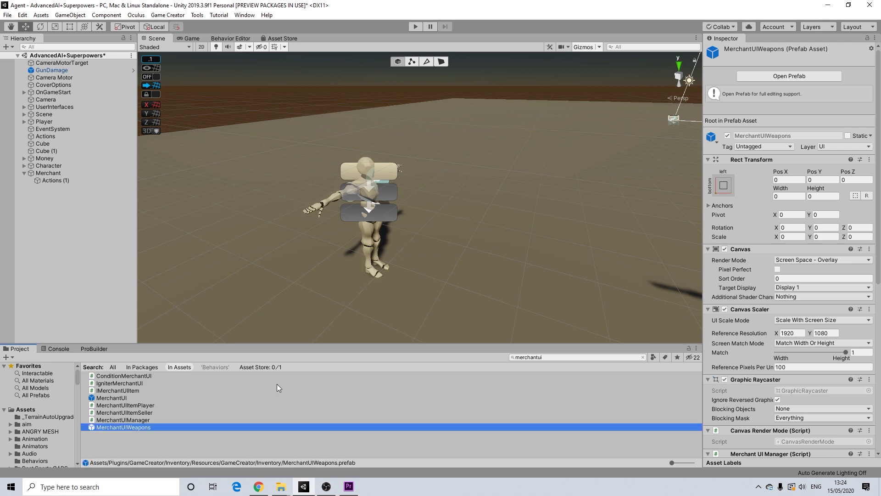
Step: Set the root Merchant panel's Rect Transform Width to 1000
{"action": "scroll", "coordinate": [423, 198], "scroll_direction": "up", "scroll_amount": 10}
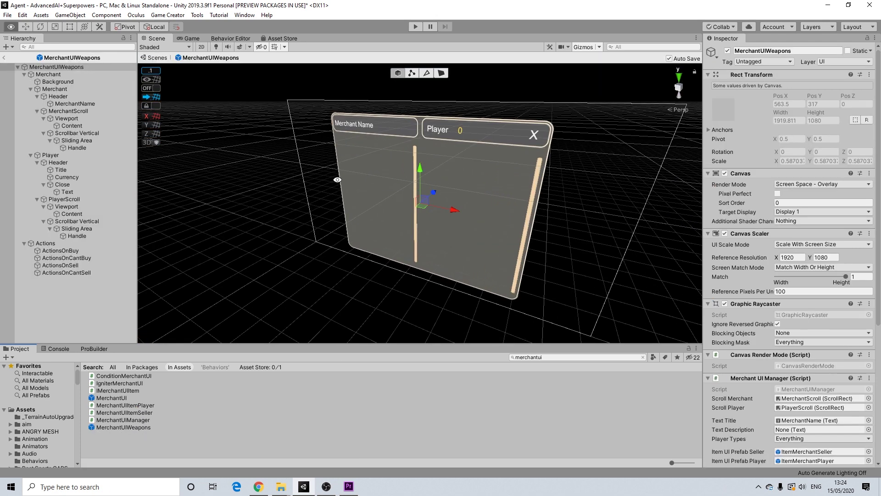
{"action": "left_click_drag", "start_coordinate": [338, 180], "coordinate": [393, 161], "text": "alt"}
{"action": "scroll", "coordinate": [426, 140], "scroll_direction": "up", "scroll_amount": 4}
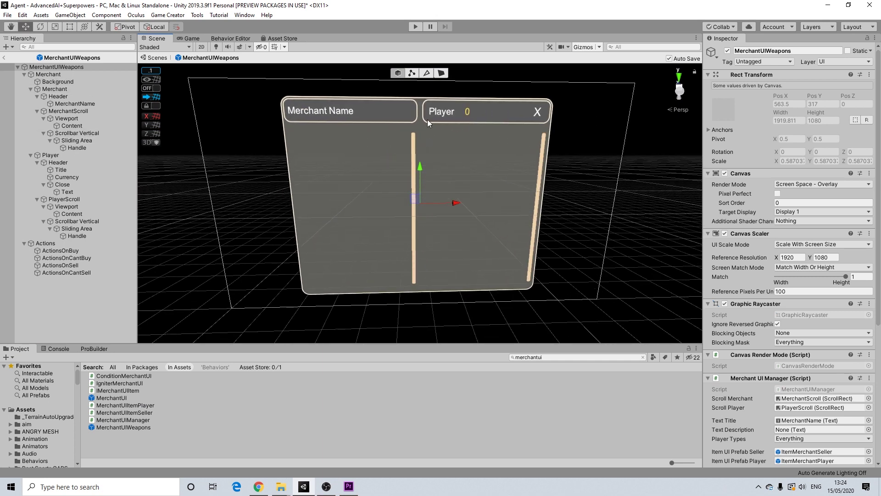
{"action": "middle_click_drag", "start_coordinate": [423, 133], "coordinate": [420, 152]}
{"action": "scroll", "coordinate": [423, 182], "scroll_direction": "up", "scroll_amount": 3}
{"action": "scroll", "coordinate": [448, 147], "scroll_direction": "up", "scroll_amount": 1}
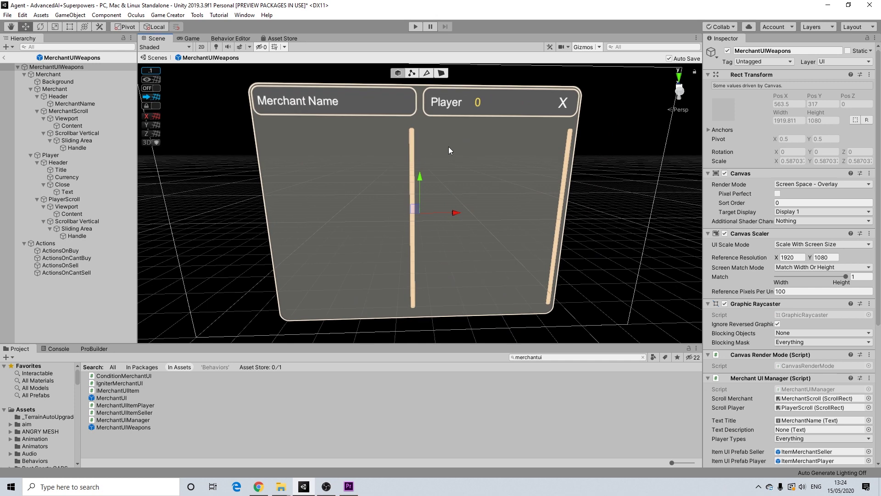
{"action": "left_click_drag", "start_coordinate": [449, 149], "coordinate": [501, 94], "text": "alt"}
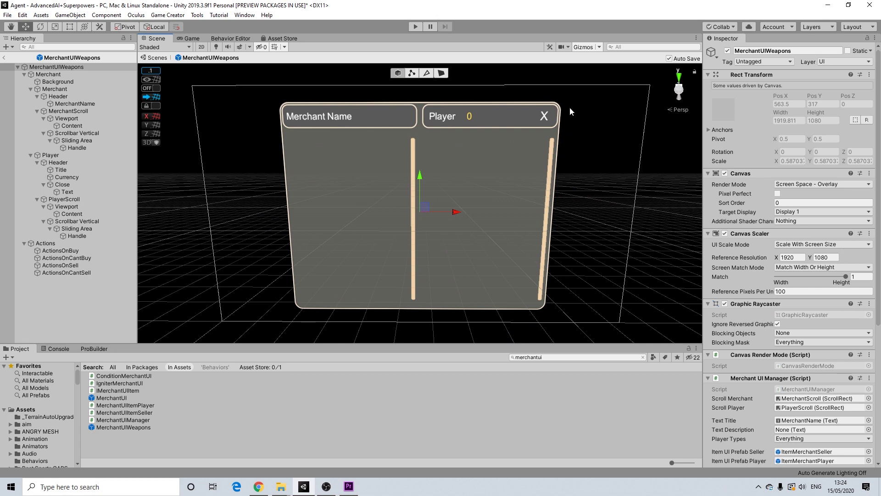
{"action": "left_click", "coordinate": [48, 74]}
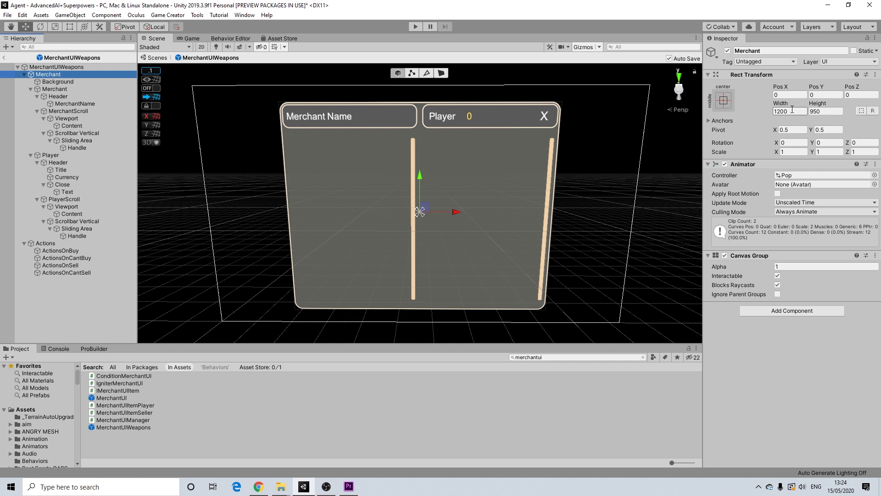
{"action": "left_click", "coordinate": [789, 111]}
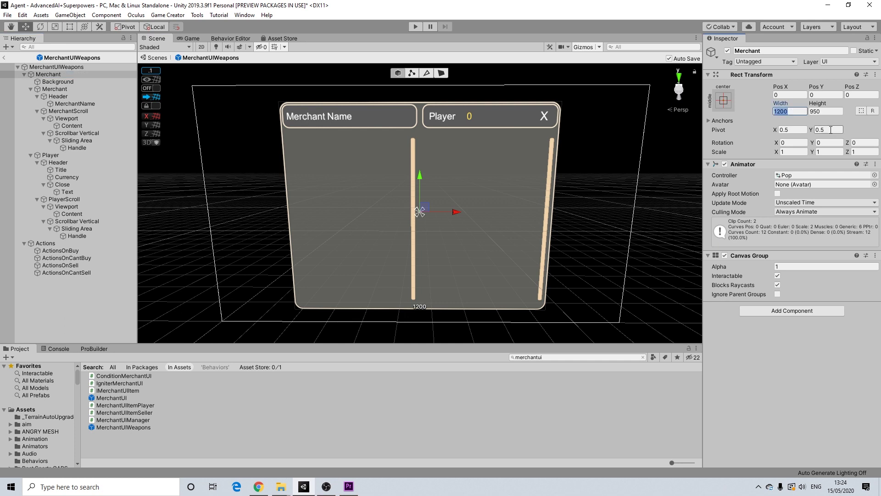
{"action": "type", "text": "1000"}
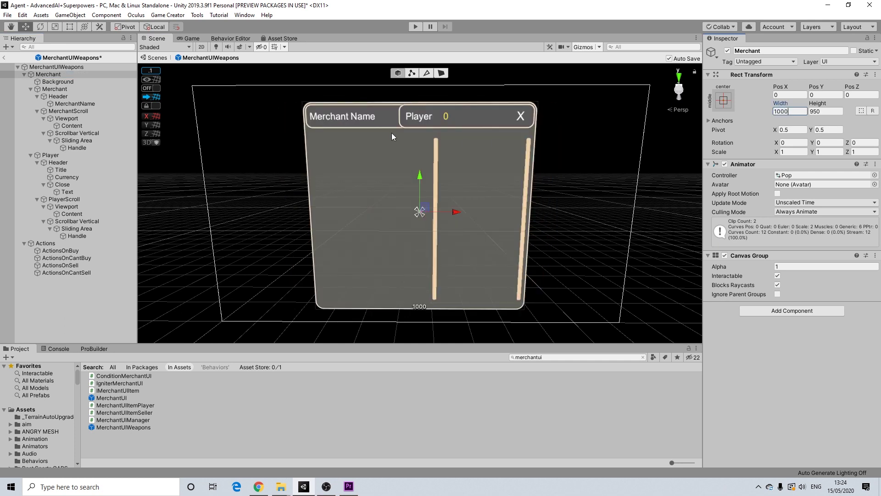
Step: Set the inner Merchant and Player panel widths to 500 each
{"action": "left_click", "coordinate": [61, 89]}
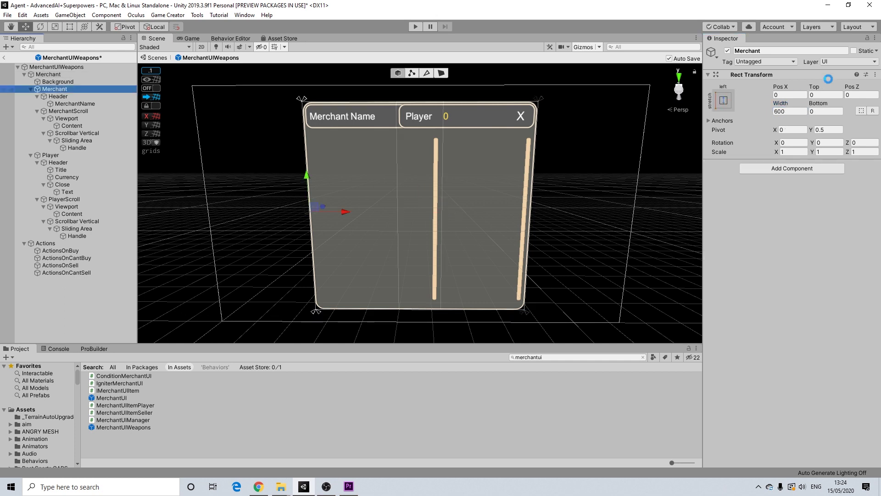
{"action": "left_click", "coordinate": [801, 110]}
{"action": "type", "text": "500"}
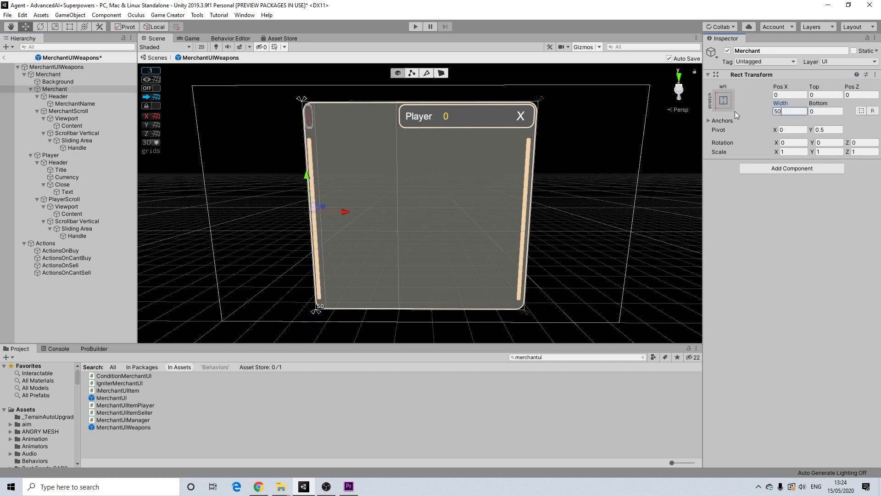
{"action": "left_click", "coordinate": [51, 155]}
{"action": "left_click", "coordinate": [780, 111]}
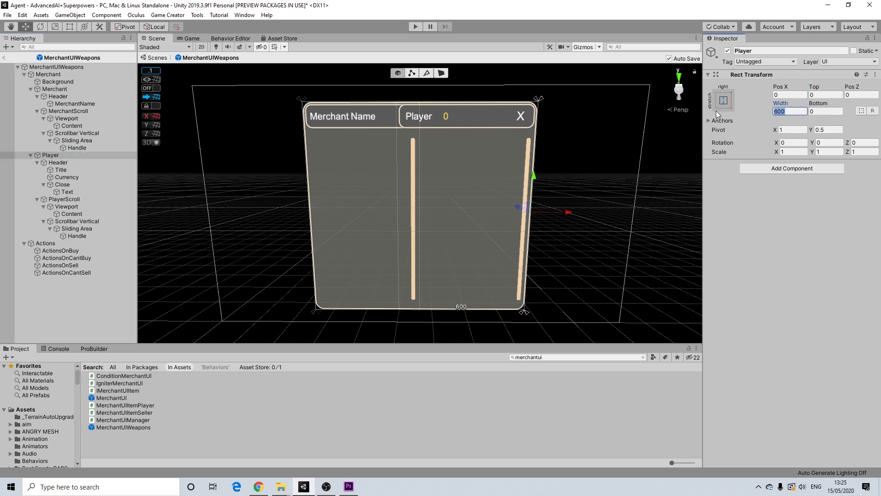
{"action": "type", "text": "500"}
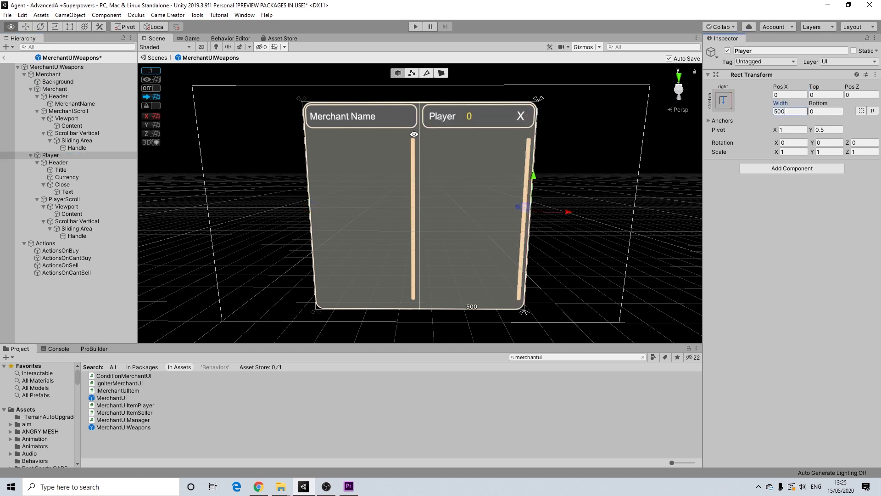
{"action": "left_click_drag", "start_coordinate": [413, 133], "coordinate": [429, 125], "text": "alt"}
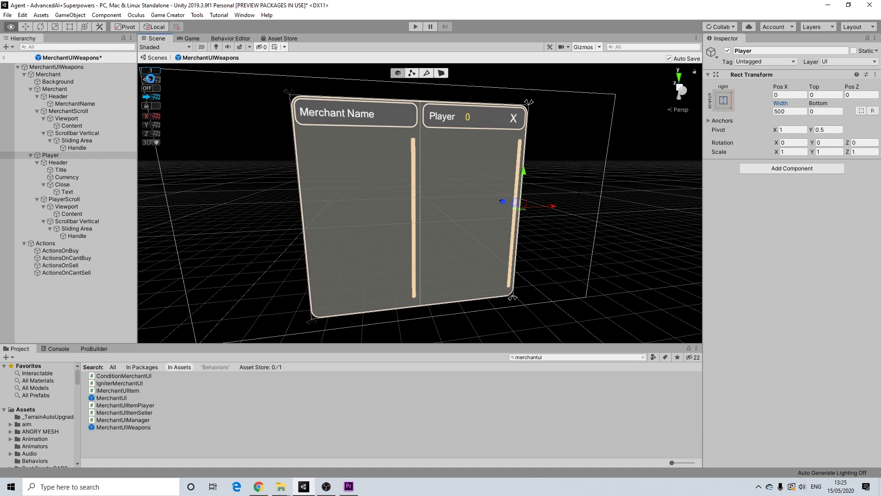
Step: Set the window Background's Source Image to the Square sprite
{"action": "left_click", "coordinate": [58, 81]}
{"action": "left_click", "coordinate": [875, 199]}
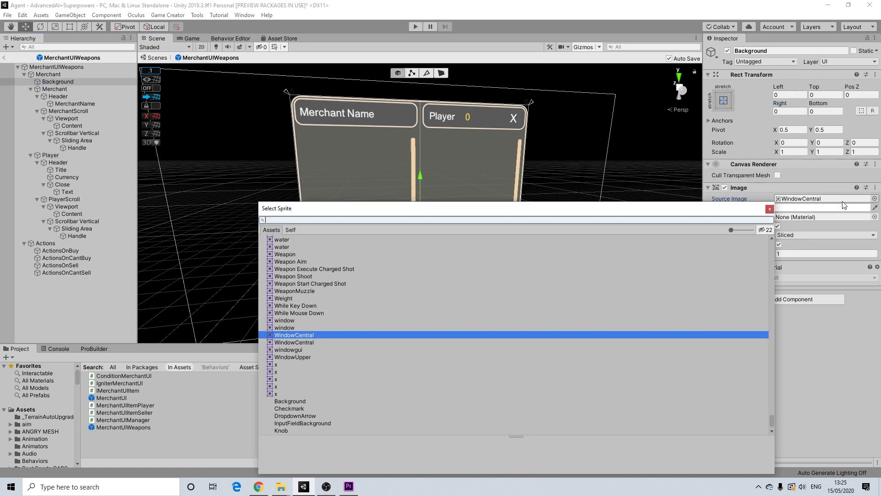
{"action": "type", "text": "sqau"}
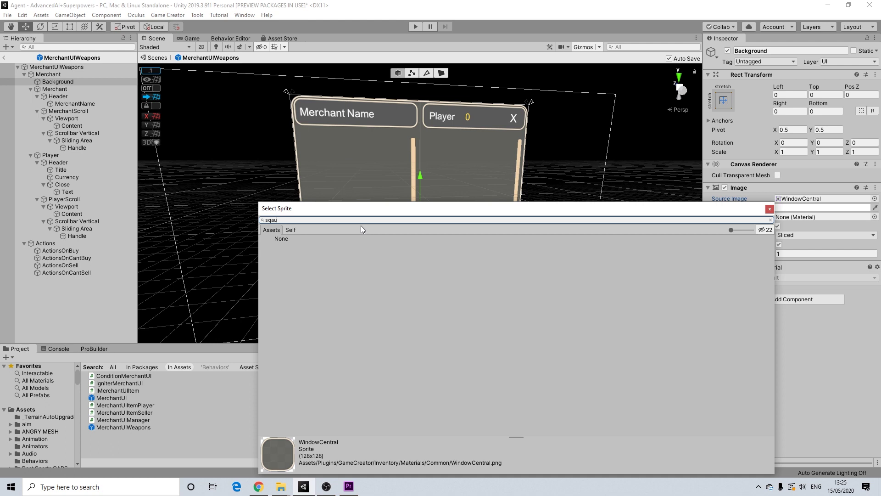
{"action": "key", "text": "BackSpace"}
{"action": "left_click", "coordinate": [284, 246]}
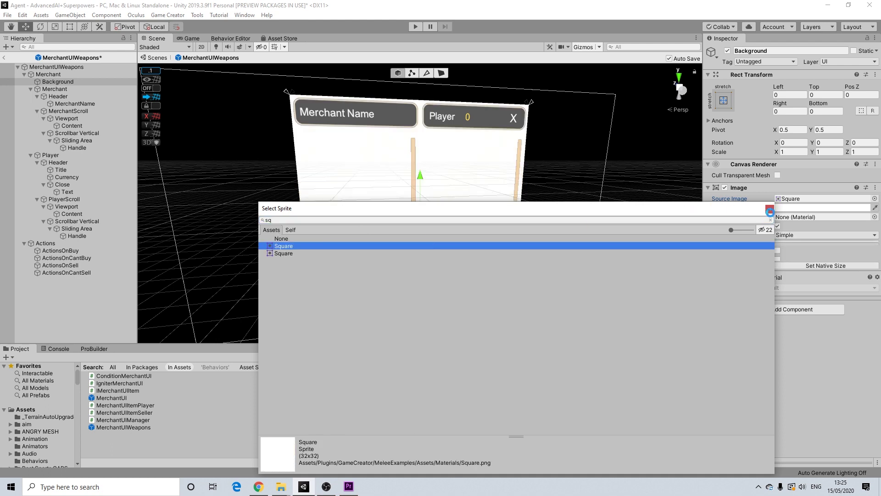
{"action": "left_click", "coordinate": [770, 209]}
Step: Tint the Background black with alpha 70
{"action": "left_click", "coordinate": [795, 208]}
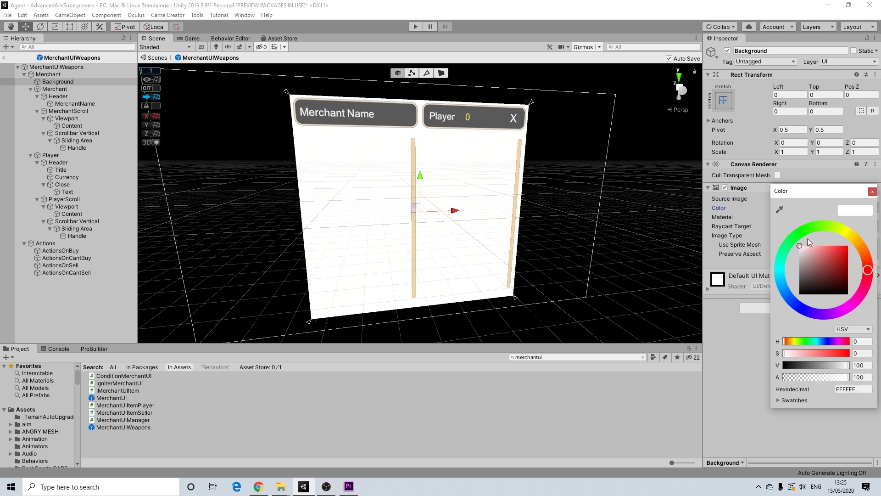
{"action": "left_click_drag", "start_coordinate": [807, 247], "coordinate": [776, 309]}
{"action": "left_click", "coordinate": [873, 192]}
{"action": "left_click", "coordinate": [845, 209]}
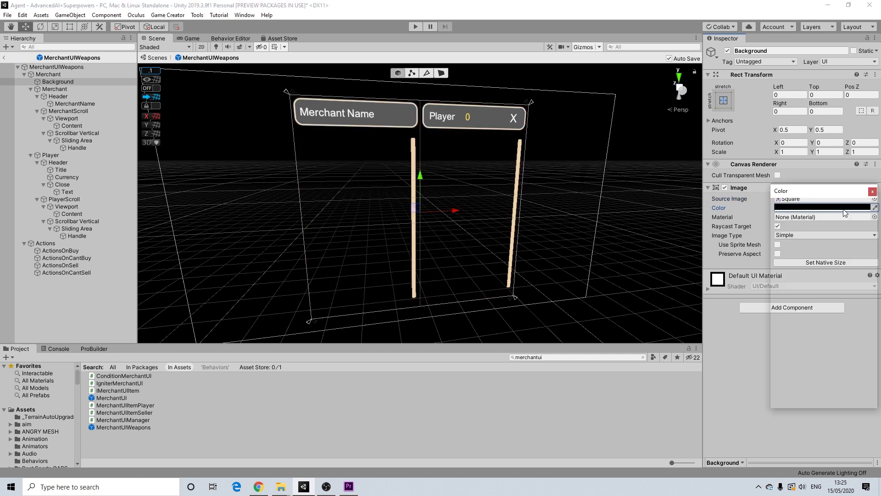
{"action": "left_click_drag", "start_coordinate": [835, 377], "coordinate": [833, 381]}
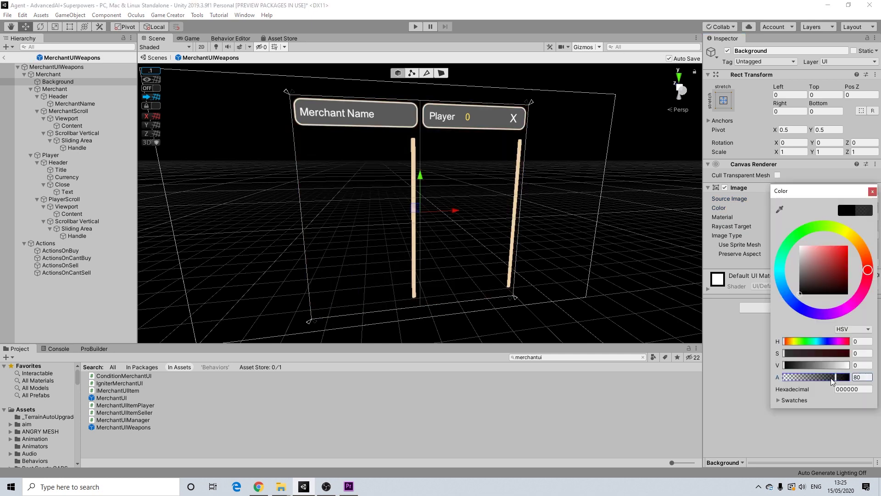
{"action": "left_click", "coordinate": [854, 381]}
{"action": "type", "text": "75"}
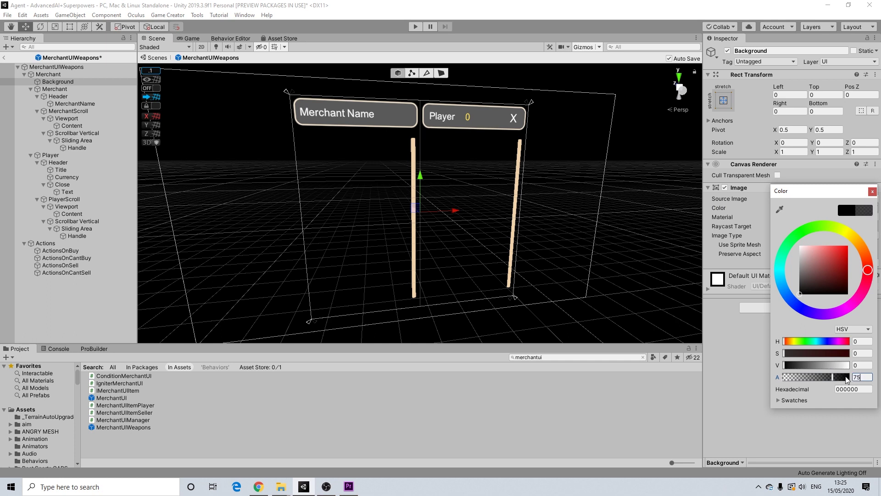
{"action": "key", "text": "BackSpace"}
{"action": "type", "text": "0"}
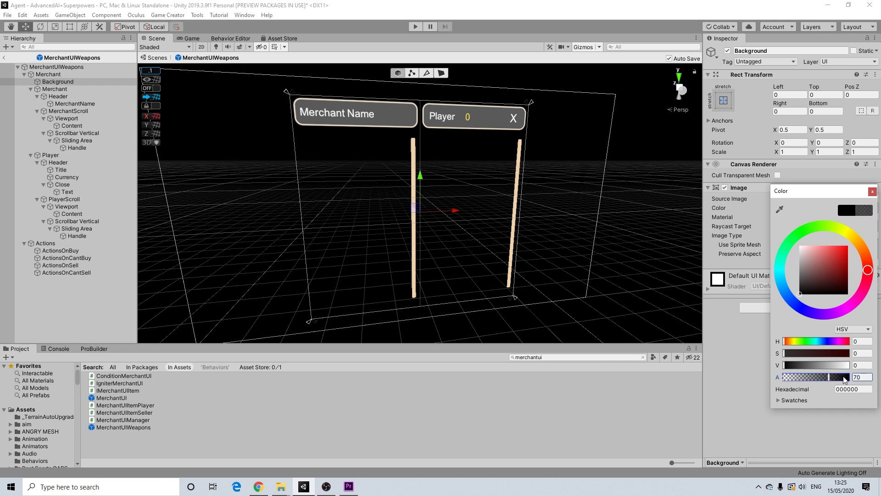
{"action": "left_click", "coordinate": [873, 192]}
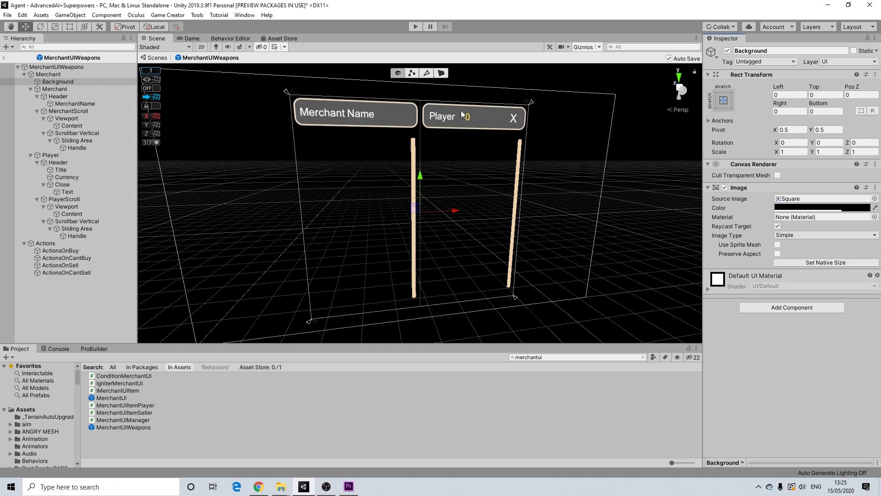
Step: Set the MerchantName text font to Exo-Regular
{"action": "left_click", "coordinate": [408, 113]}
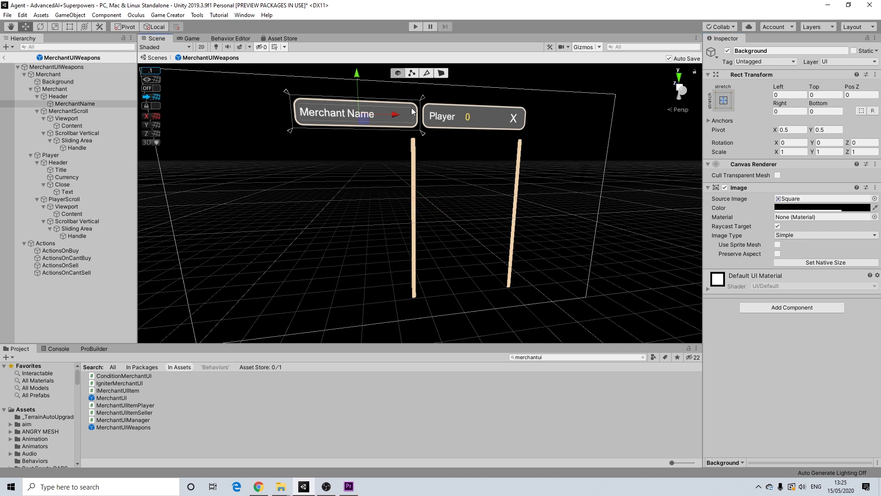
{"action": "left_click", "coordinate": [407, 108]}
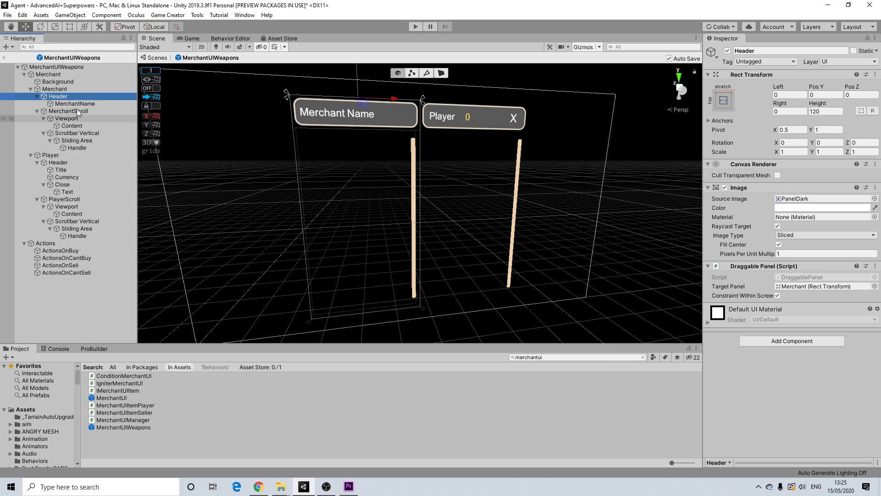
{"action": "left_click", "coordinate": [55, 104]}
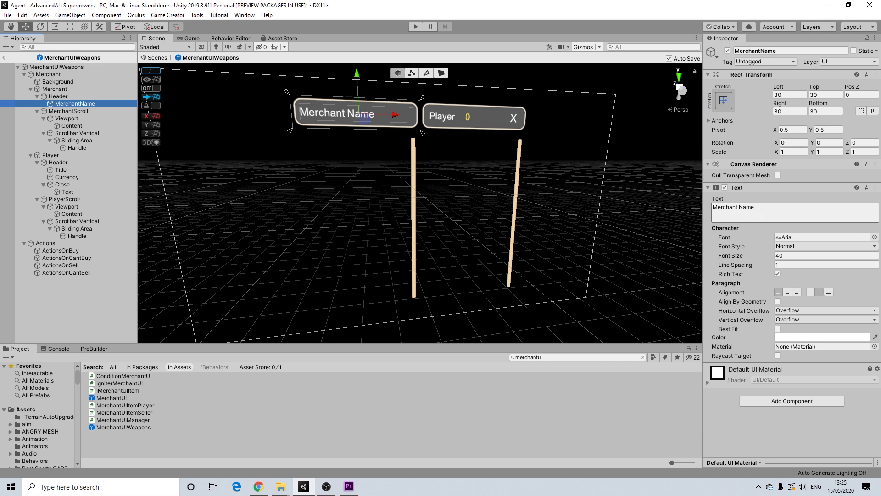
{"action": "left_click", "coordinate": [867, 237]}
{"action": "left_click", "coordinate": [874, 237]}
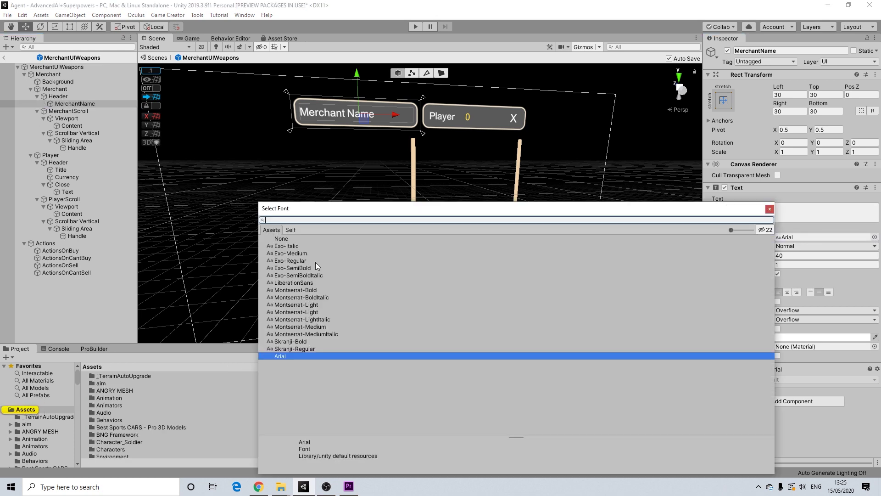
{"action": "left_click", "coordinate": [296, 262]}
{"action": "left_click", "coordinate": [771, 211]}
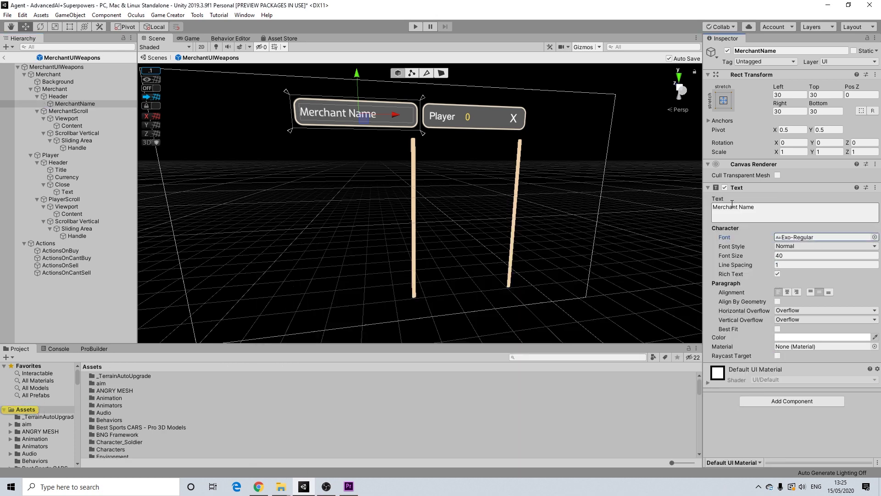
Step: Set the Player title text font to Exo-Medium
{"action": "left_click", "coordinate": [446, 115]}
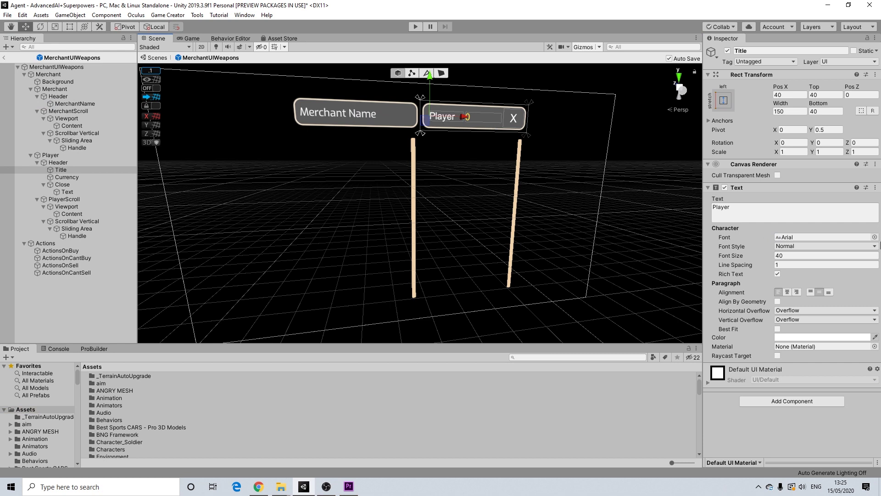
{"action": "left_click", "coordinate": [874, 237]}
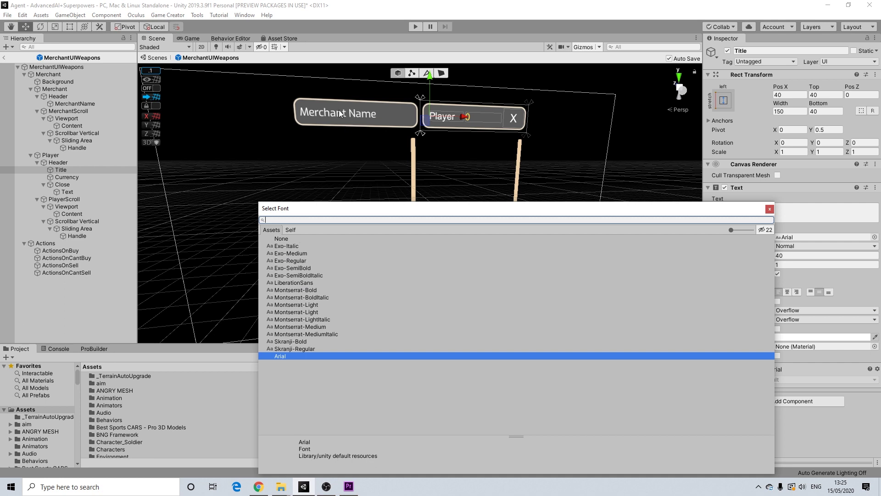
{"action": "left_click", "coordinate": [303, 254]}
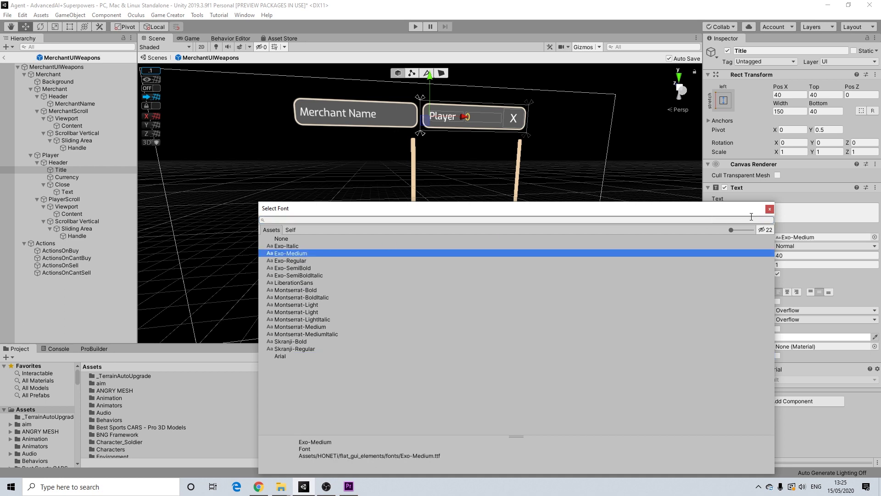
{"action": "left_click", "coordinate": [770, 209]}
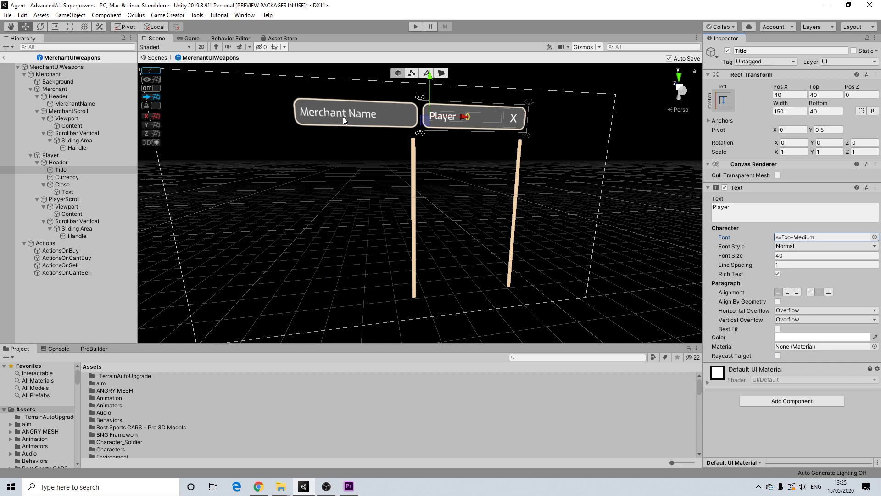
{"action": "left_click", "coordinate": [351, 109]}
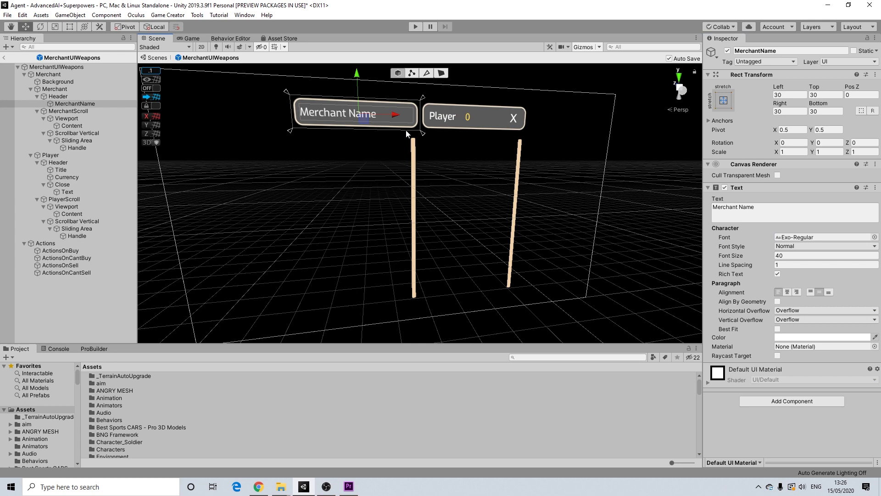
{"action": "scroll", "coordinate": [411, 134], "scroll_direction": "up", "scroll_amount": 2}
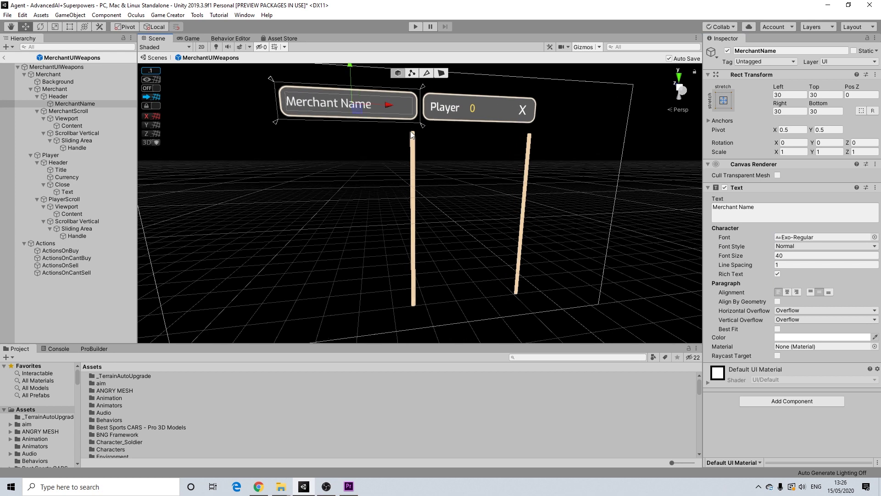
Step: Locate the button_outlined_down sprite in HONETi/flat_gui_elements/buttons_controls/outlined_button
{"action": "left_click", "coordinate": [59, 96]}
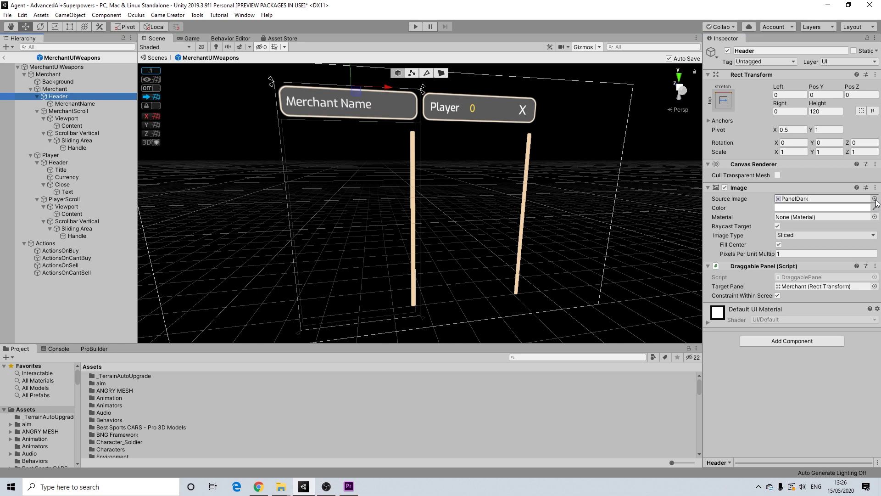
{"action": "scroll", "coordinate": [47, 426], "scroll_direction": "down", "scroll_amount": 8}
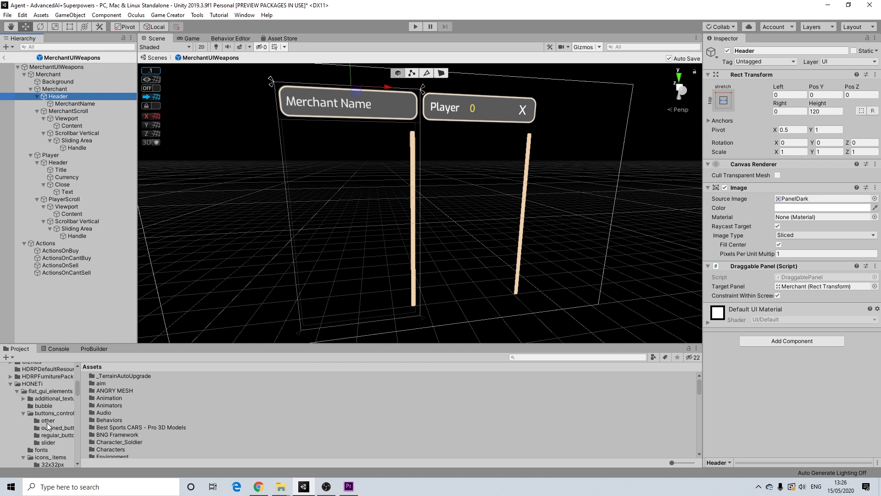
{"action": "scroll", "coordinate": [48, 426], "scroll_direction": "down", "scroll_amount": 3}
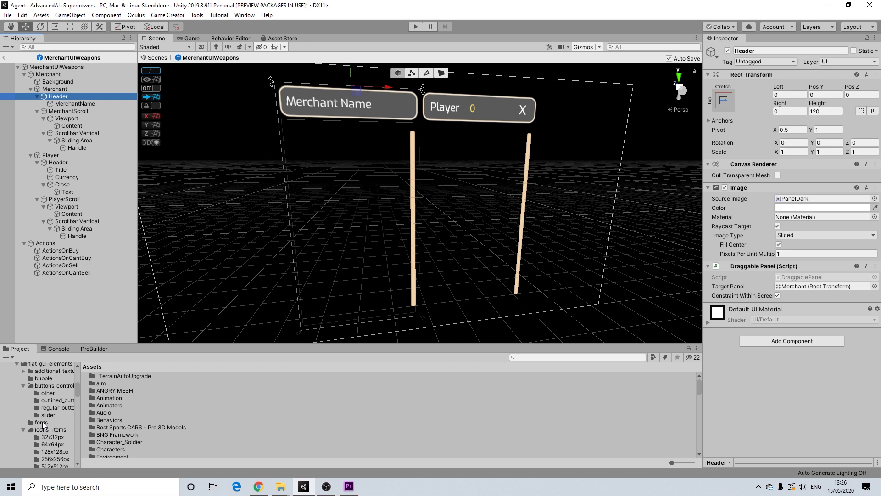
{"action": "scroll", "coordinate": [43, 425], "scroll_direction": "up", "scroll_amount": 3}
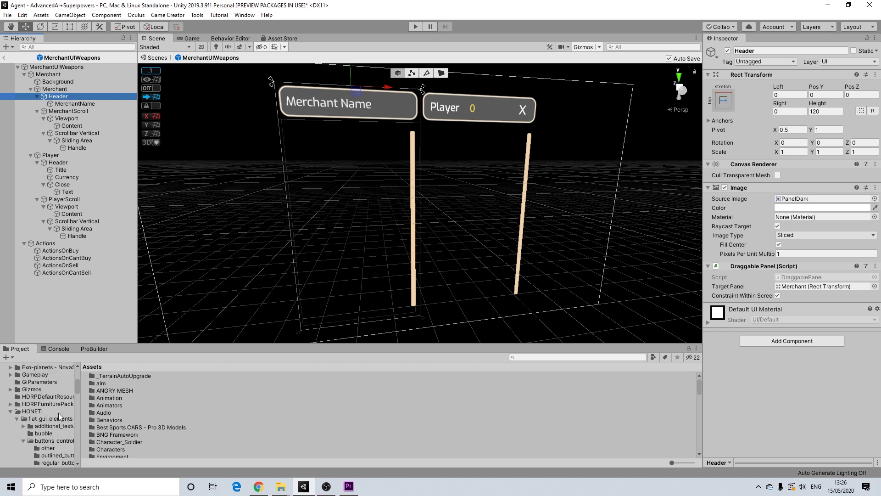
{"action": "left_click", "coordinate": [55, 419]}
{"action": "left_click", "coordinate": [52, 442]}
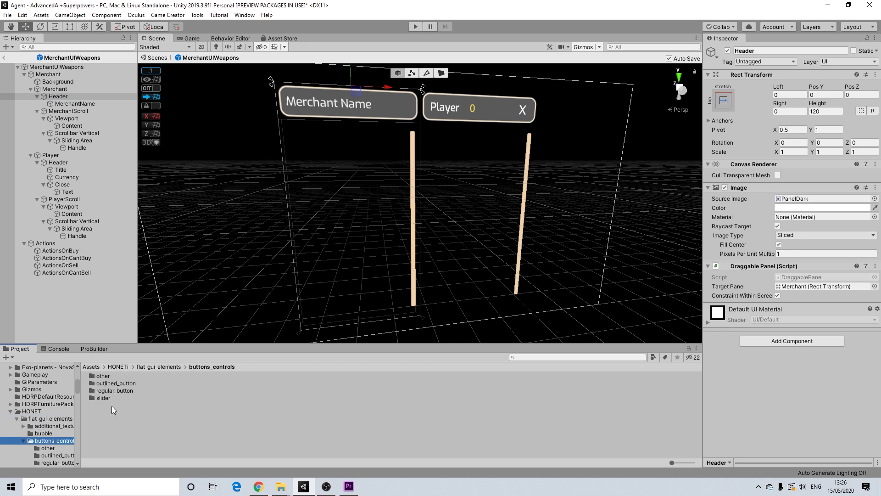
{"action": "double_click", "coordinate": [115, 384]}
{"action": "left_click", "coordinate": [121, 384]}
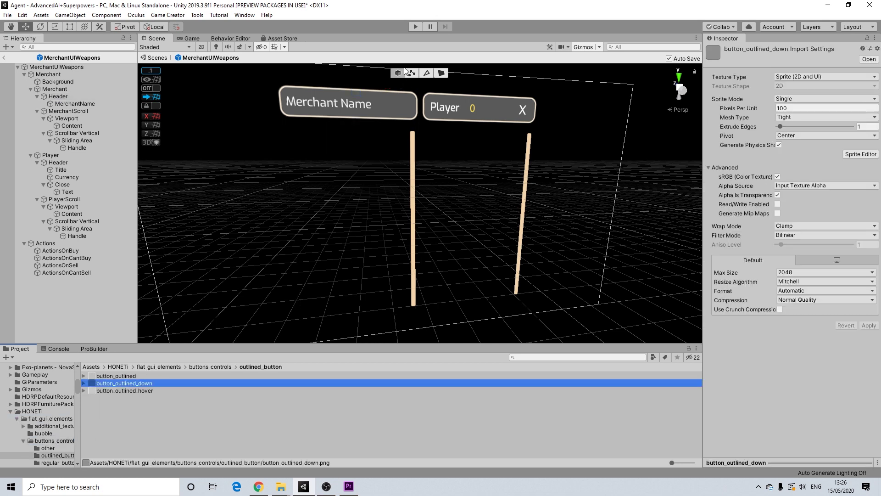
Step: Assign button_outlined_down as the Source Image of both the Merchant and Player Headers
{"action": "left_click", "coordinate": [387, 98]}
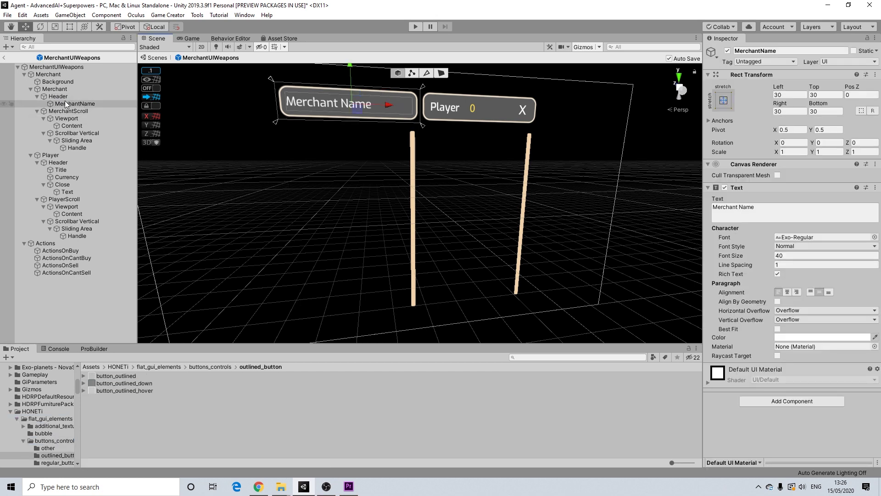
{"action": "left_click", "coordinate": [58, 96]}
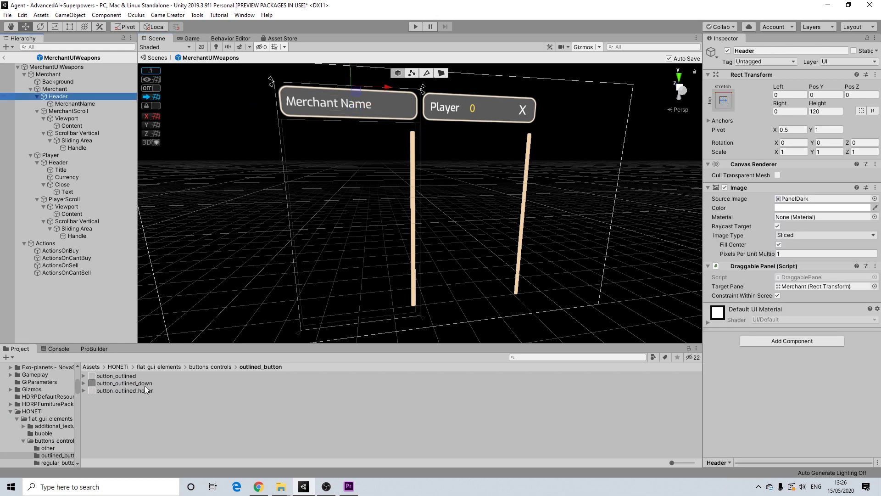
{"action": "left_click_drag", "start_coordinate": [146, 385], "coordinate": [808, 199]}
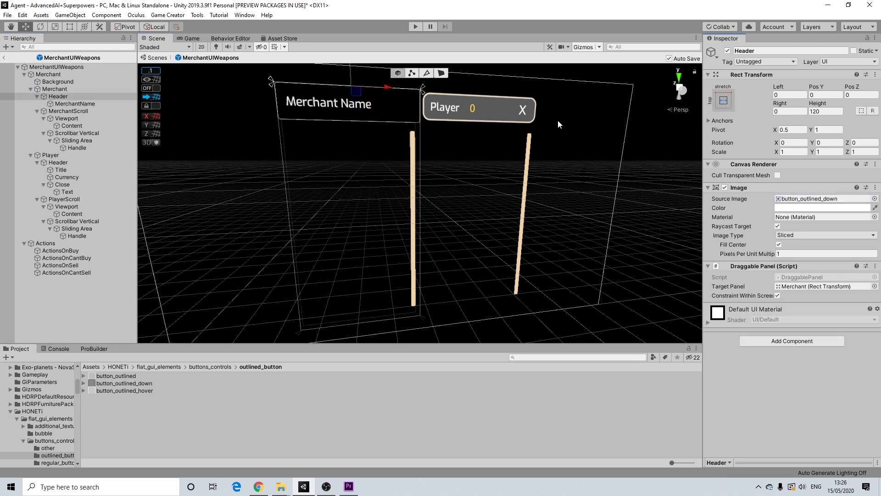
{"action": "left_click", "coordinate": [58, 162]}
{"action": "left_click_drag", "start_coordinate": [124, 383], "coordinate": [822, 198]}
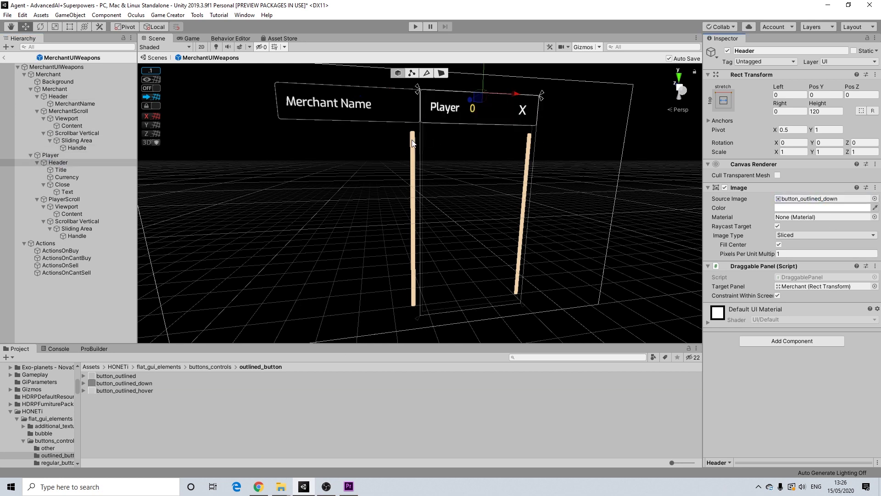
Step: Give the Player scrollbar Handle the regular_button sprite as its Source Image
{"action": "left_click", "coordinate": [81, 236]}
{"action": "left_click", "coordinate": [212, 367]}
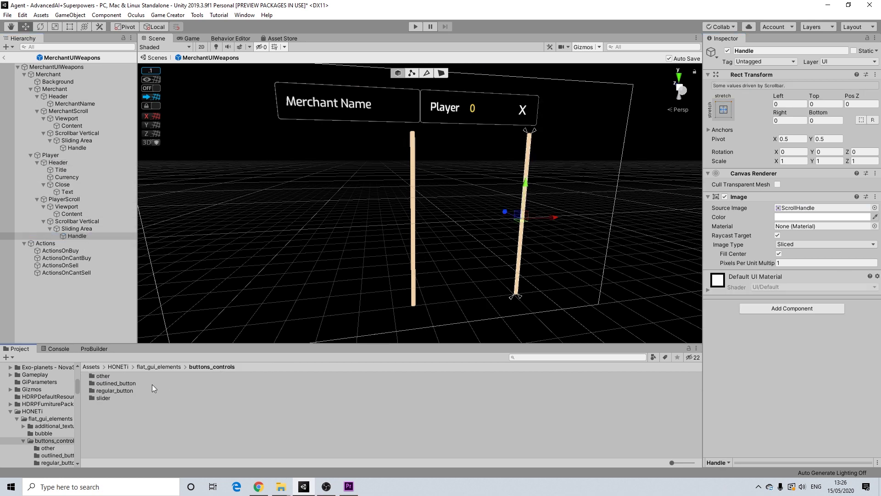
{"action": "double_click", "coordinate": [107, 391]}
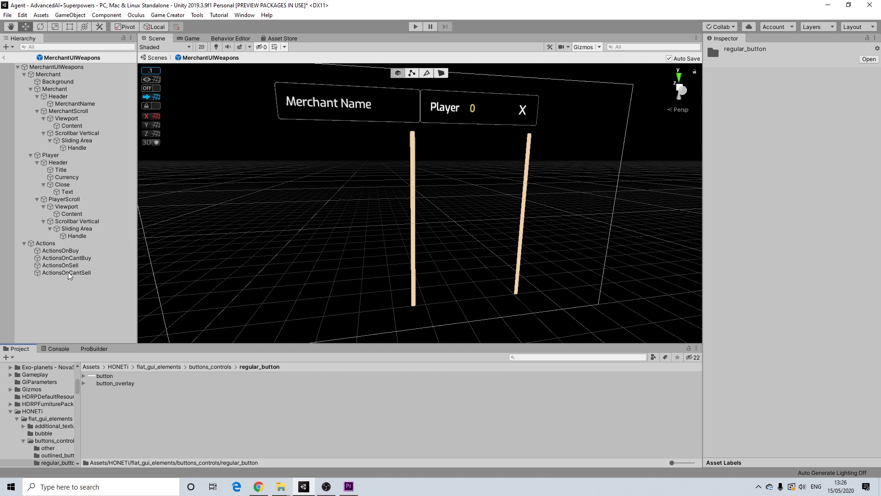
{"action": "left_click", "coordinate": [70, 236]}
{"action": "left_click_drag", "start_coordinate": [104, 376], "coordinate": [808, 208]}
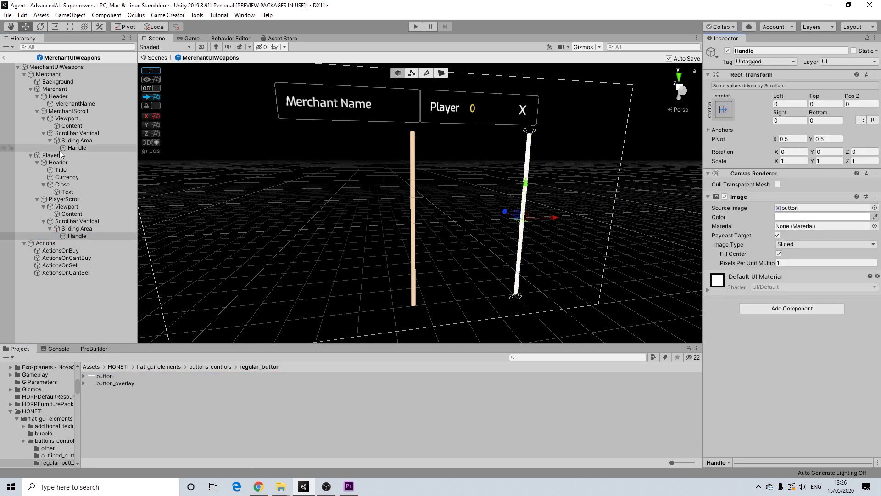
Step: Apply the same button sprite to the Merchant scrollbar Handle's Source Image
{"action": "left_click", "coordinate": [73, 148]}
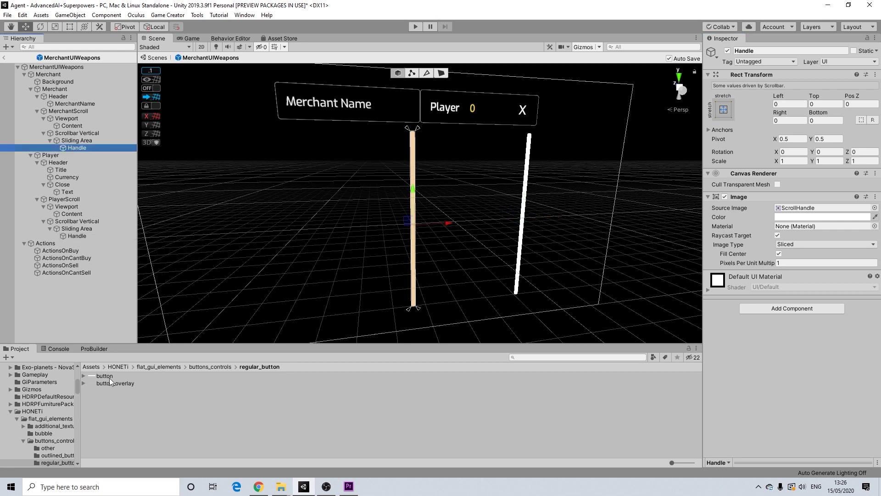
{"action": "left_click_drag", "start_coordinate": [109, 378], "coordinate": [835, 212]}
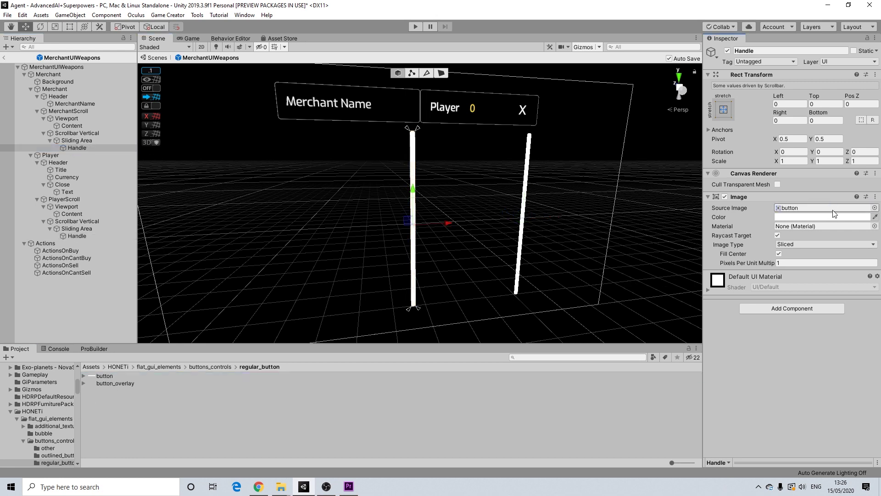
{"action": "left_click_drag", "start_coordinate": [539, 156], "coordinate": [488, 173], "text": "alt"}
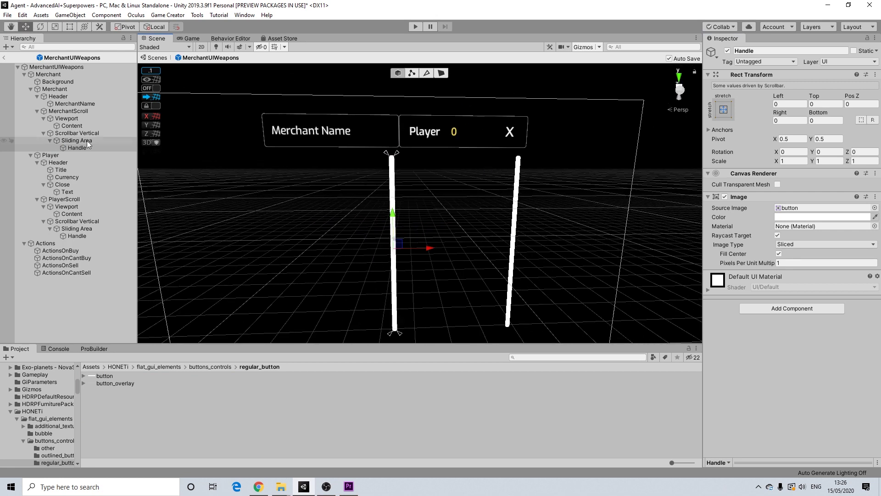
Step: Back in the scene, point the Merchant's Actions (1) Open merchant field to Shopforweapons
{"action": "left_click", "coordinate": [4, 58]}
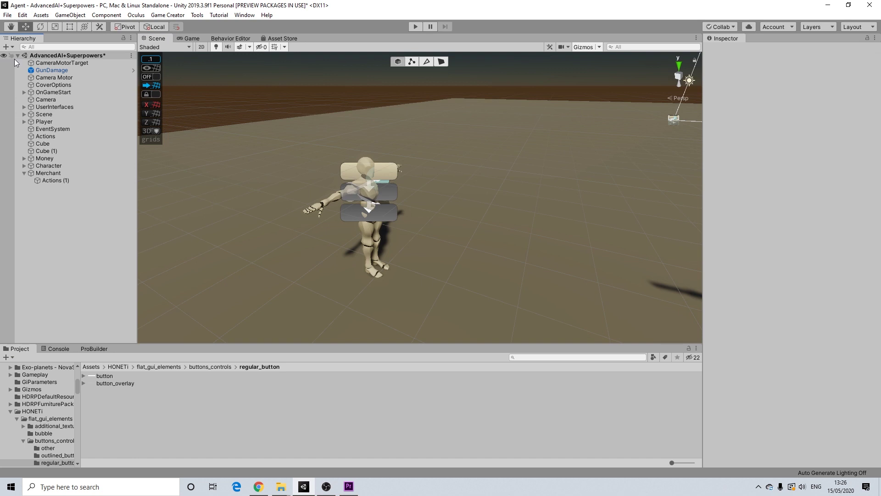
{"action": "left_click", "coordinate": [49, 179]}
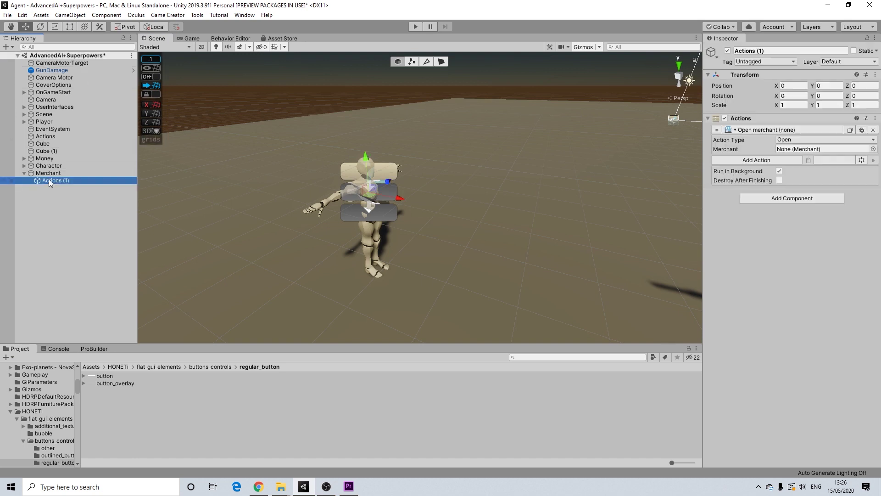
{"action": "left_click", "coordinate": [872, 149]}
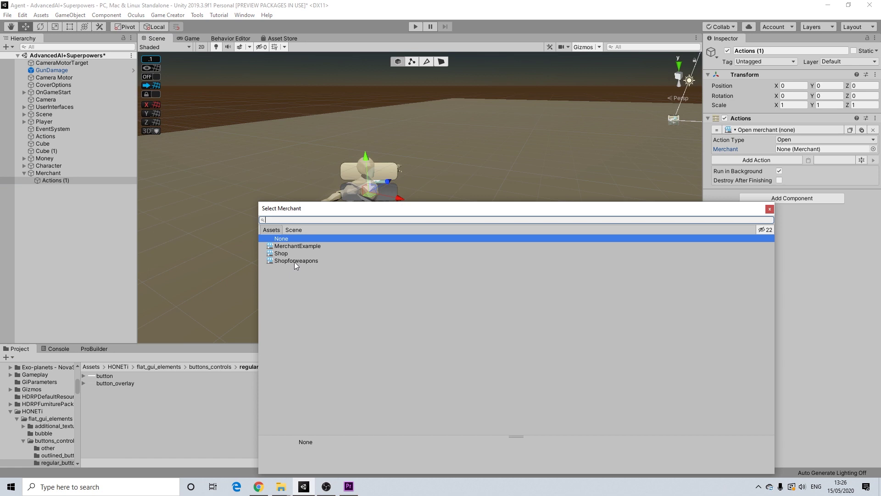
{"action": "double_click", "coordinate": [295, 261]}
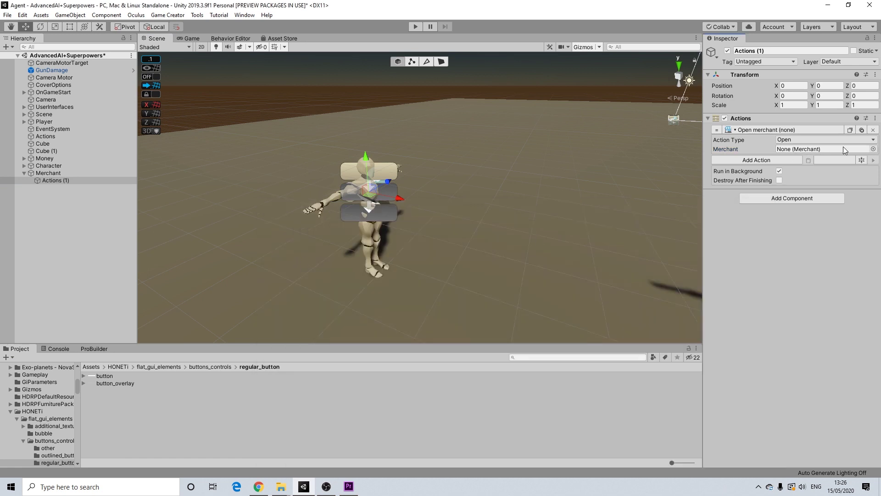
{"action": "left_click", "coordinate": [873, 149]}
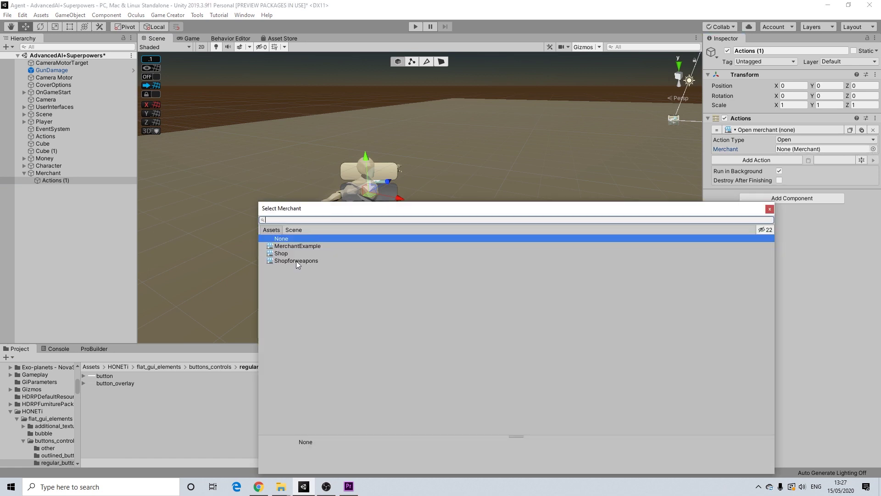
{"action": "key", "text": "Down"}
{"action": "key", "text": "Down"}
{"action": "key", "text": "Down"}
{"action": "key", "text": "Return"}
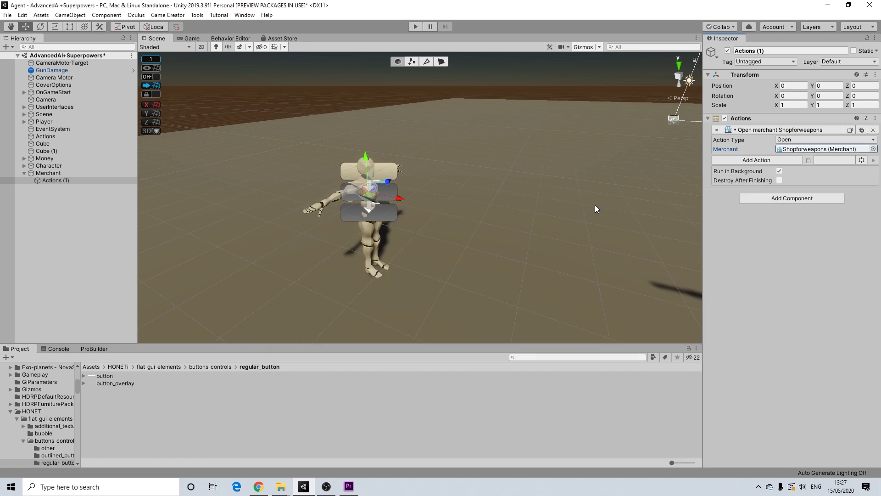
{"action": "left_click", "coordinate": [788, 151]}
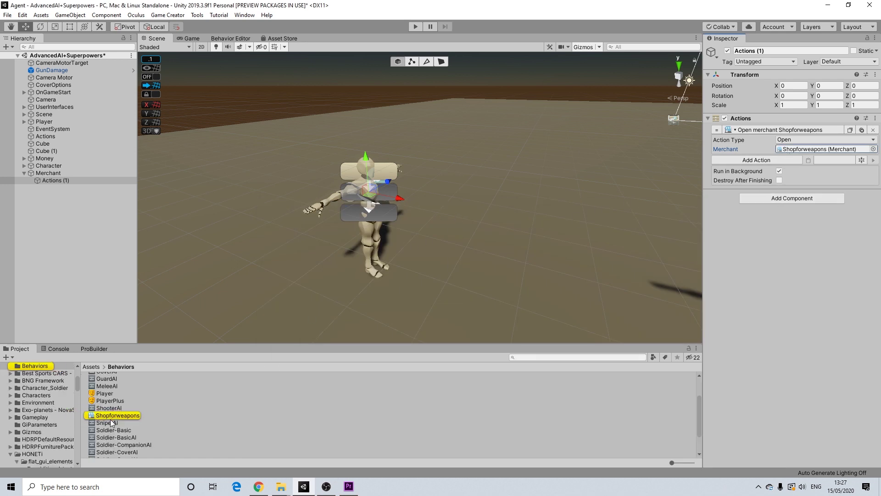
Step: Set the Shopforweapons asset's Merchant UI to the MerchantUIWeapons prefab, found by searching 'merchan'
{"action": "left_click", "coordinate": [125, 416]}
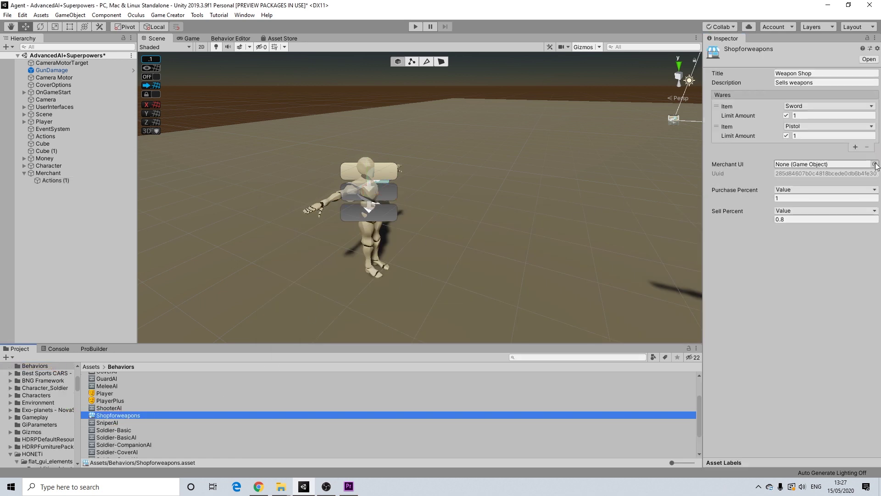
{"action": "left_click", "coordinate": [875, 165]}
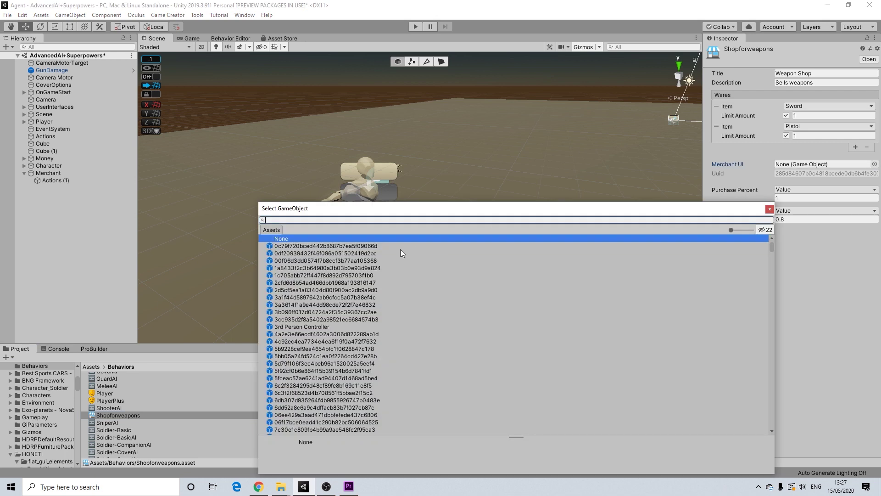
{"action": "type", "text": "m"}
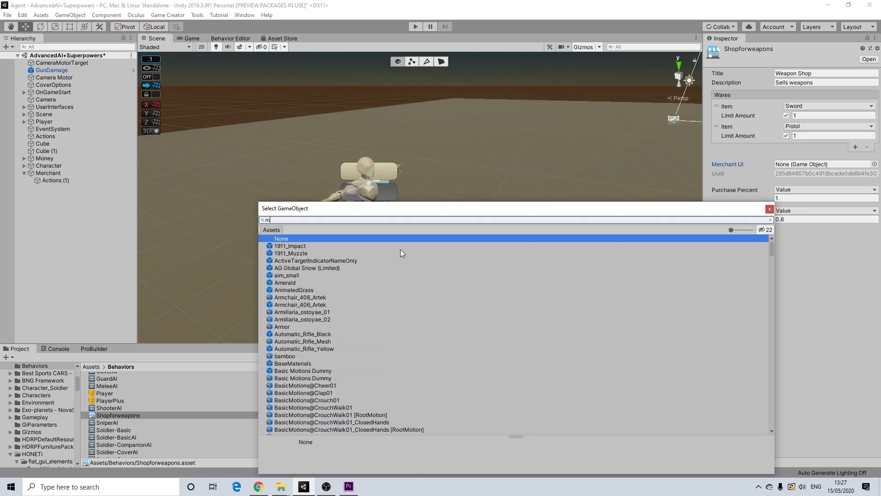
{"action": "type", "text": "erchan"}
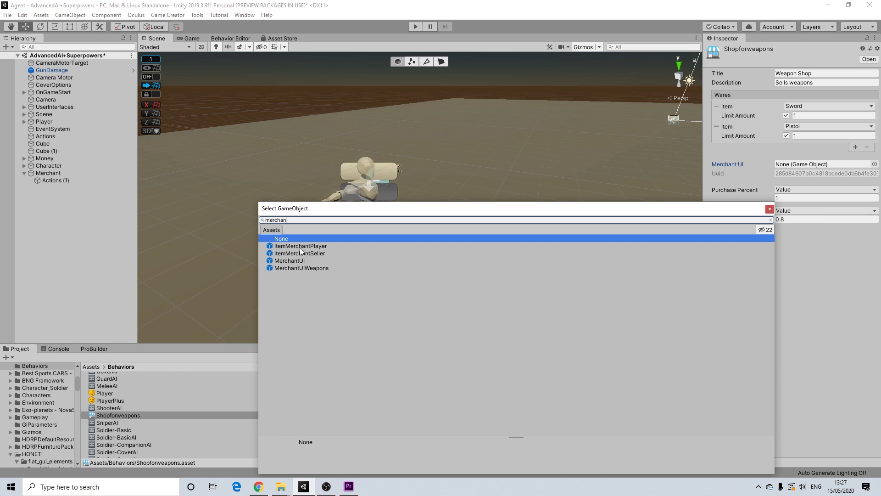
{"action": "left_click", "coordinate": [310, 269]}
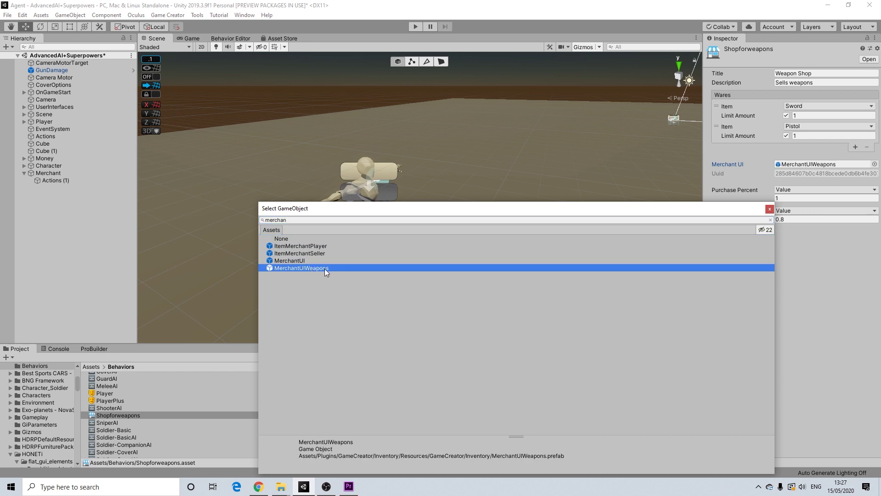
{"action": "left_click", "coordinate": [770, 210]}
{"action": "scroll", "coordinate": [534, 159], "scroll_direction": "down", "scroll_amount": 8}
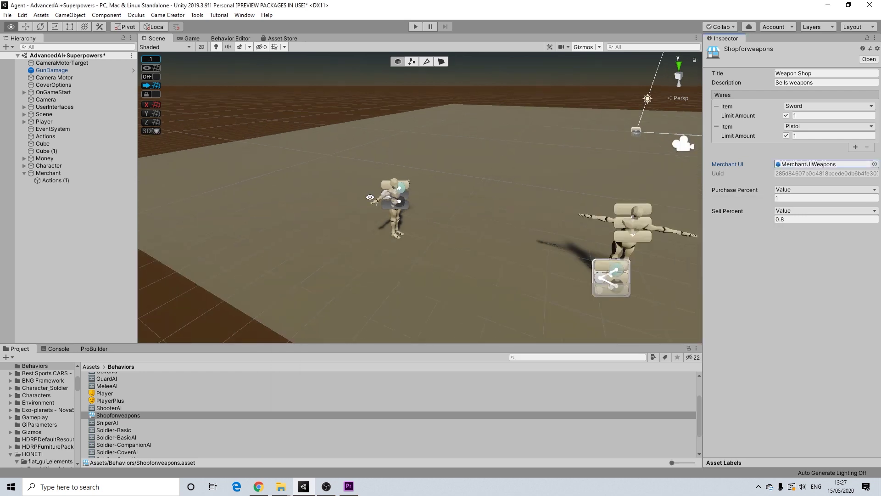
Step: Turn on Is Trigger for the Merchant's Capsule Collider
{"action": "left_click_drag", "start_coordinate": [370, 197], "coordinate": [425, 219], "text": "alt"}
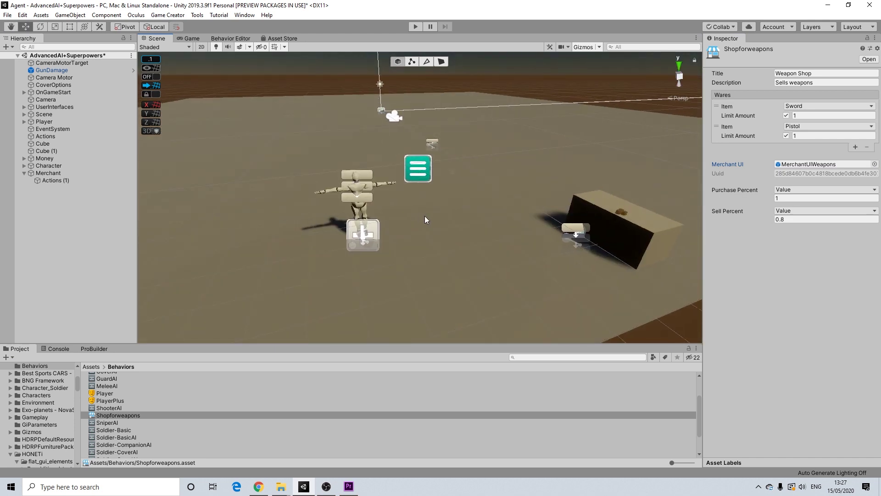
{"action": "left_click_drag", "start_coordinate": [526, 218], "coordinate": [225, 167], "text": "alt"}
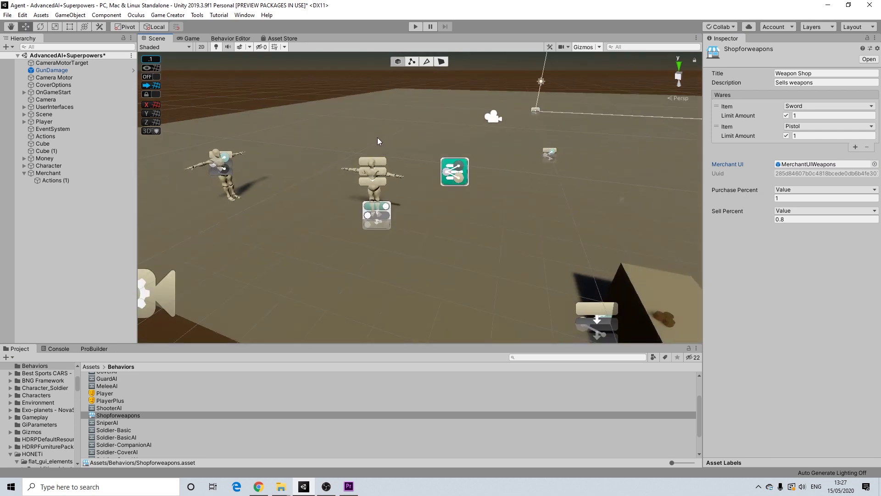
{"action": "middle_click_drag", "start_coordinate": [378, 137], "coordinate": [398, 152]}
{"action": "scroll", "coordinate": [397, 152], "scroll_direction": "up", "scroll_amount": 3}
{"action": "left_click", "coordinate": [47, 169]}
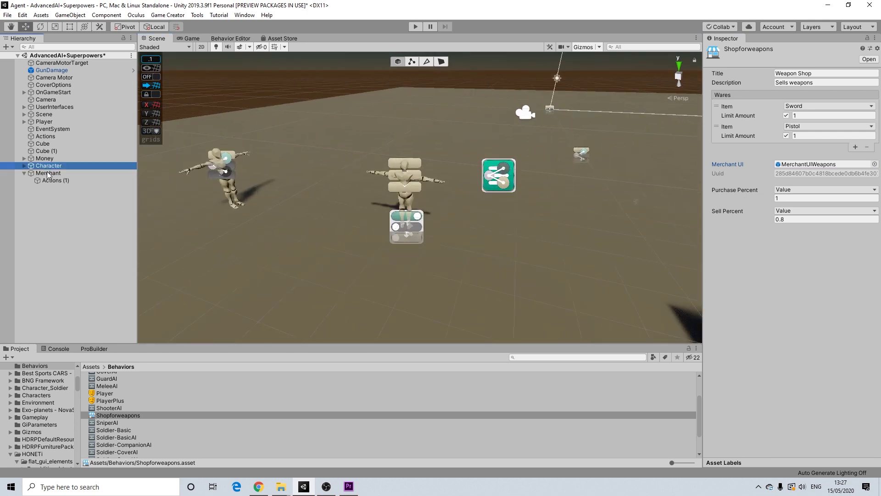
{"action": "left_click", "coordinate": [47, 174]}
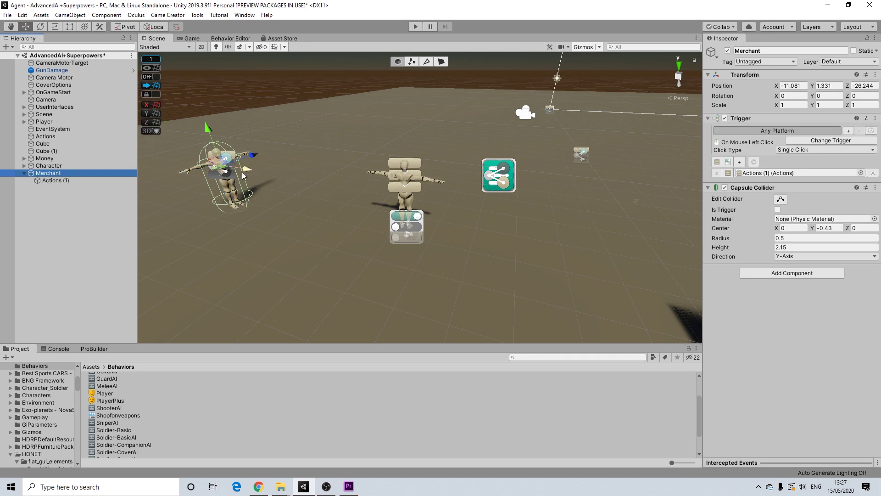
{"action": "left_click", "coordinate": [778, 210]}
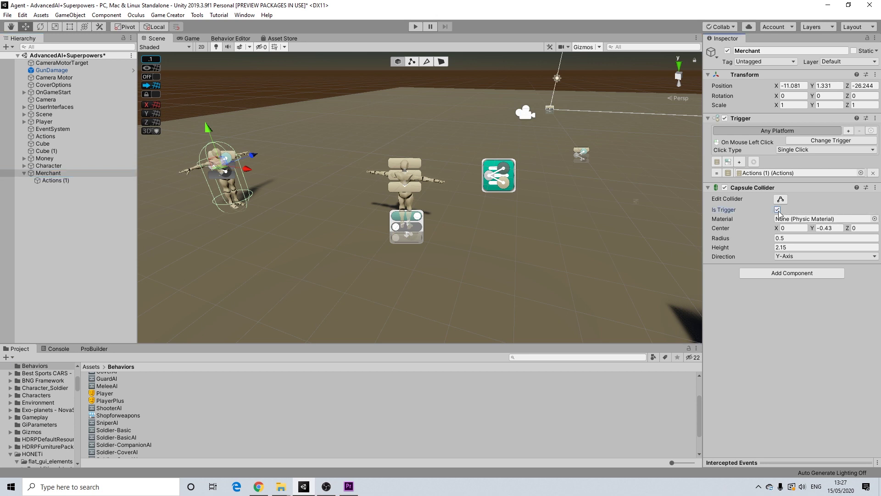
Step: Check that Actions (1) opens Shopforweapons, then enter Play mode
{"action": "left_click", "coordinate": [46, 180]}
{"action": "left_click", "coordinate": [46, 174]}
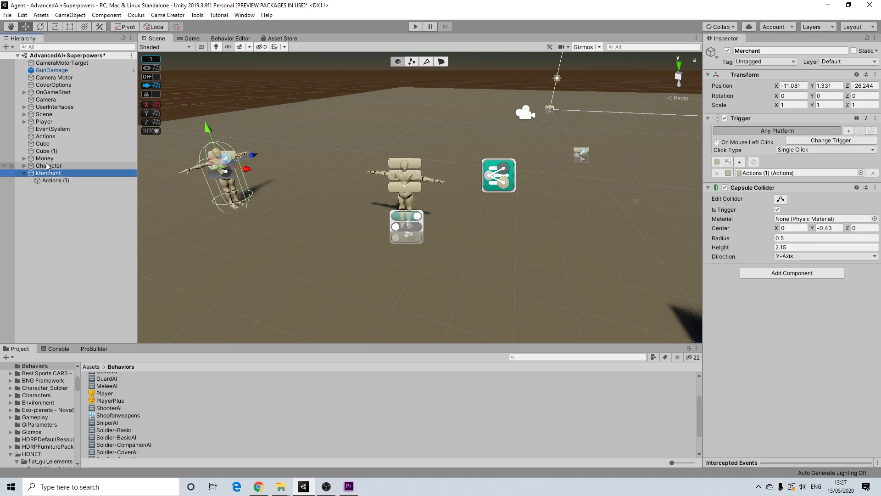
{"action": "left_click", "coordinate": [41, 166]}
{"action": "left_click", "coordinate": [43, 174]}
{"action": "left_click", "coordinate": [50, 180]}
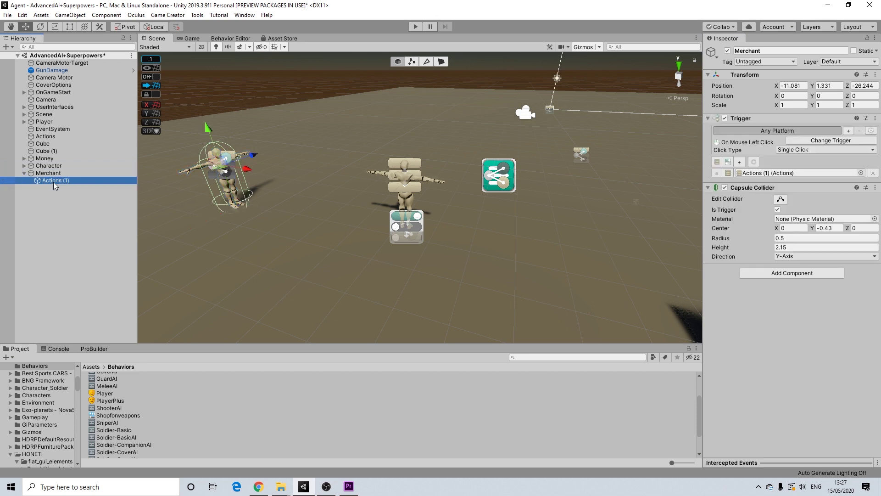
{"action": "left_click", "coordinate": [416, 27]}
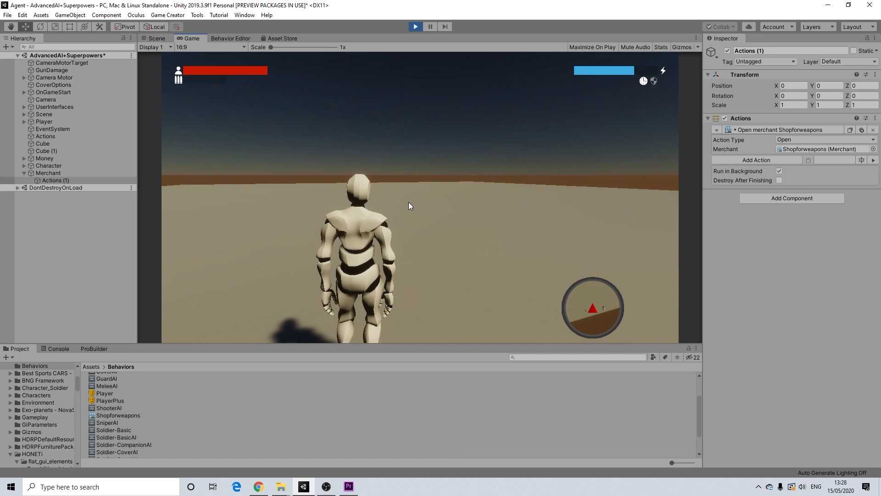
Step: Grab the coins at the crate, check the inventory, then interact with the merchant NPC
{"action": "key", "text": "w"}
{"action": "key", "text": "w"}
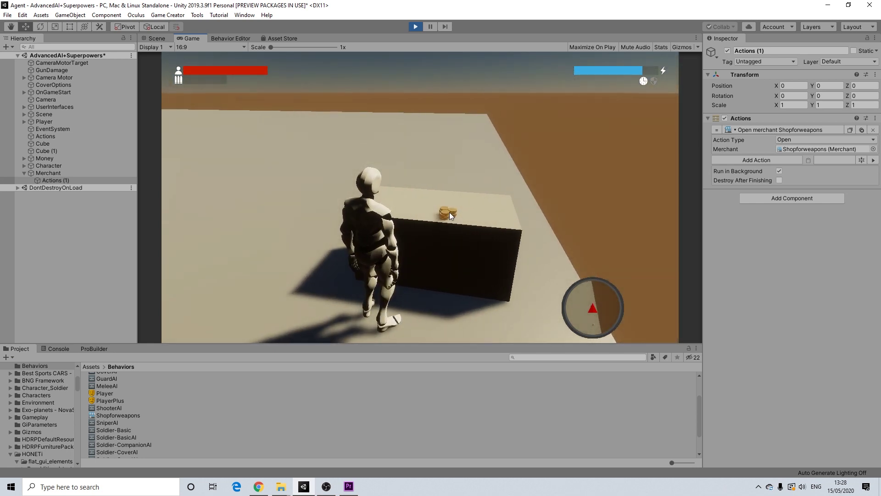
{"action": "left_click", "coordinate": [450, 212]}
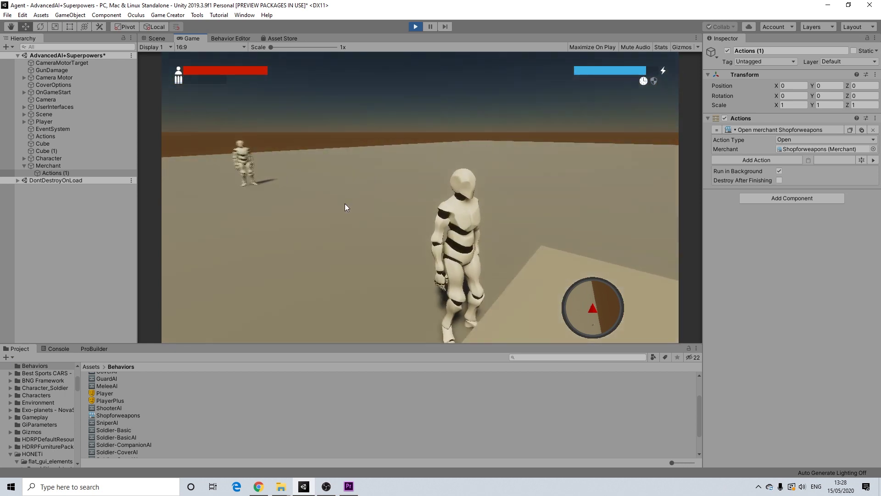
{"action": "key", "text": "Escape"}
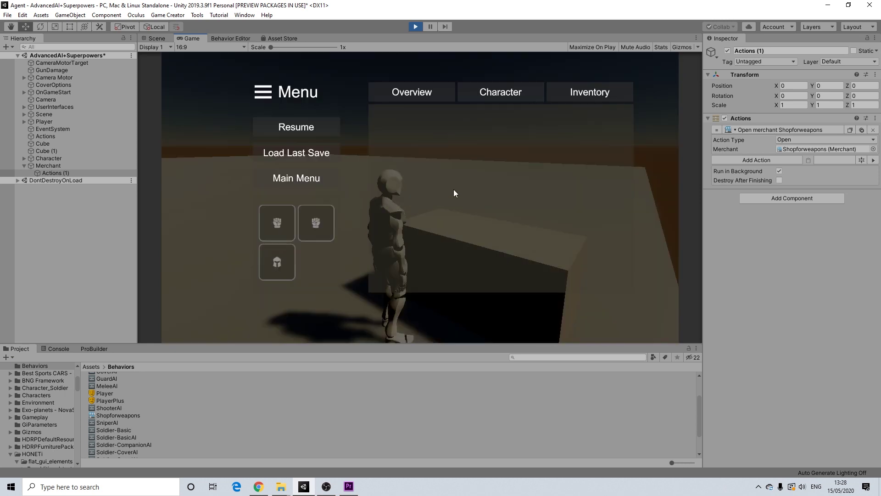
{"action": "left_click", "coordinate": [578, 92]}
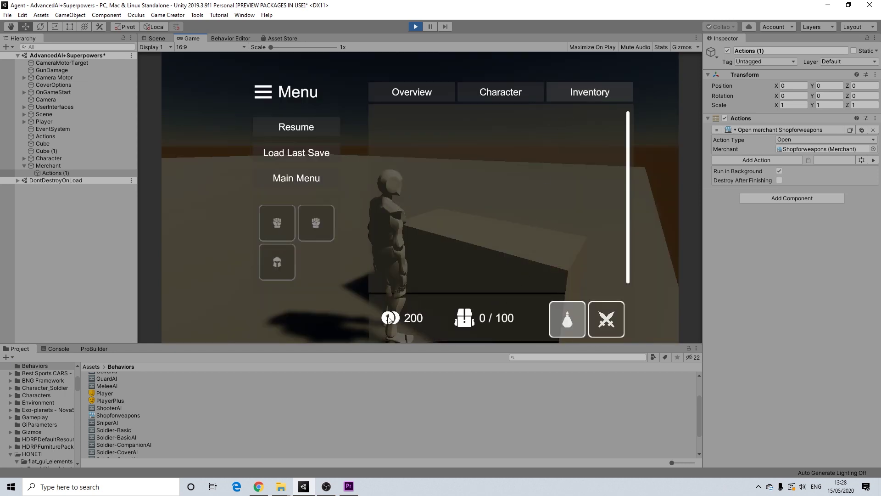
{"action": "left_click", "coordinate": [291, 127]}
{"action": "key", "text": "w"}
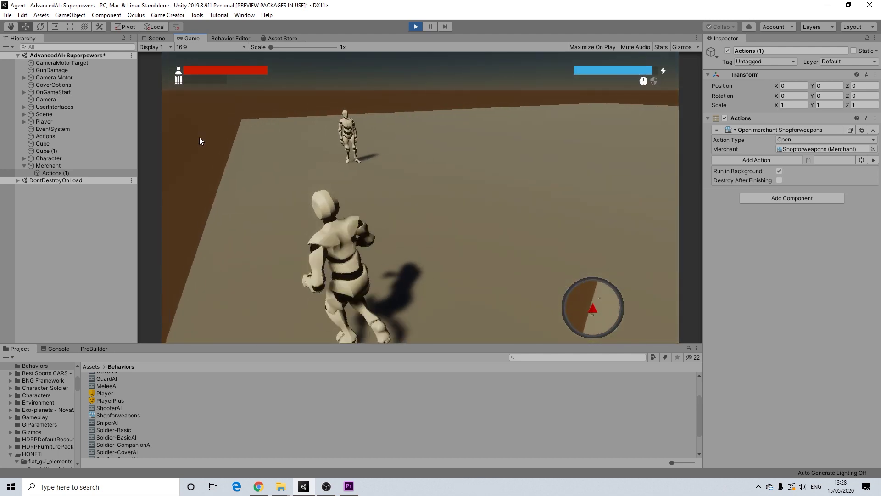
{"action": "left_click", "coordinate": [228, 141]}
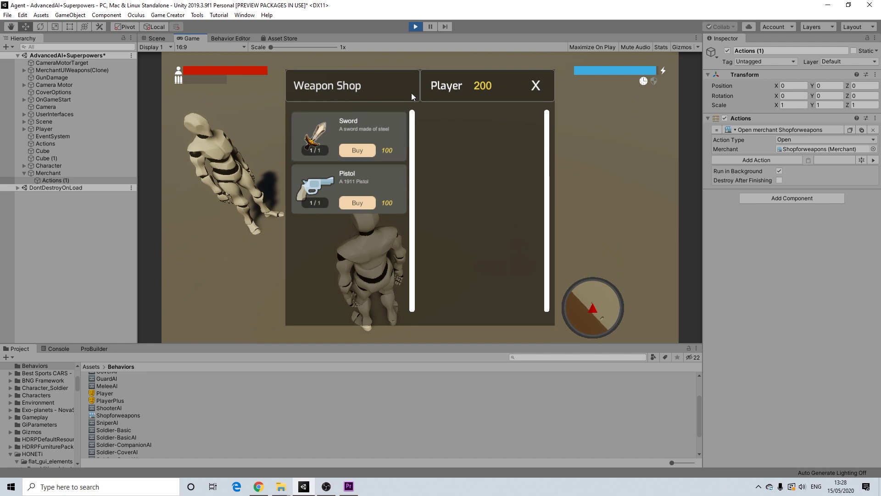
Step: Buy the Sword and the Pistol at 100 coins each, then close the Weapon Shop
{"action": "left_click", "coordinate": [359, 149]}
{"action": "left_click", "coordinate": [362, 204]}
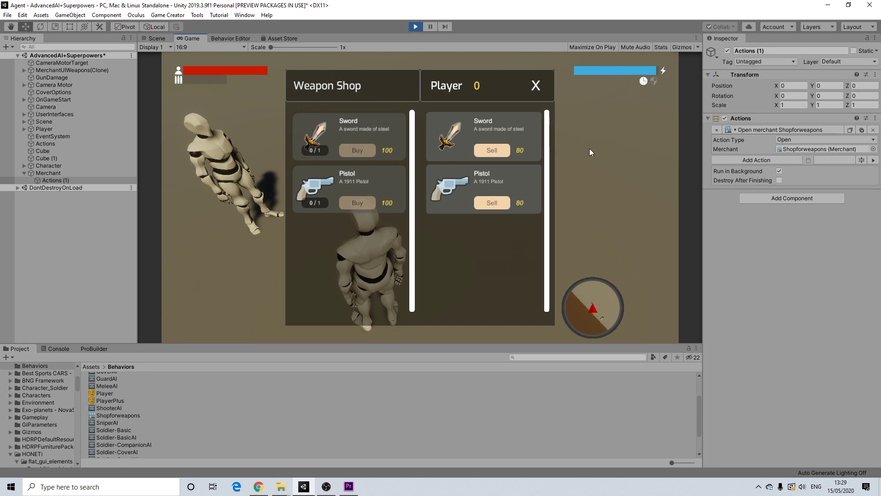
{"action": "left_click", "coordinate": [536, 86]}
{"action": "key", "text": "w"}
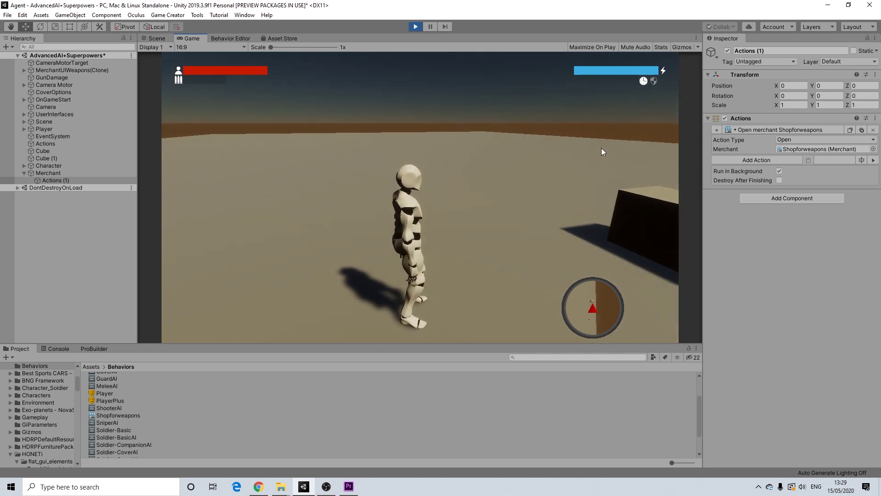
Step: Equip the bought Sword from the in-game Inventory and resume
{"action": "key", "text": "i"}
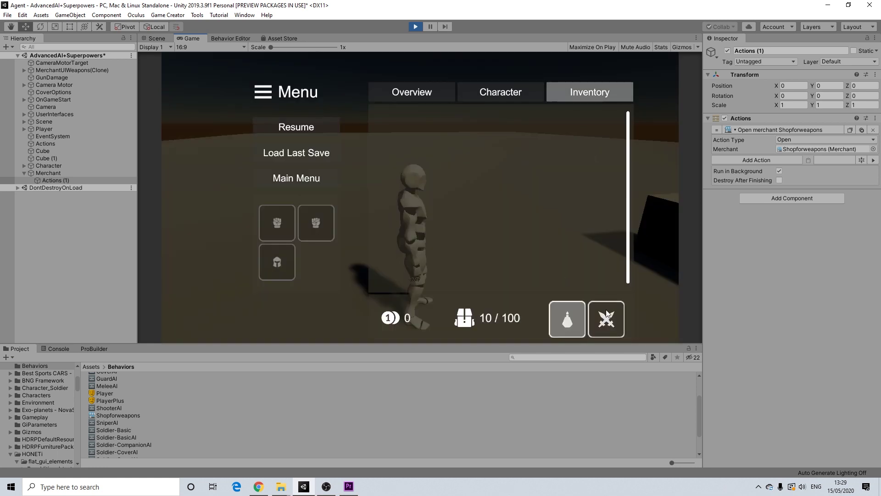
{"action": "left_click", "coordinate": [398, 139]}
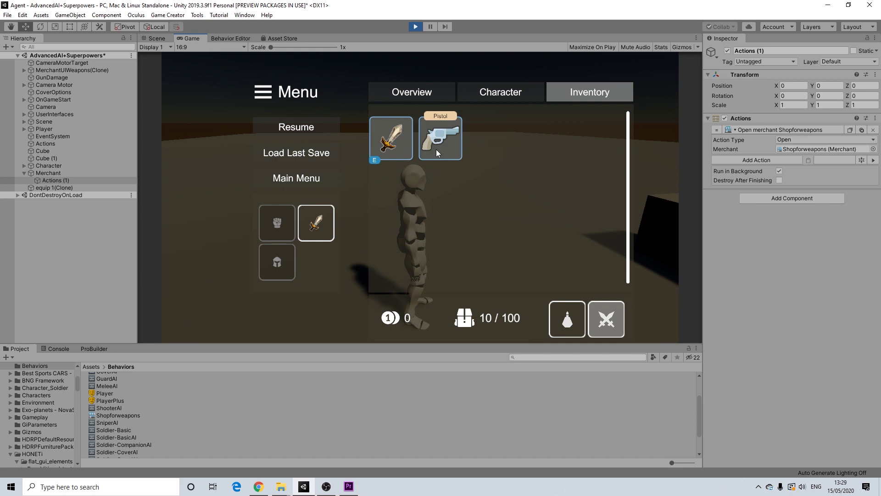
{"action": "left_click", "coordinate": [329, 131]}
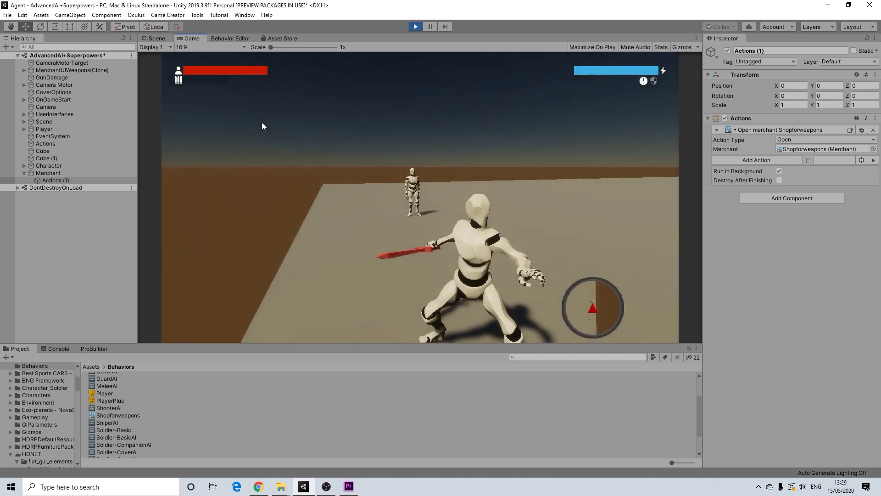
Step: Walk toward the other figure swinging the sword, then exit Play mode
{"action": "key", "text": "w"}
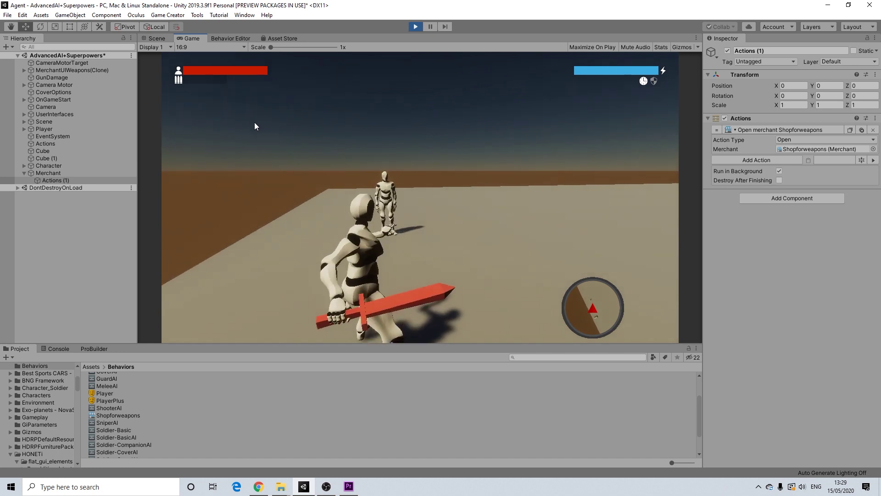
{"action": "left_click", "coordinate": [255, 127]}
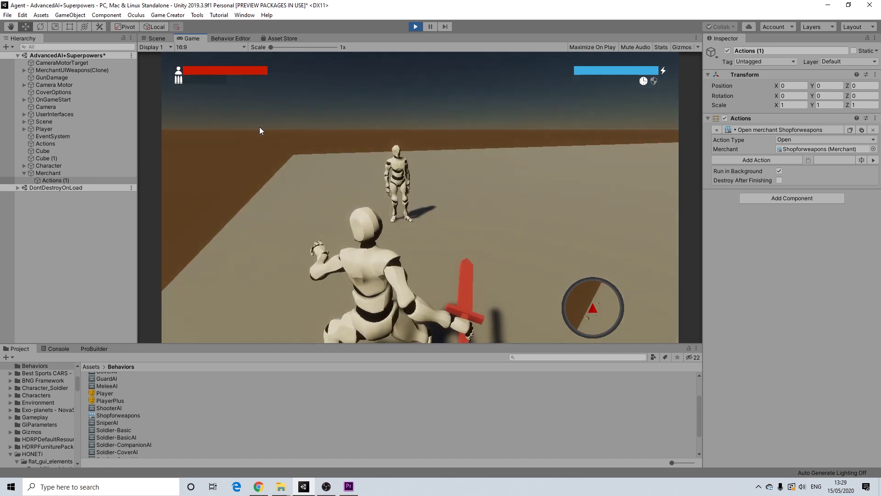
{"action": "key", "text": "w"}
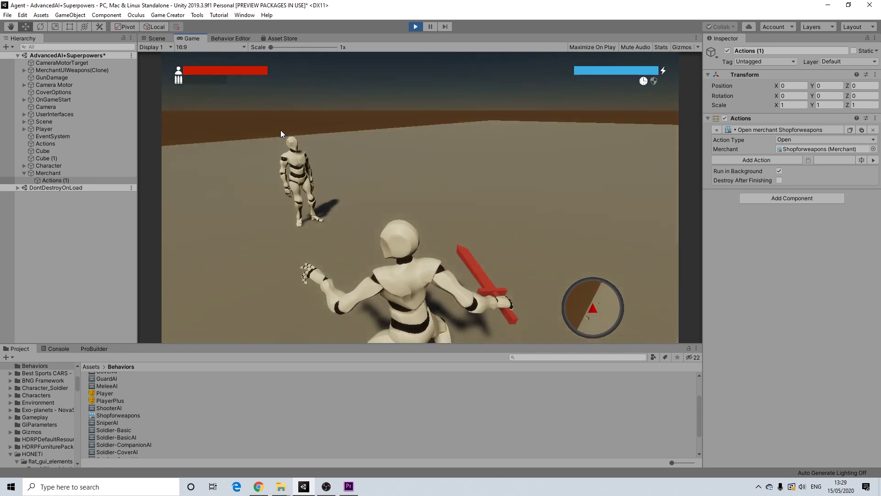
{"action": "key", "text": "w"}
{"action": "key", "text": "Escape"}
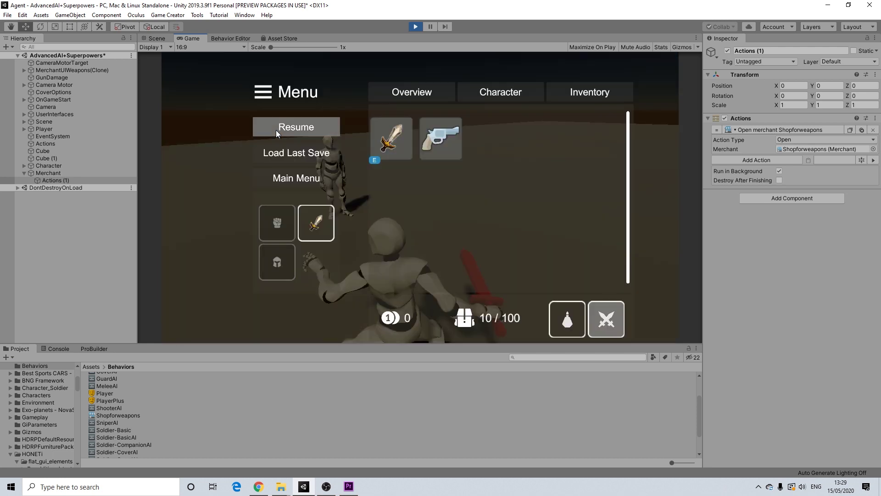
{"action": "left_click", "coordinate": [416, 29]}
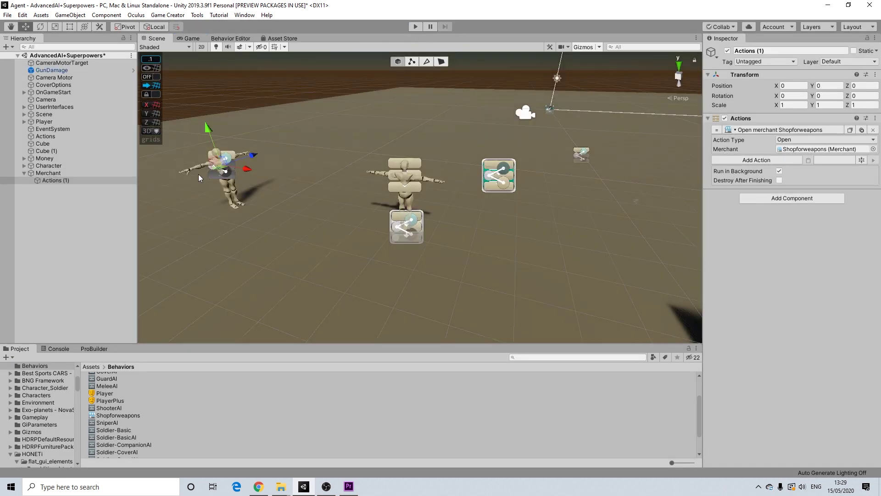
Step: Parent Merchant and its Actions (1) child under Character, at local position about 0.014, 1.331, 0.029
{"action": "middle_click_drag", "start_coordinate": [206, 178], "coordinate": [325, 190]}
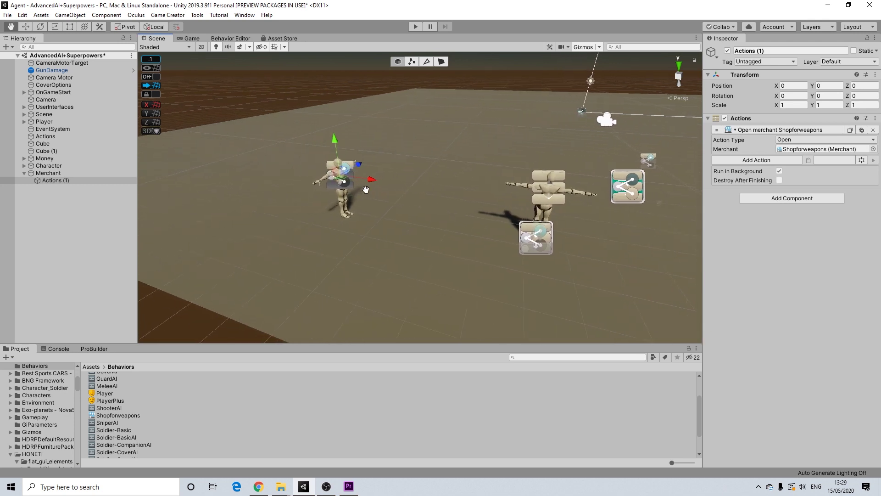
{"action": "scroll", "coordinate": [309, 189], "scroll_direction": "up", "scroll_amount": 5}
{"action": "left_click", "coordinate": [46, 172]}
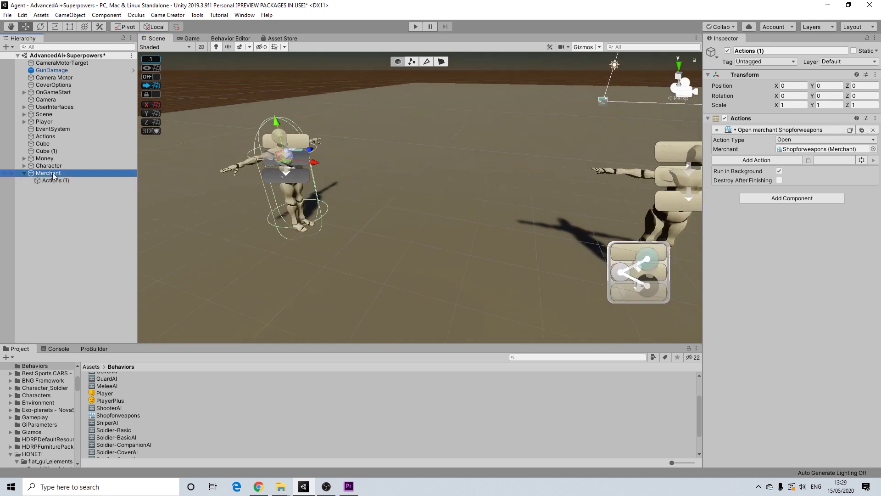
{"action": "left_click_drag", "start_coordinate": [45, 167], "coordinate": [46, 166]}
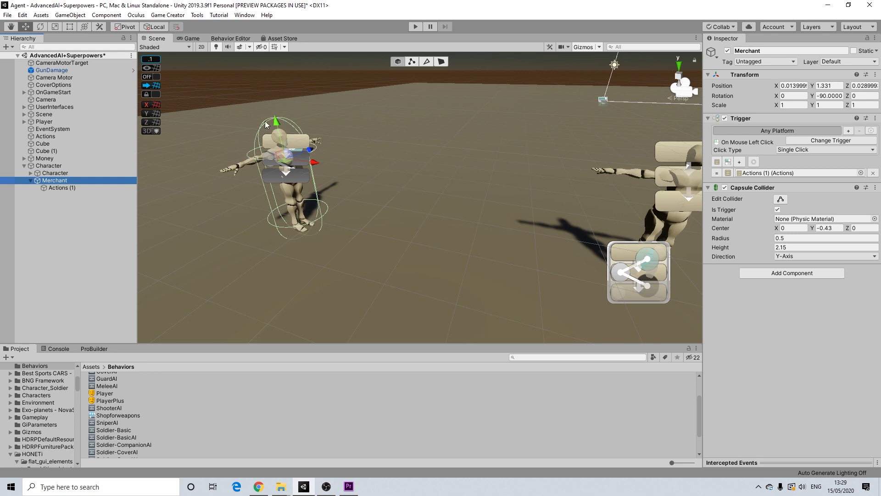
{"action": "left_click", "coordinate": [55, 166]}
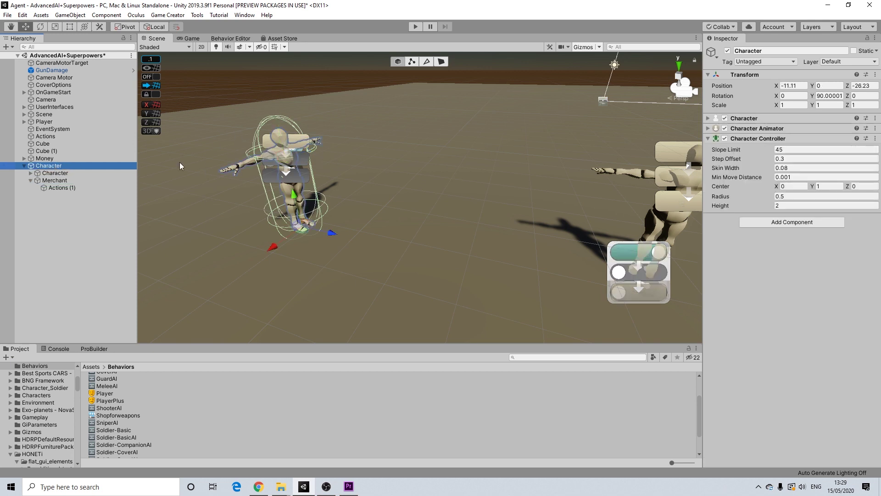
{"action": "scroll", "coordinate": [434, 157], "scroll_direction": "down", "scroll_amount": 5}
{"action": "middle_click_drag", "start_coordinate": [508, 182], "coordinate": [457, 182]}
{"action": "scroll", "coordinate": [458, 182], "scroll_direction": "up", "scroll_amount": 4}
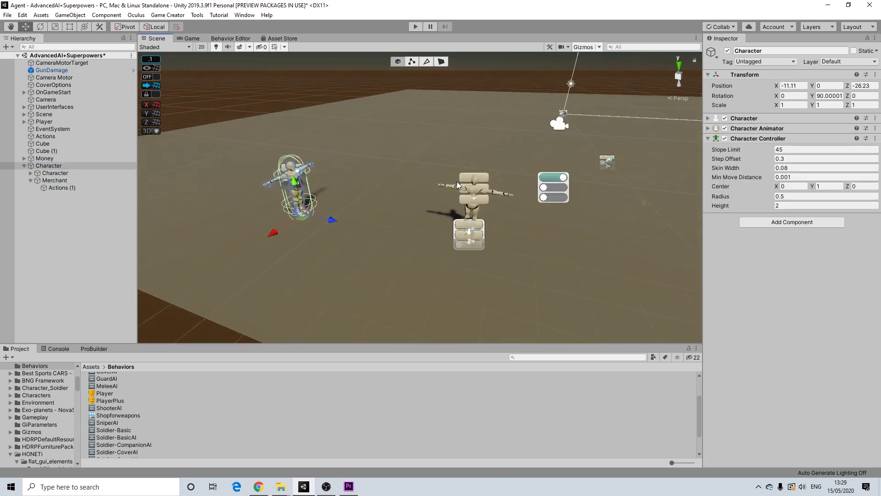